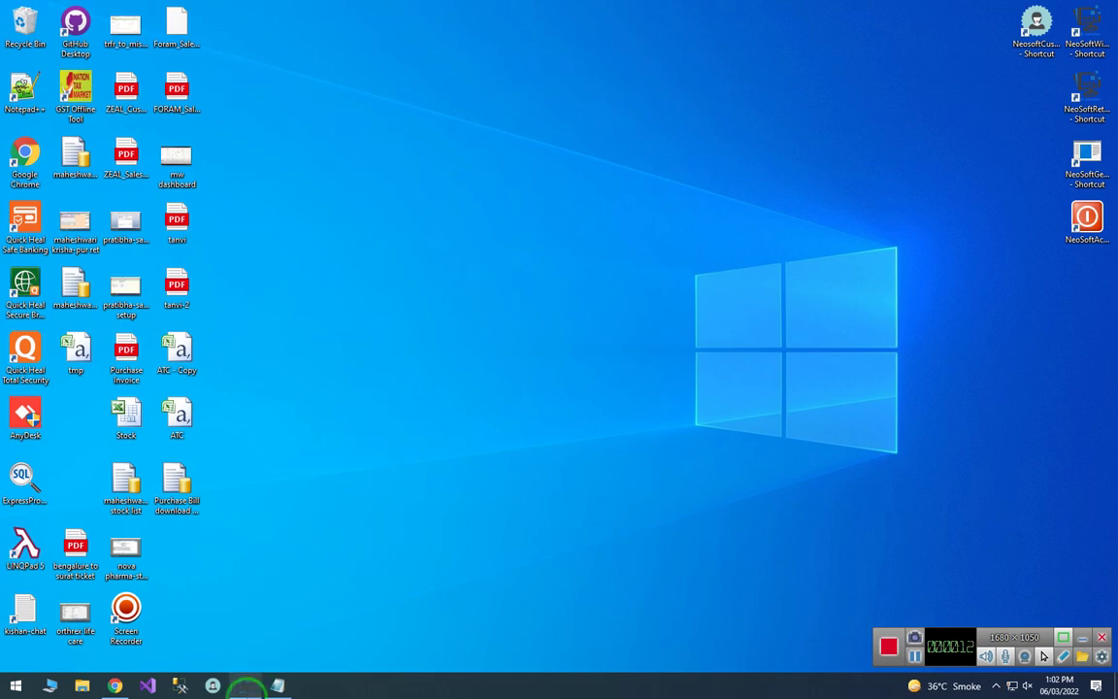
# - Restore the NeoSoft 'A RETAIL DEMO DATA' window from the taskbar to show its main menu
pyautogui.click(246, 687)
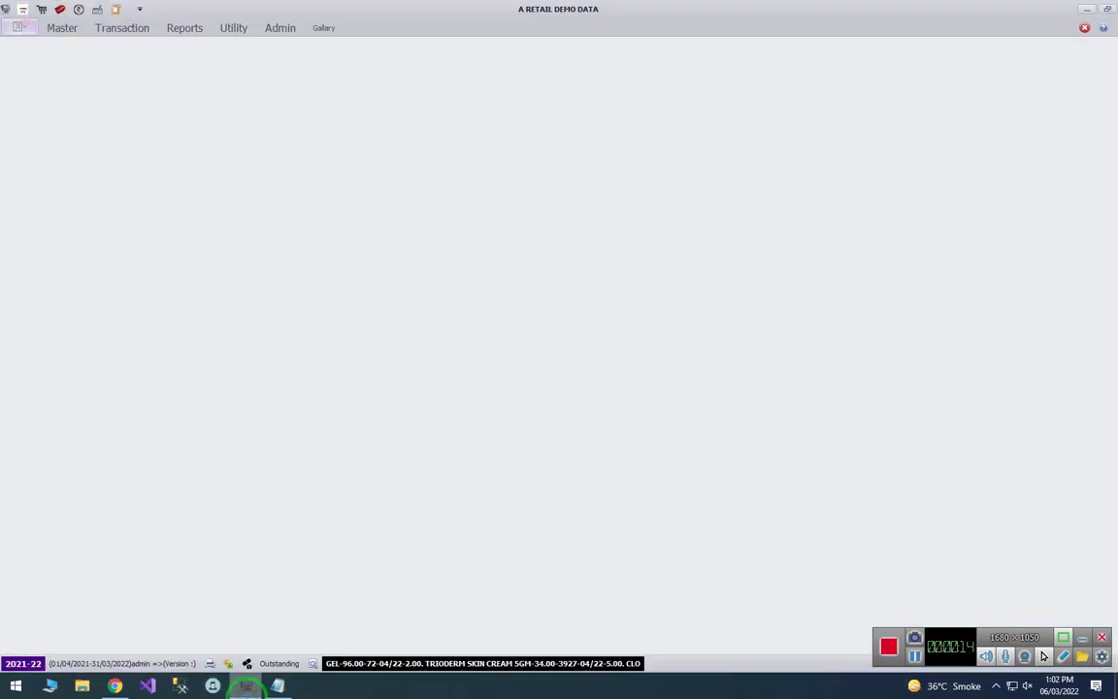
# - Open a blank Sales bill, number 1200, using the Alt then S, A KeyTips
pyautogui.click(139, 36)
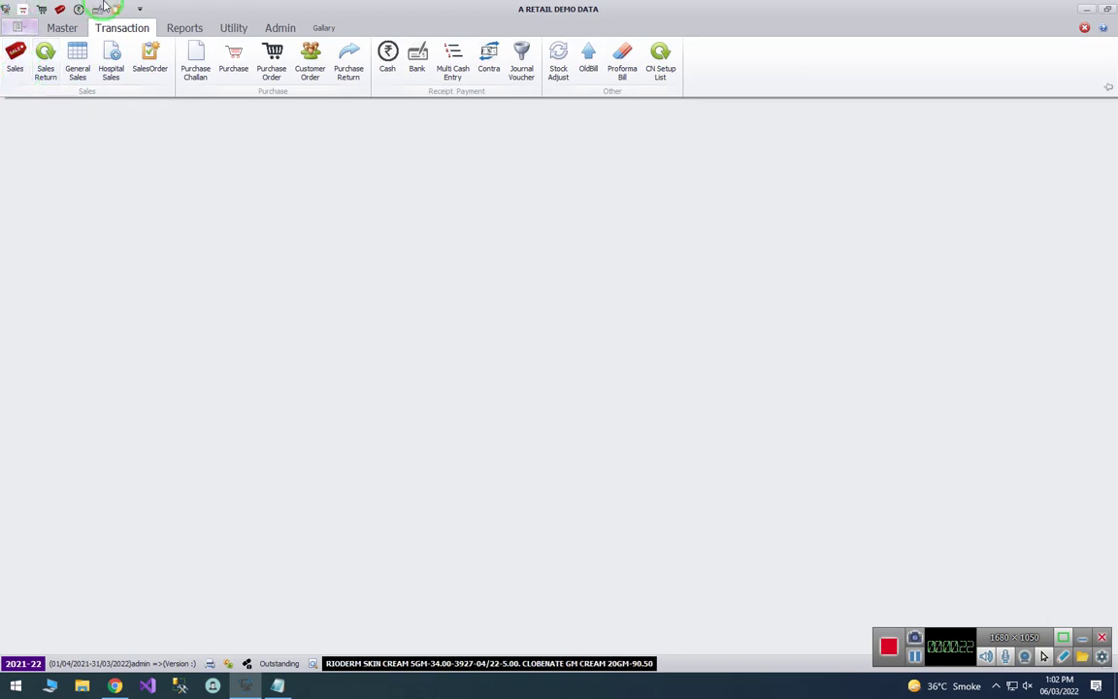
pyautogui.click(18, 9)
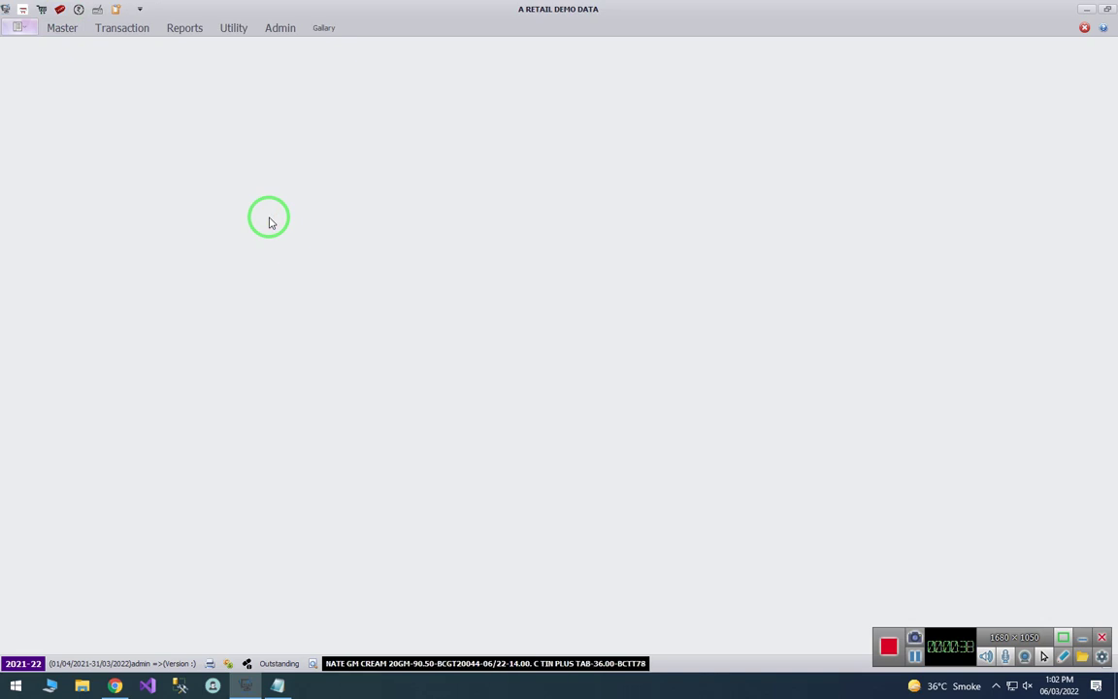
pyautogui.press('alt')
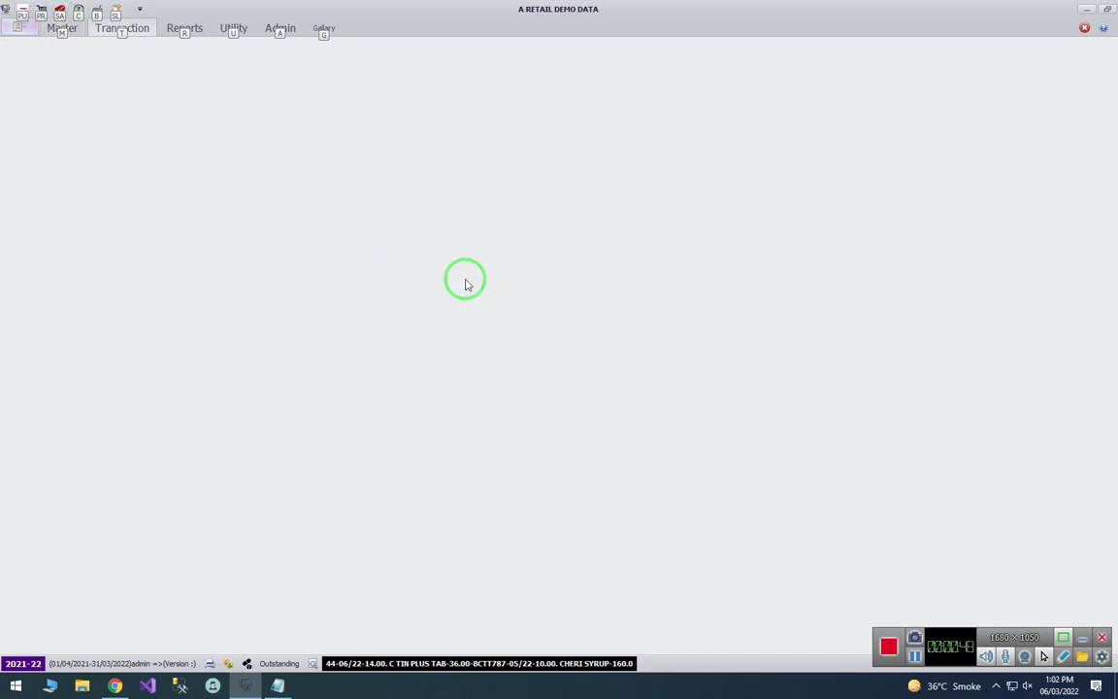
pyautogui.press('s')
pyautogui.press('a')
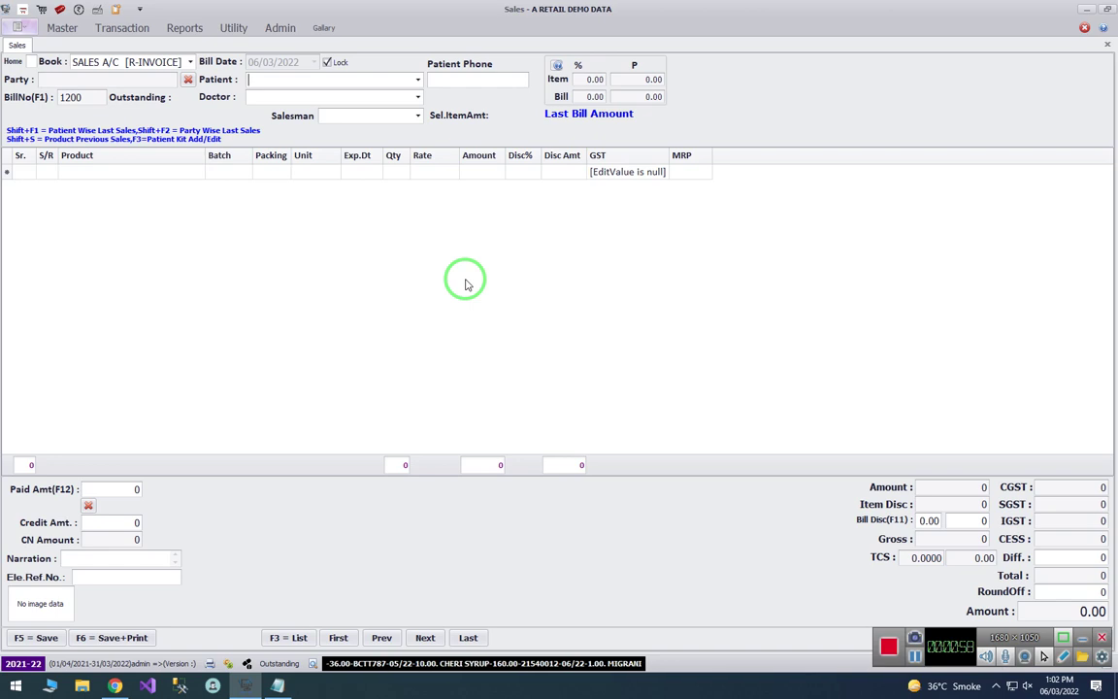
# - Enter the patient's name and phone number on bill 1200
pyautogui.write('KALP')
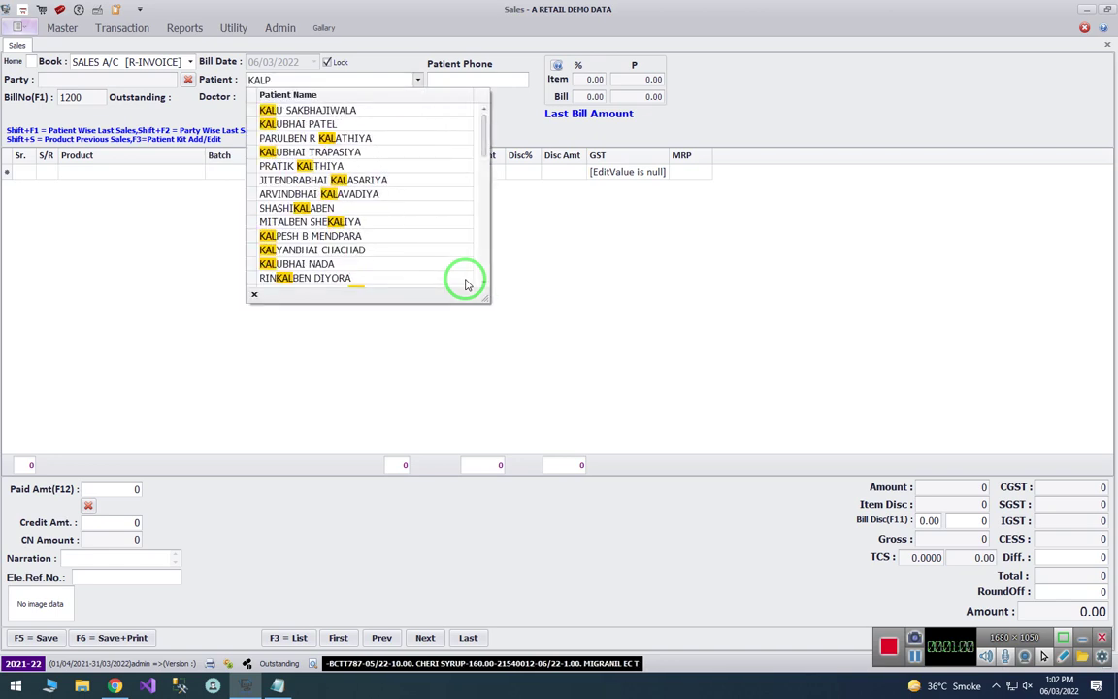
pyautogui.write('ESH BHAI')
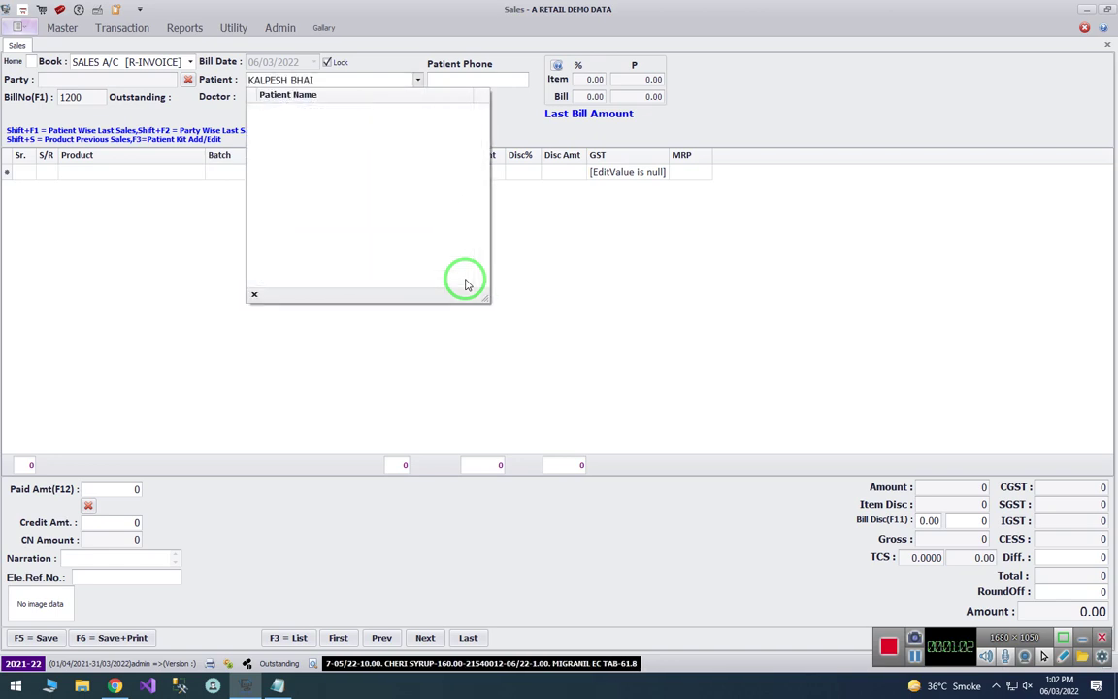
pyautogui.press('Escape')
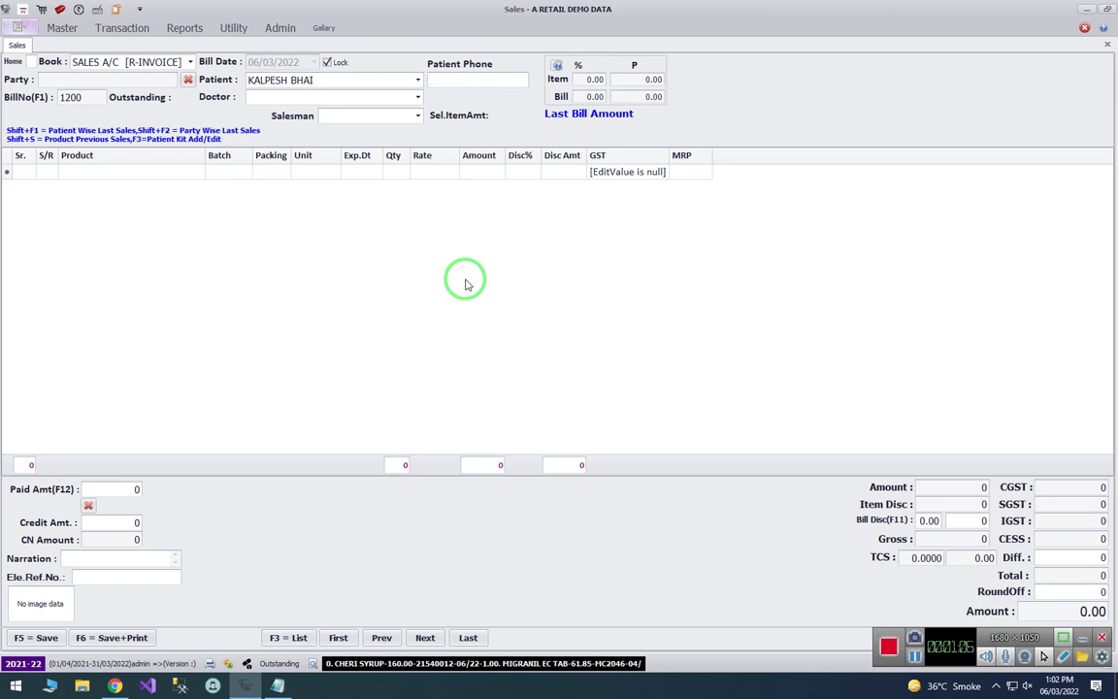
pyautogui.press('Return')
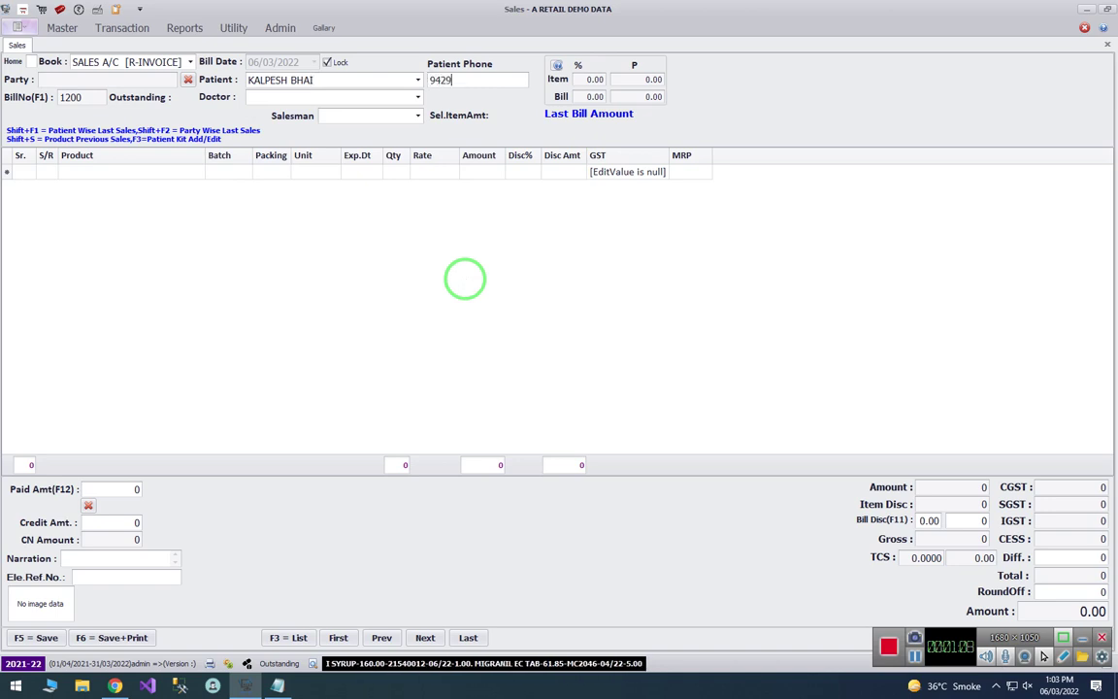
pyautogui.press('Return')
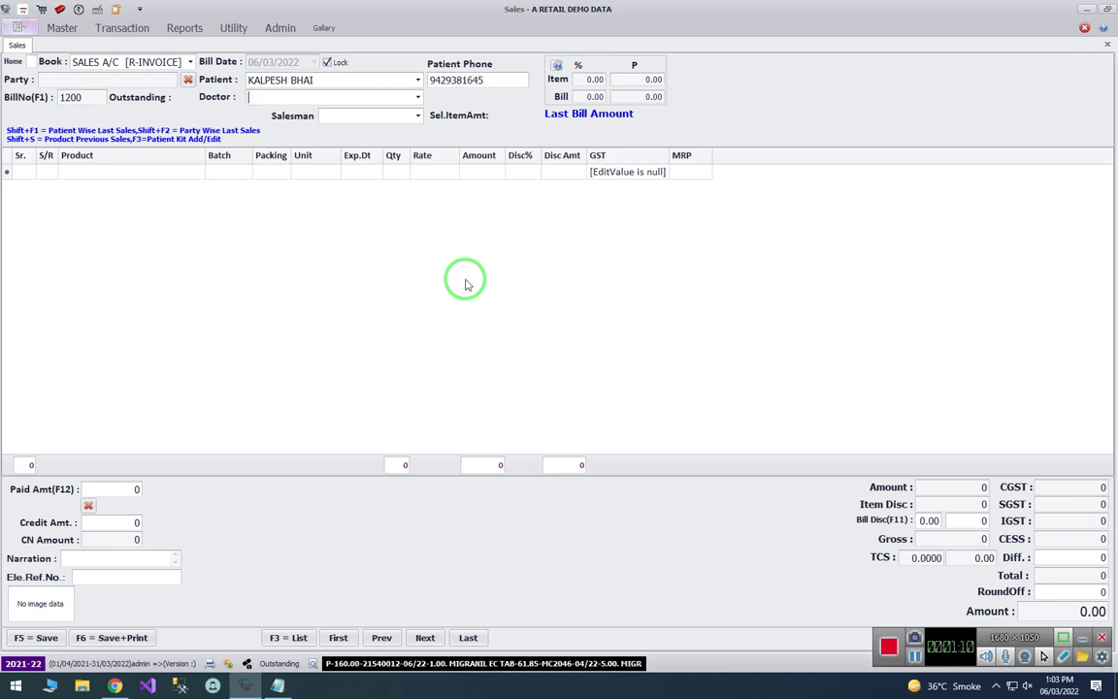
# - Choose the doctor matching 'DR' and mark the first item line as a sale
pyautogui.write('DR')
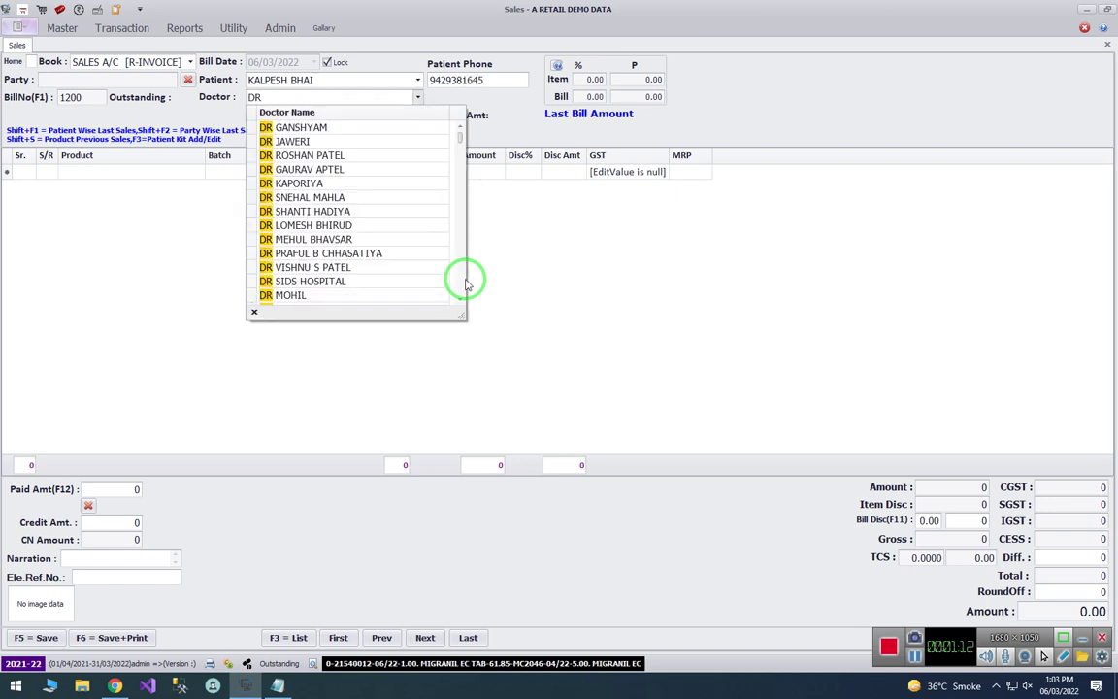
pyautogui.scroll(1, 464, 282)
pyautogui.press('Return')
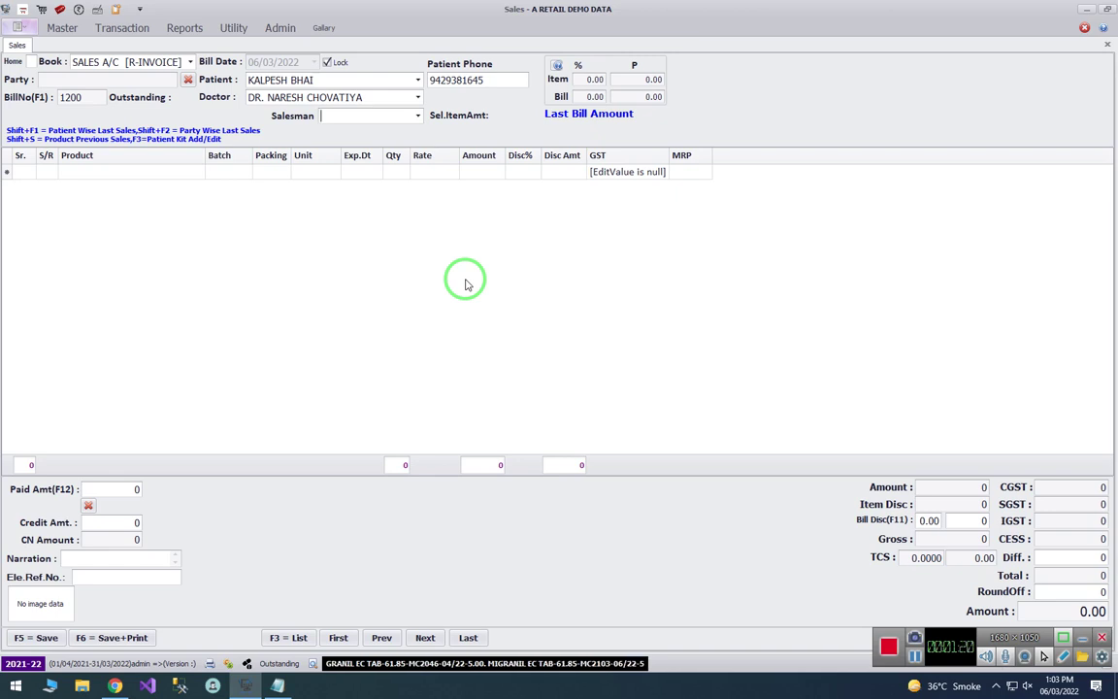
pyautogui.press('Return')
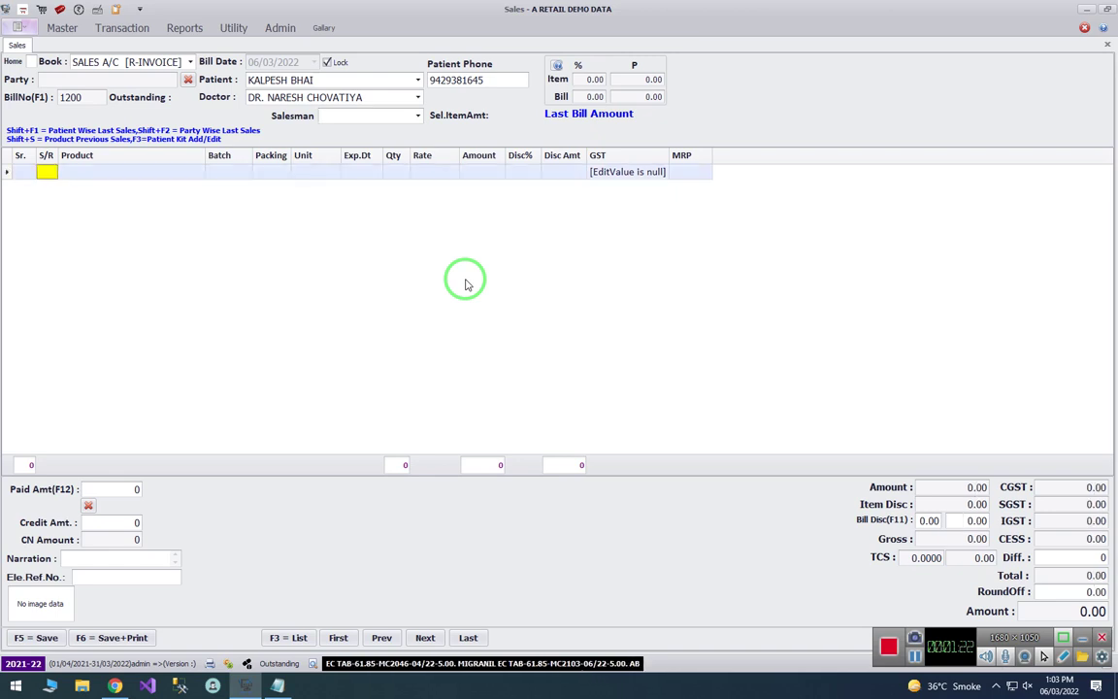
pyautogui.press('Return')
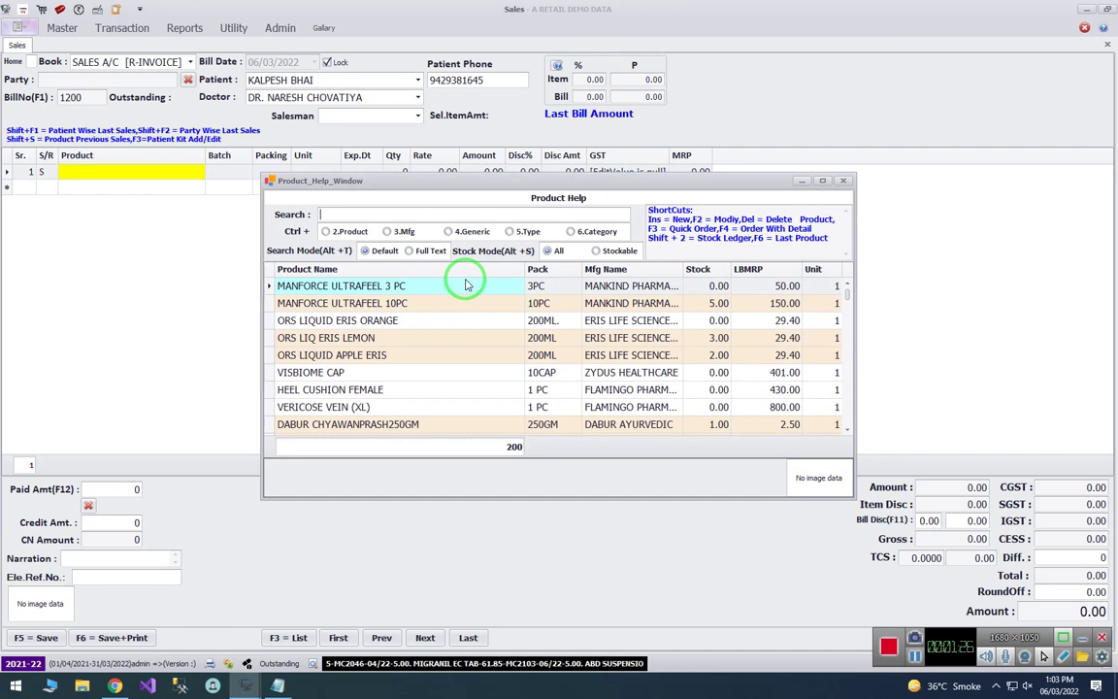
pyautogui.write('aciloc')
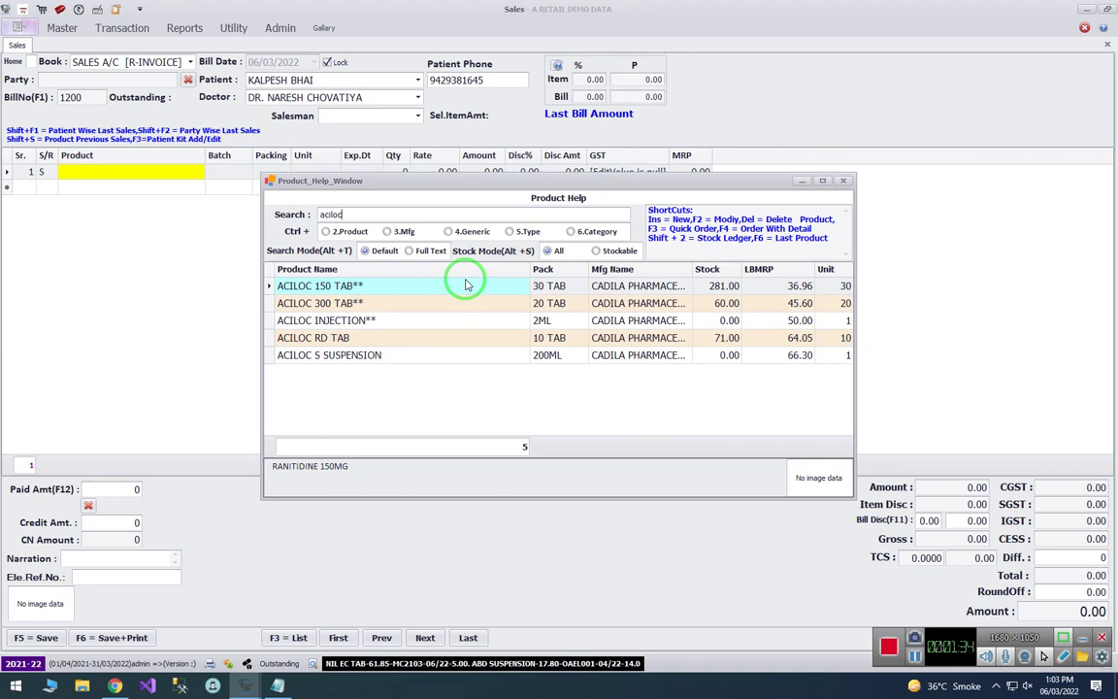
pyautogui.press('BackSpace')
pyautogui.press('BackSpace')
pyautogui.press('BackSpace')
pyautogui.press('BackSpace')
pyautogui.press('BackSpace')
pyautogui.press('BackSpace')
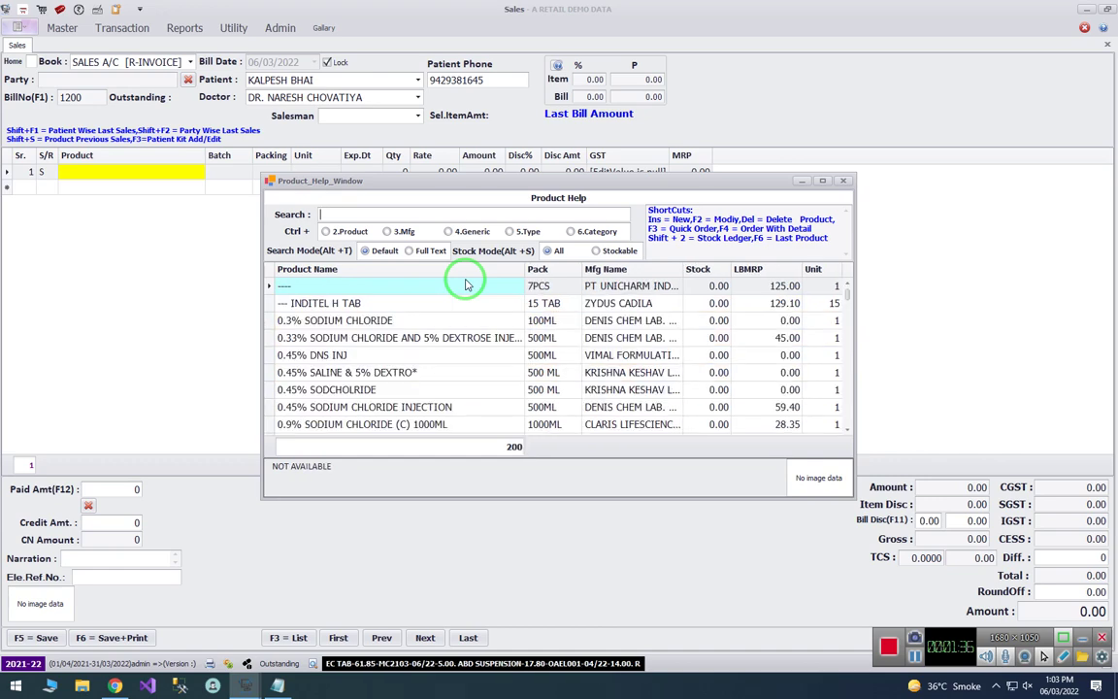
pyautogui.write('36.96')
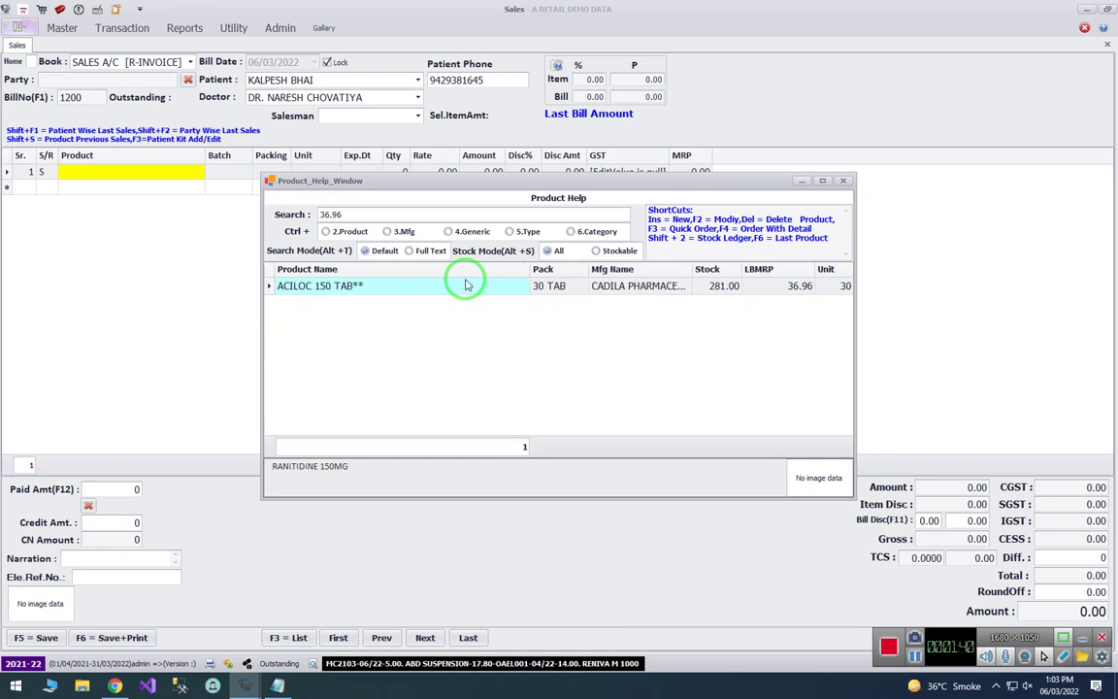
pyautogui.press('BackSpace')
pyautogui.press('BackSpace')
pyautogui.press('BackSpace')
pyautogui.press('BackSpace')
pyautogui.press('BackSpace')
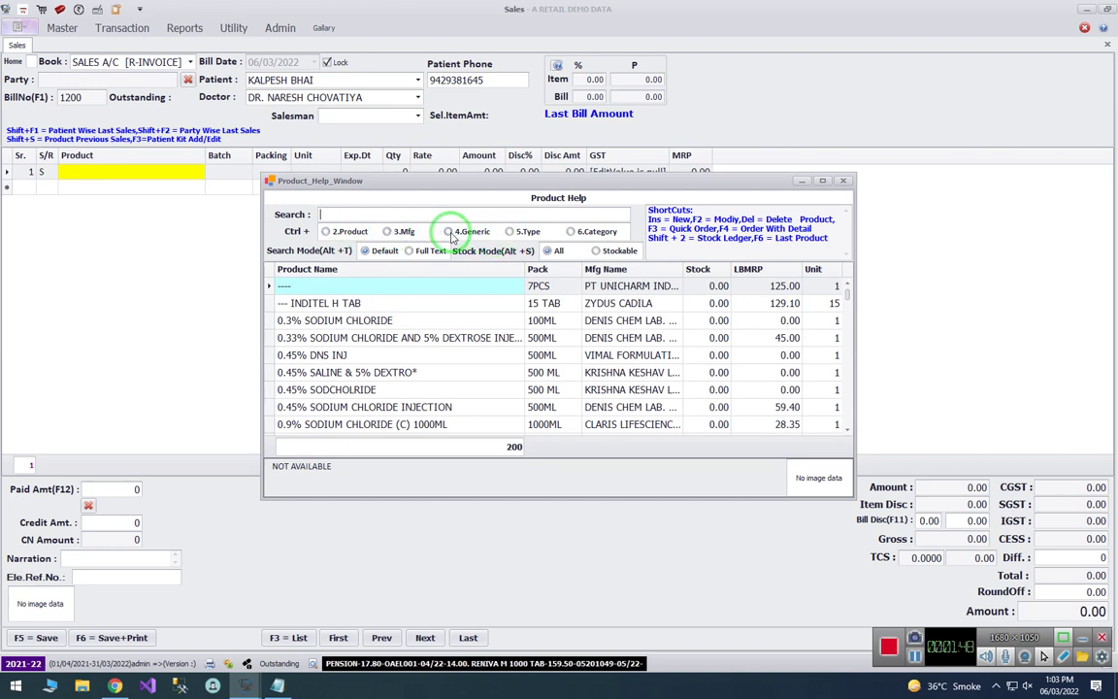
# - Try a generic-name product search for 'atovars', then trim the search text
pyautogui.click(448, 233)
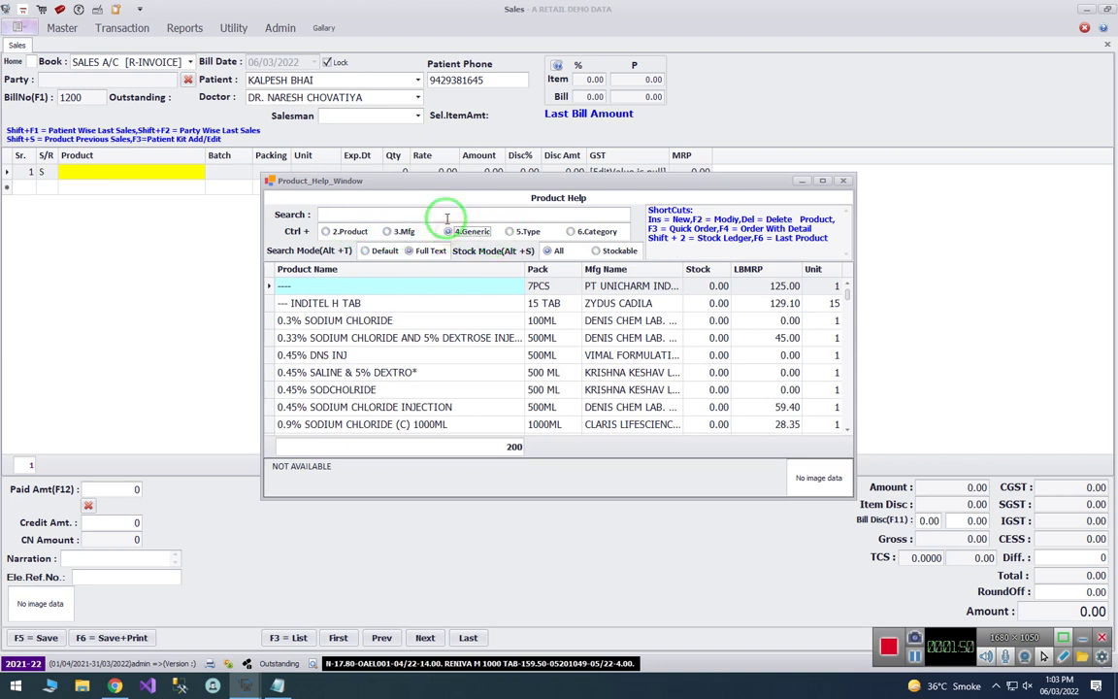
pyautogui.write('ato')
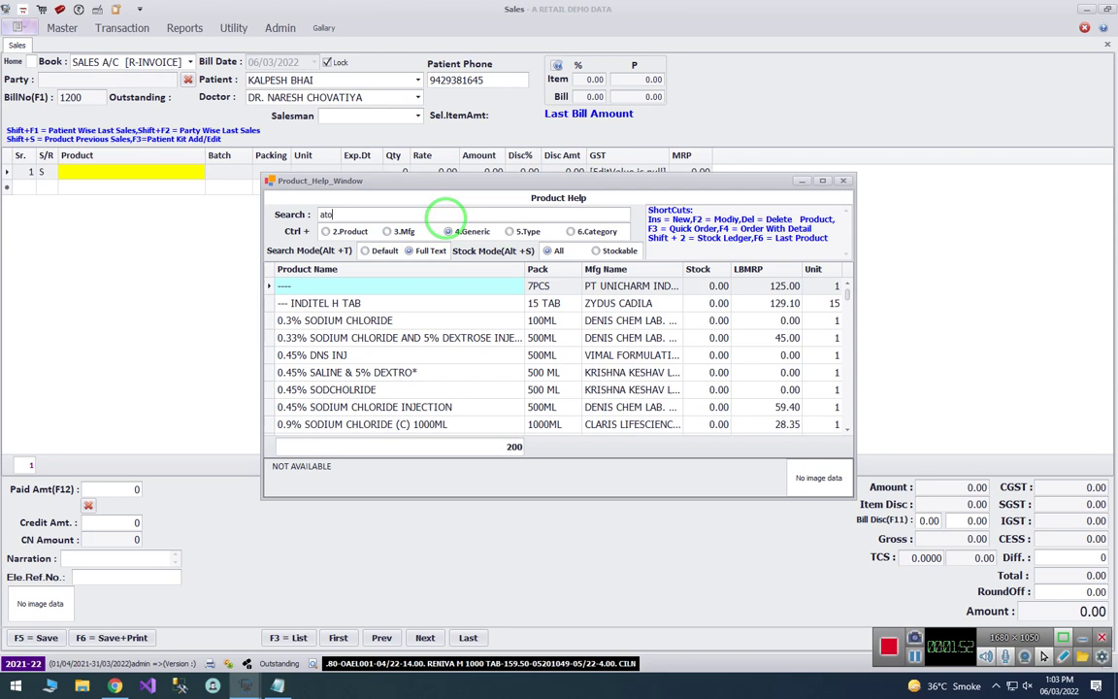
pyautogui.write('vars')
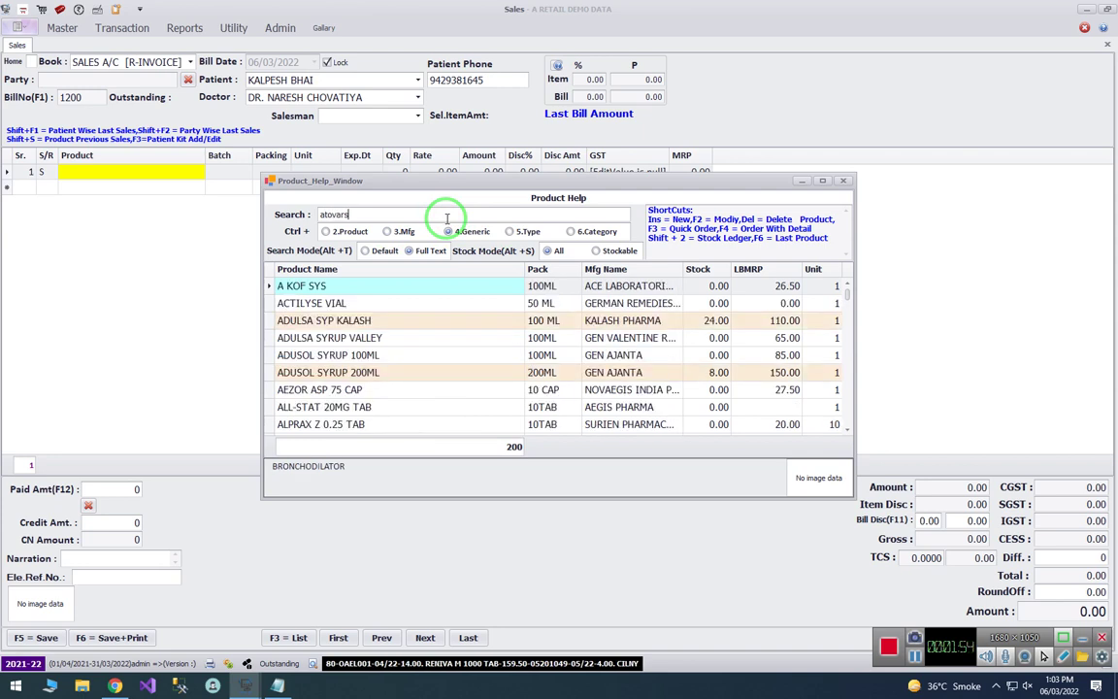
pyautogui.press('BackSpace')
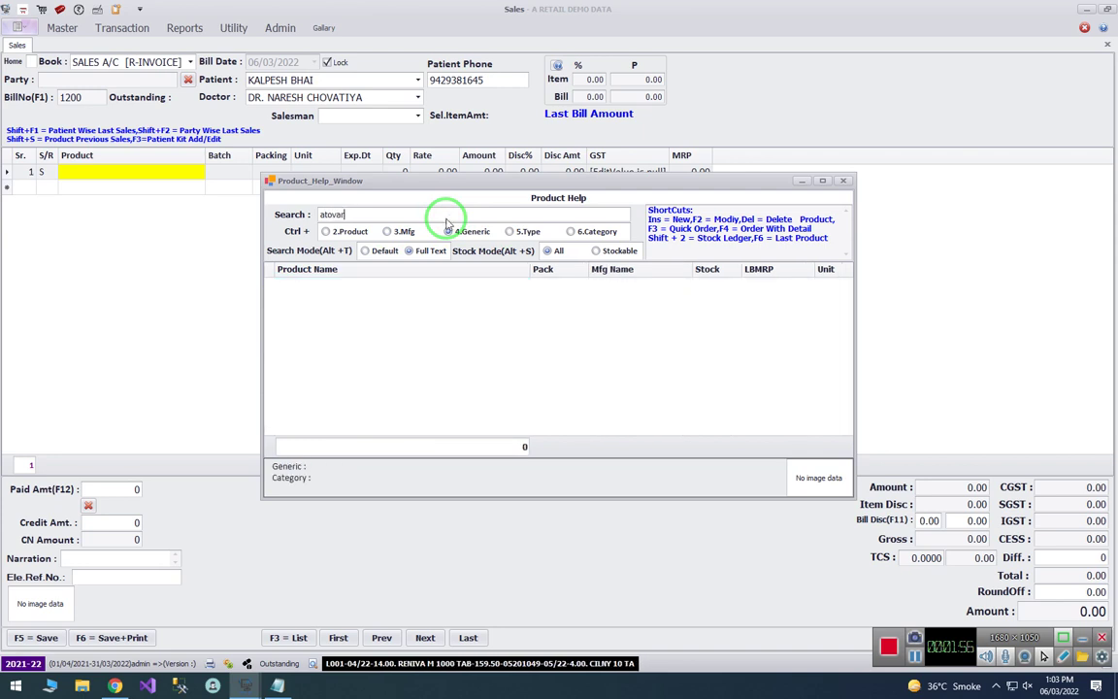
pyautogui.press('BackSpace')
pyautogui.press('BackSpace')
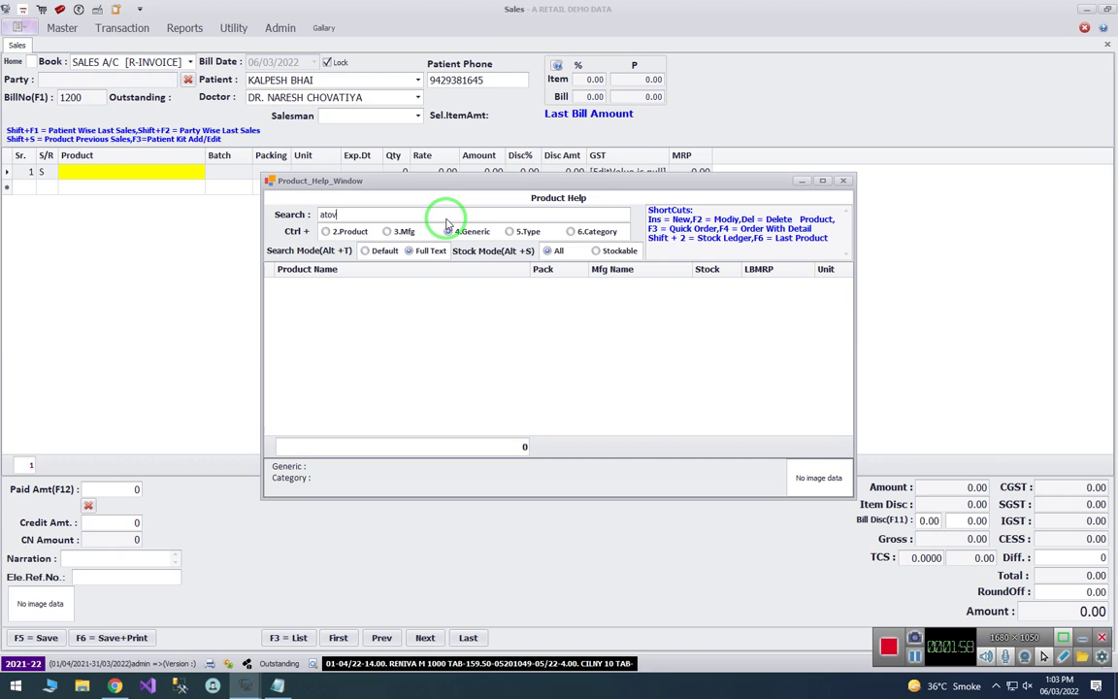
# - Switch to product-name search and look up 'betnovate', browsing the matches
pyautogui.click(326, 231)
pyautogui.click(348, 215)
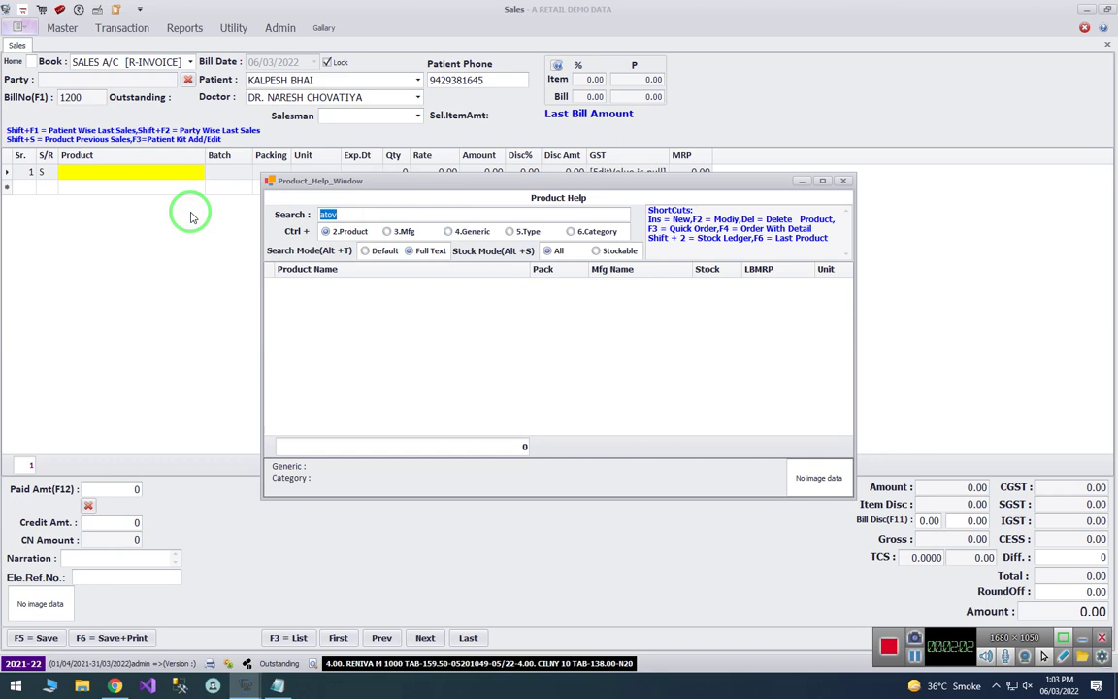
pyautogui.write('betno')
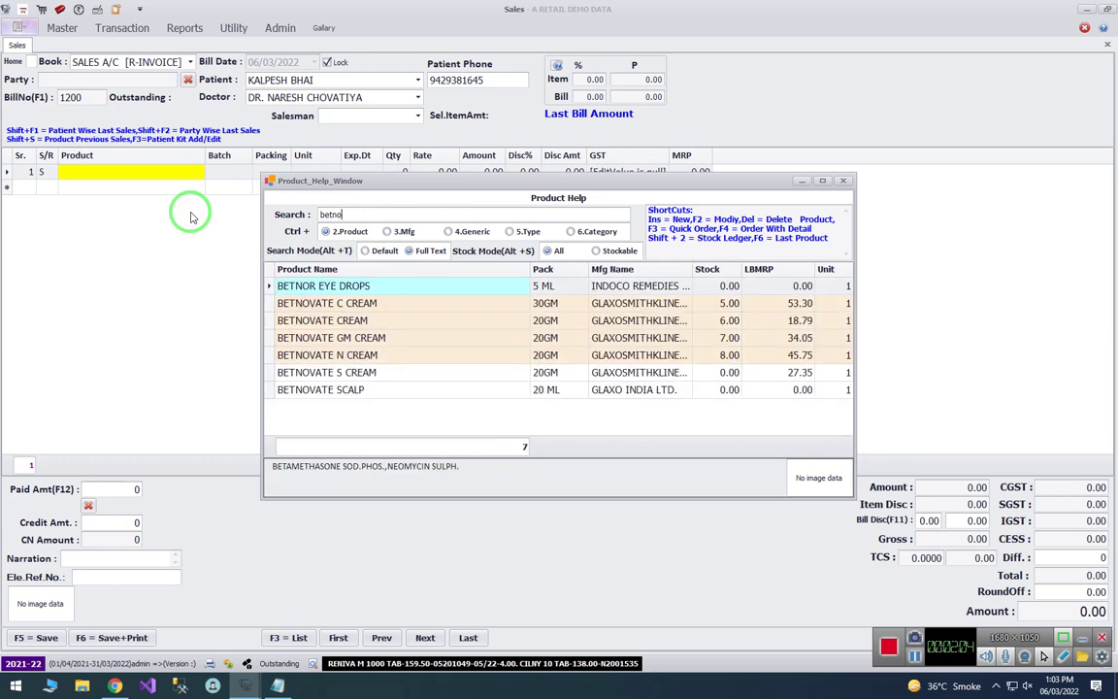
pyautogui.write('vate')
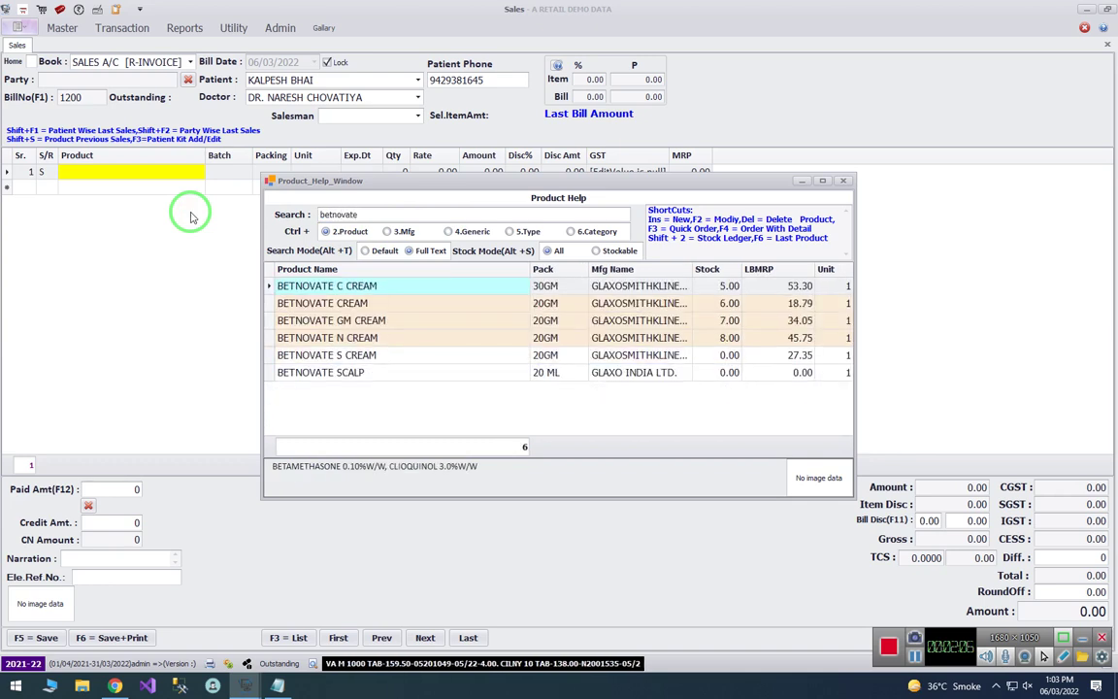
pyautogui.press('Down')
pyautogui.press('Down')
pyautogui.press('Down')
pyautogui.press('Down')
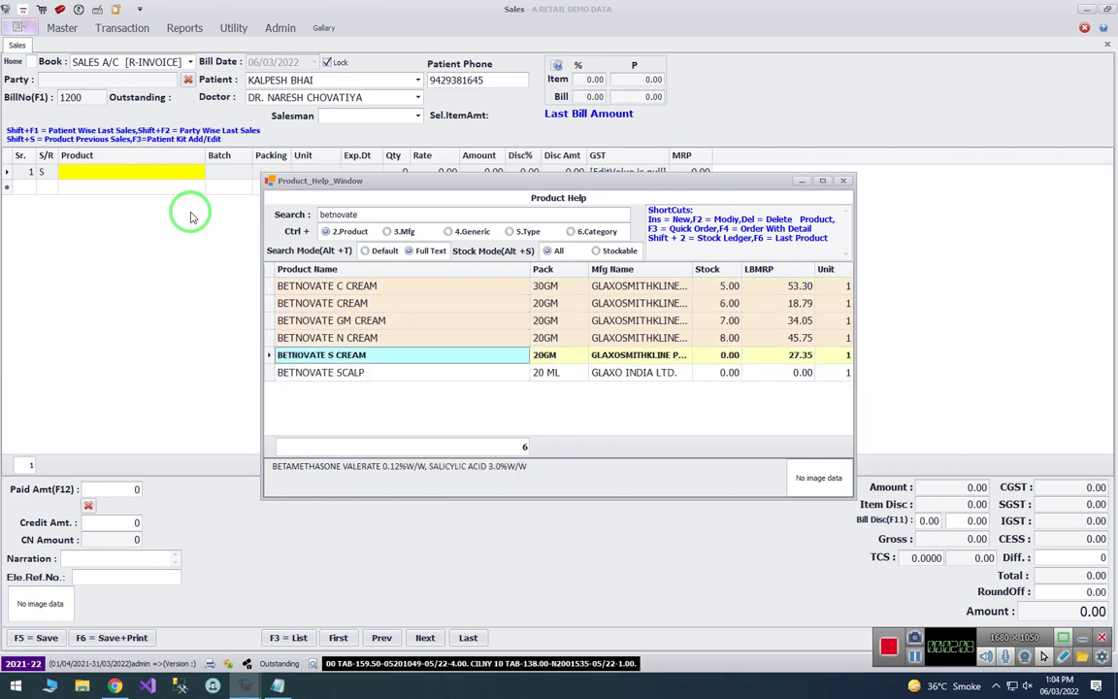
pyautogui.press('Up')
pyautogui.press('Up')
pyautogui.press('Up')
pyautogui.press('Up')
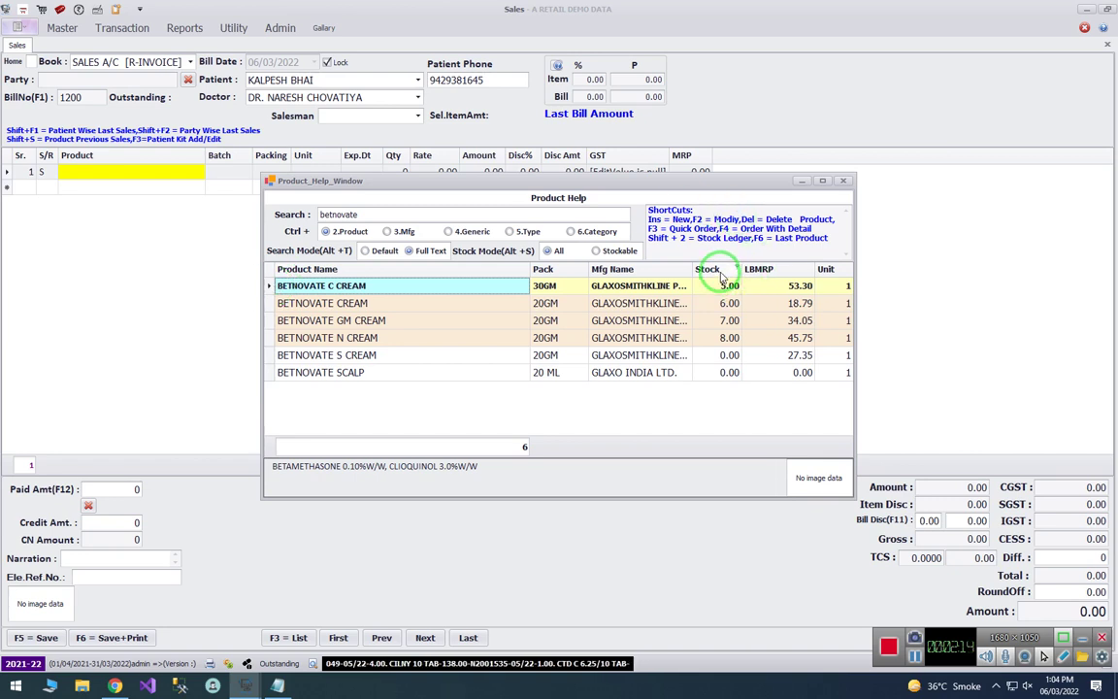
# - Move the Stock column beside product names and add BETNOVATE C CREAM (batch 2X9T, rate 53.30)
pyautogui.moveTo(721, 279); pyautogui.dragTo(533, 268)
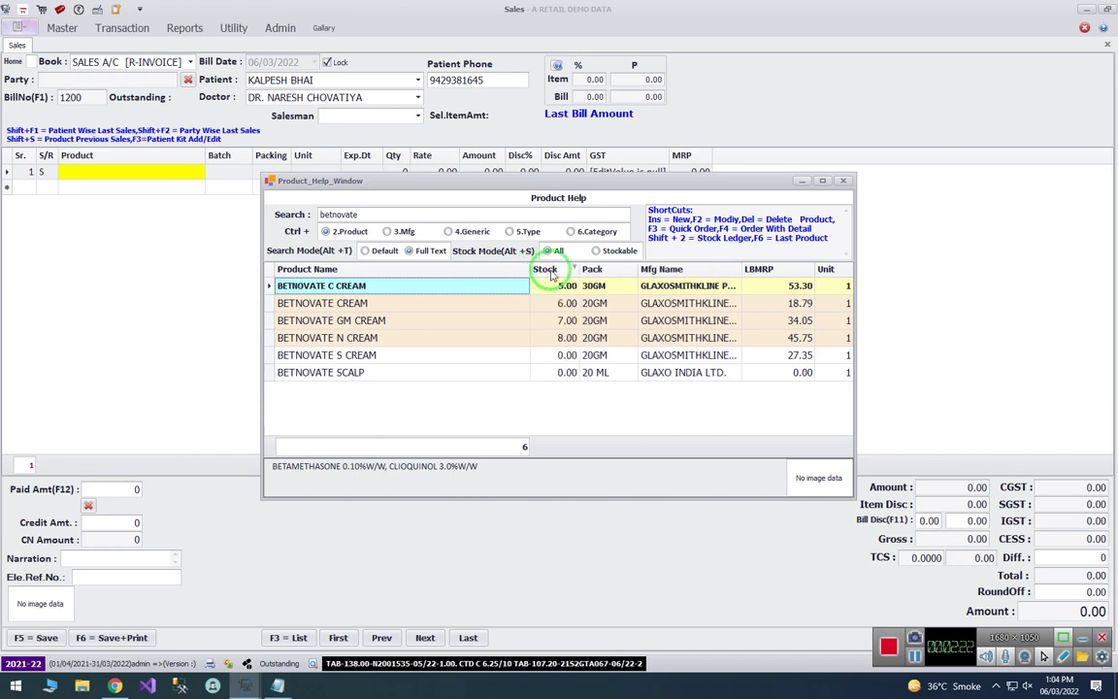
pyautogui.press('Down')
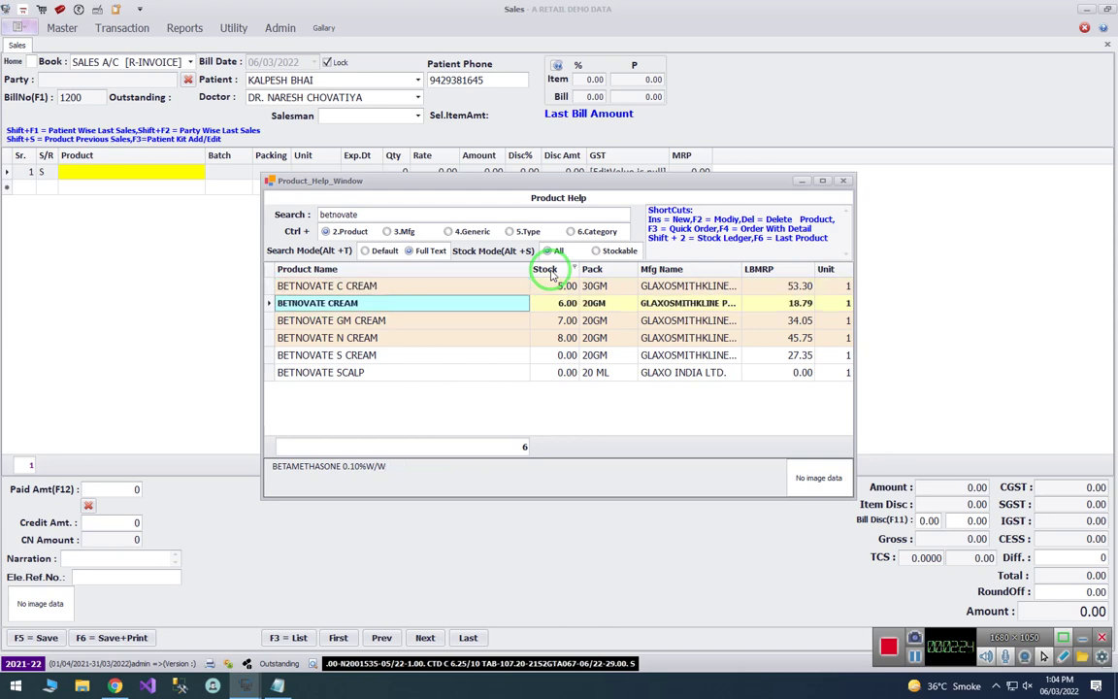
pyautogui.press('Up')
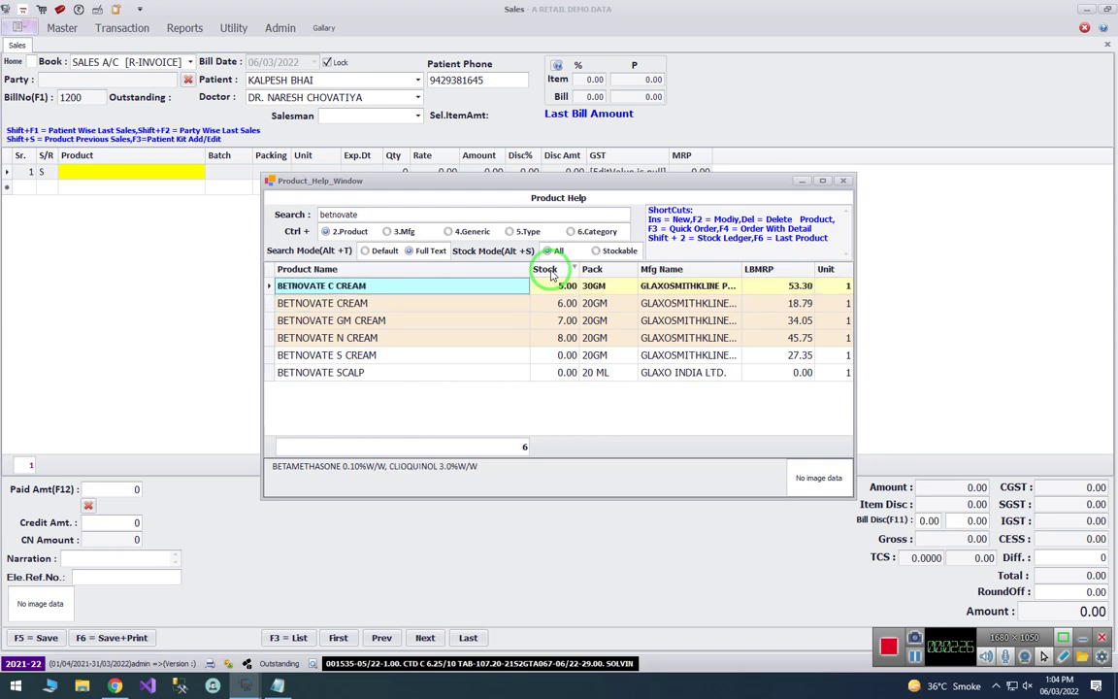
pyautogui.press('Return')
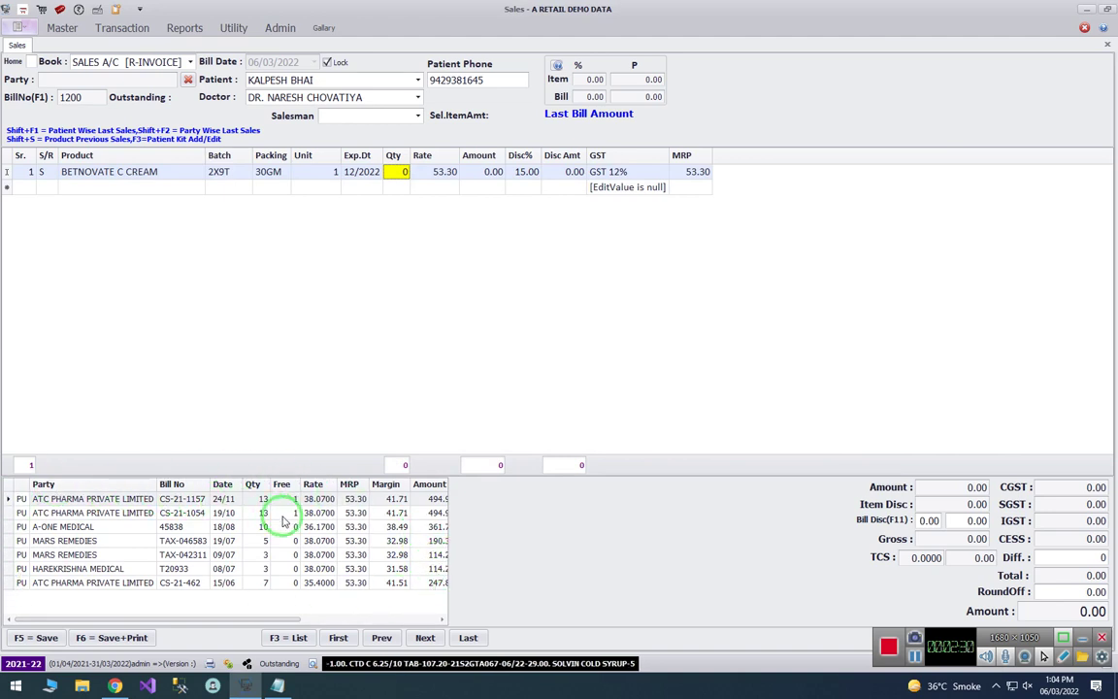
pyautogui.moveTo(264, 621); pyautogui.dragTo(267, 613)
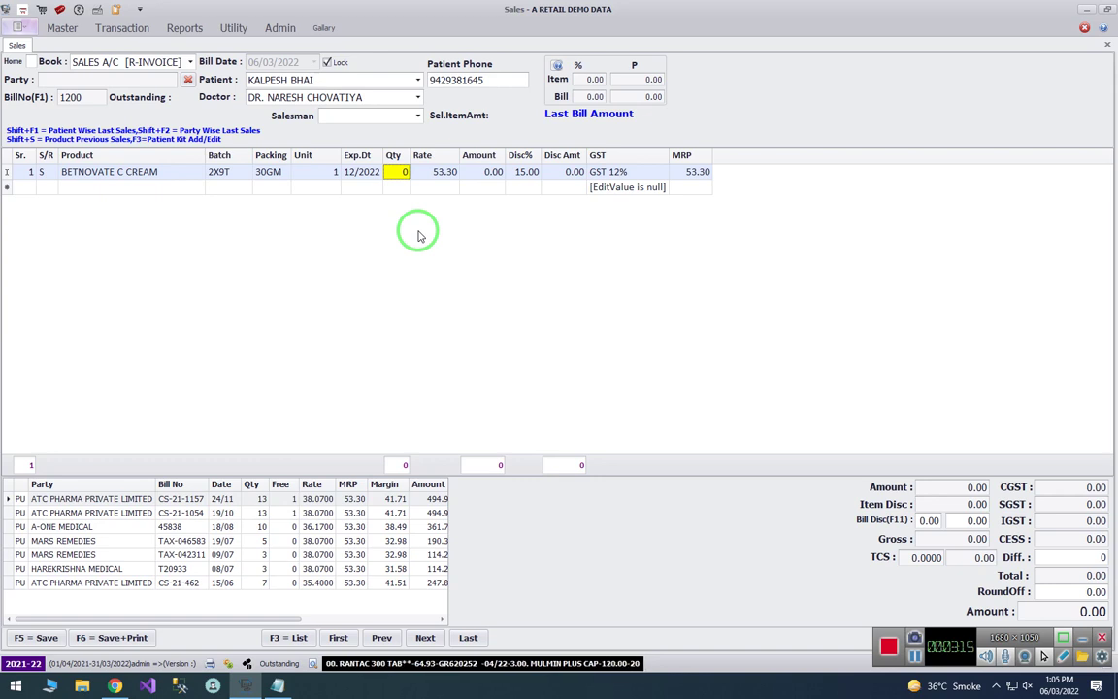
# - Set the Betnovate C Cream line's quantity to 1 and commit it
pyautogui.write('1')
pyautogui.press('Return')
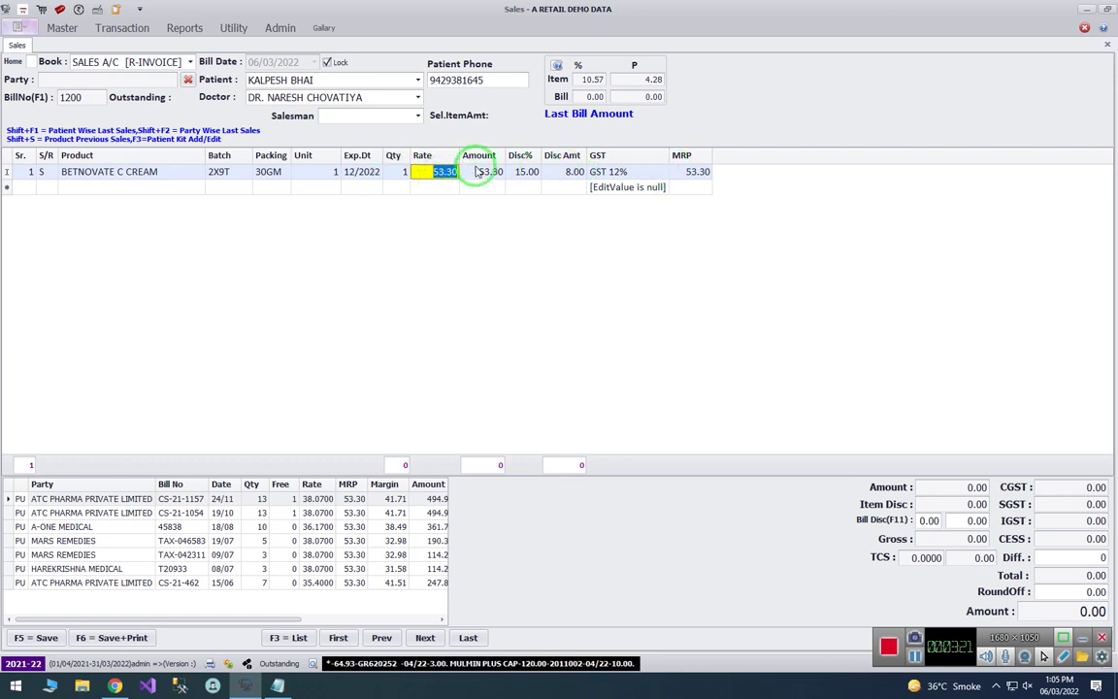
pyautogui.click(607, 78)
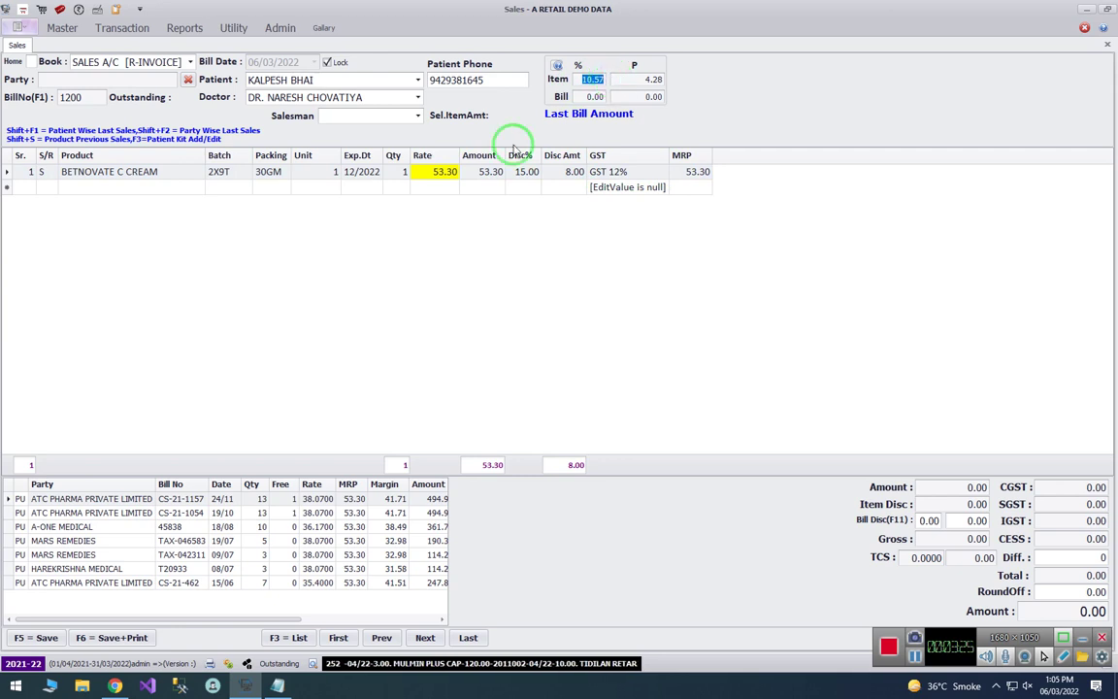
pyautogui.click(424, 172)
# - Add ACILOC 150 TAB from batch LD21330 as line 2 via an 'aclo' search
pyautogui.press('Return')
pyautogui.press('Return')
pyautogui.press('Return')
pyautogui.press('Return')
pyautogui.press('Return')
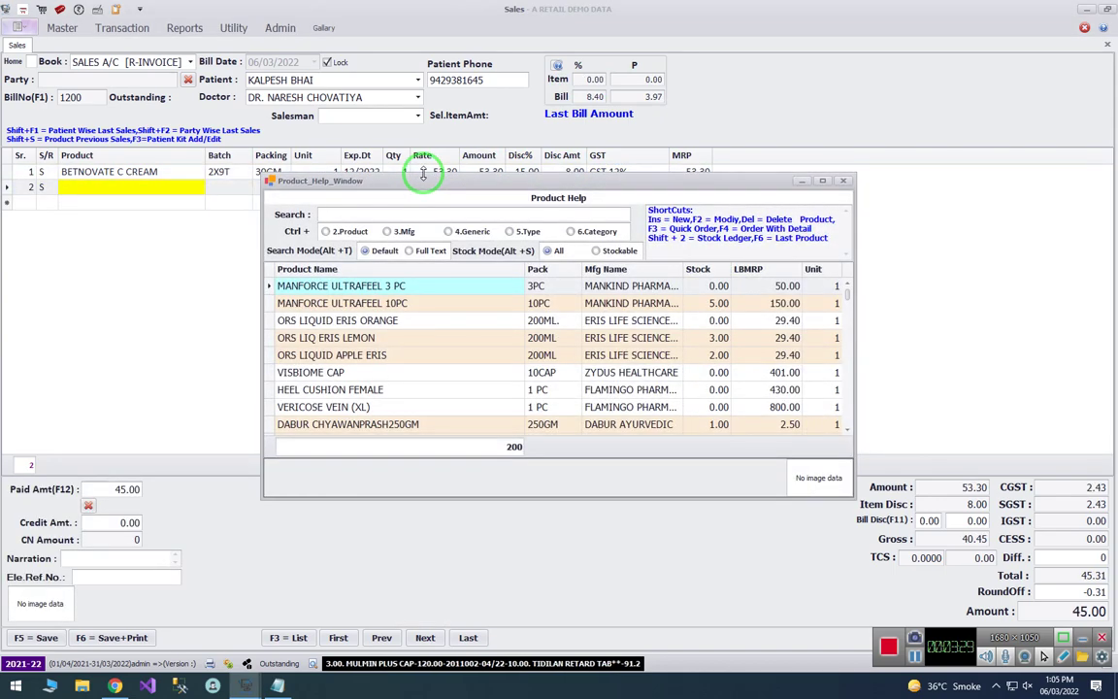
pyautogui.write('aclo')
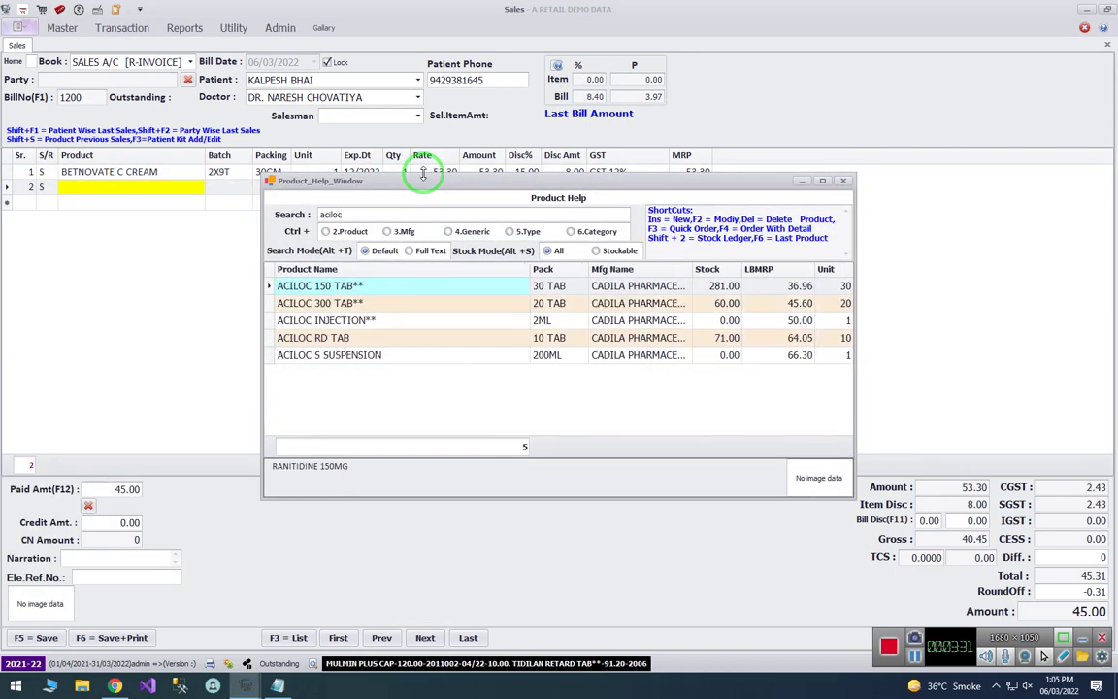
pyautogui.press('Return')
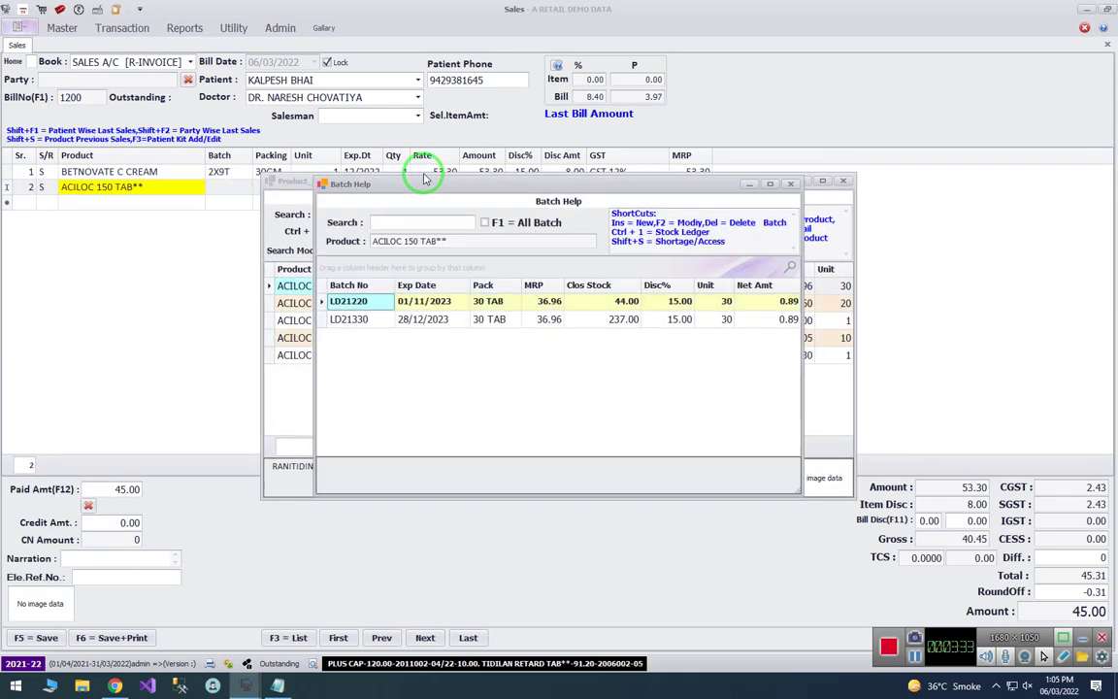
pyautogui.press('Down')
pyautogui.press('Up')
pyautogui.press('Down')
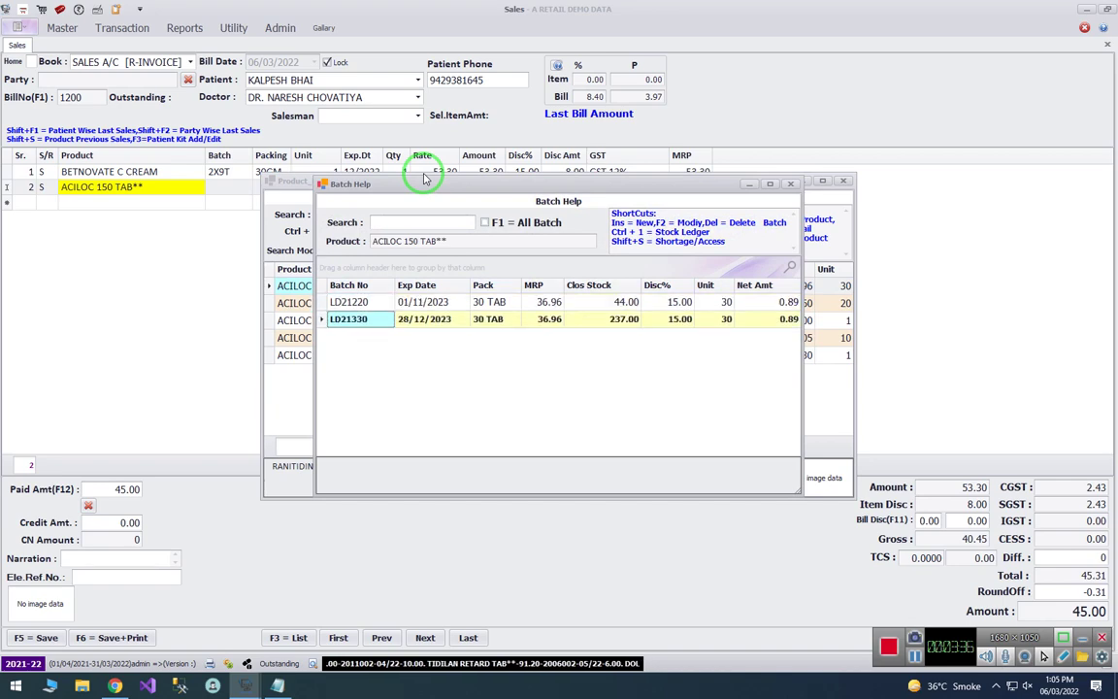
pyautogui.press('Return')
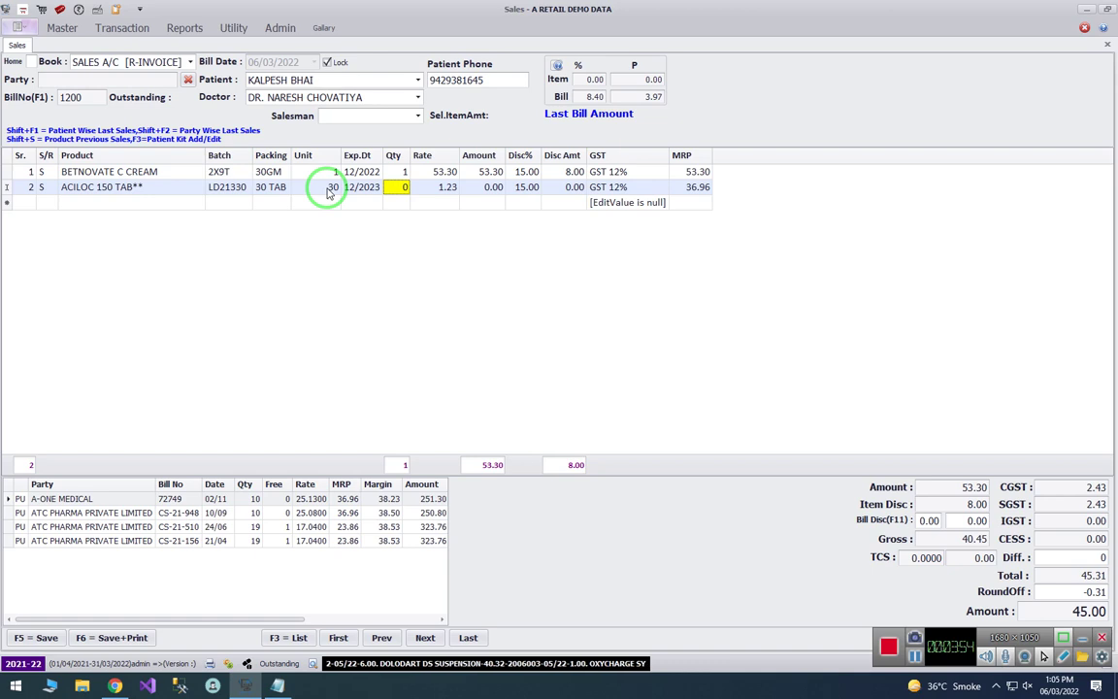
# - Set the Aciloc line's quantity to 30, leaving the third line empty
pyautogui.write('30')
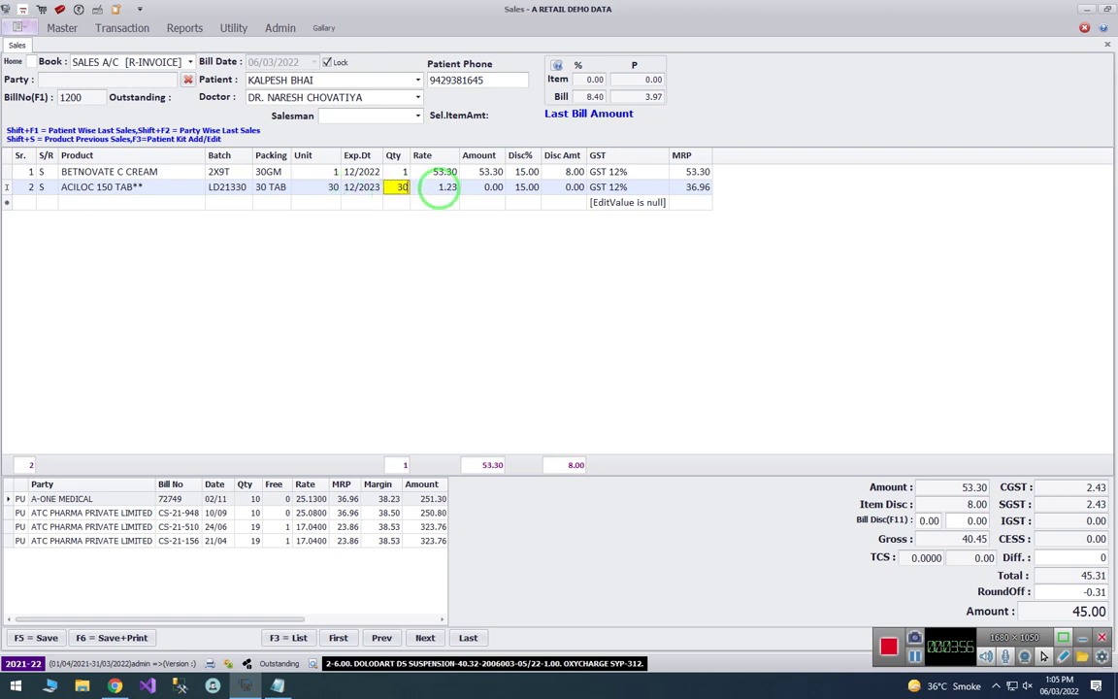
pyautogui.press('Return')
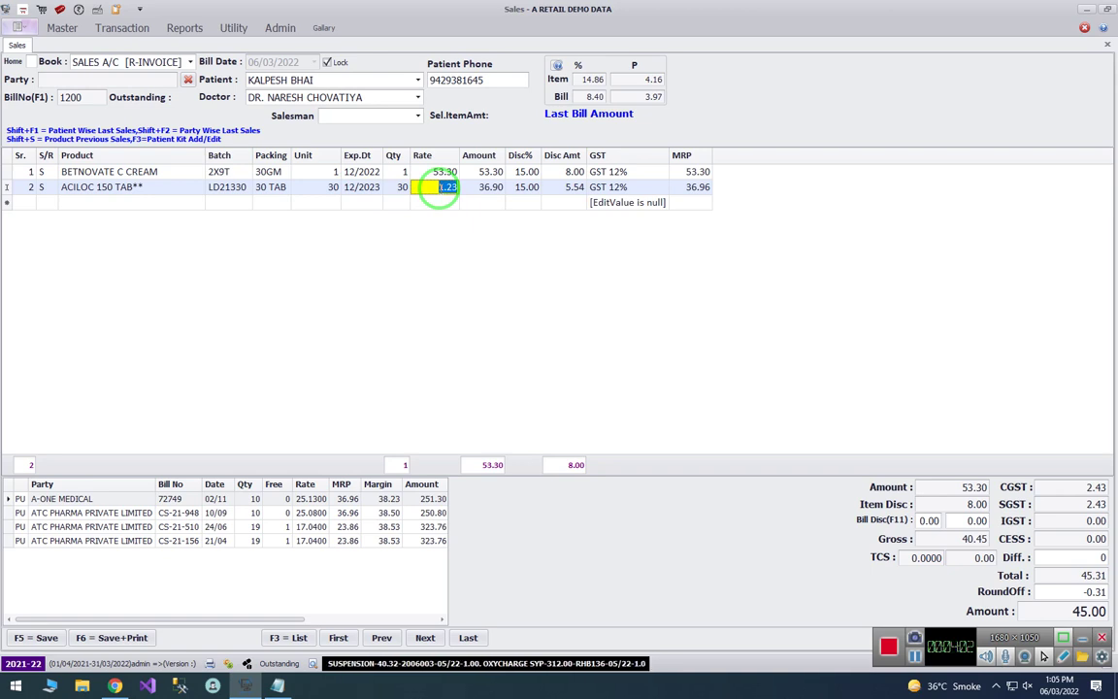
pyautogui.press('Return')
pyautogui.press('Return')
pyautogui.press('Return')
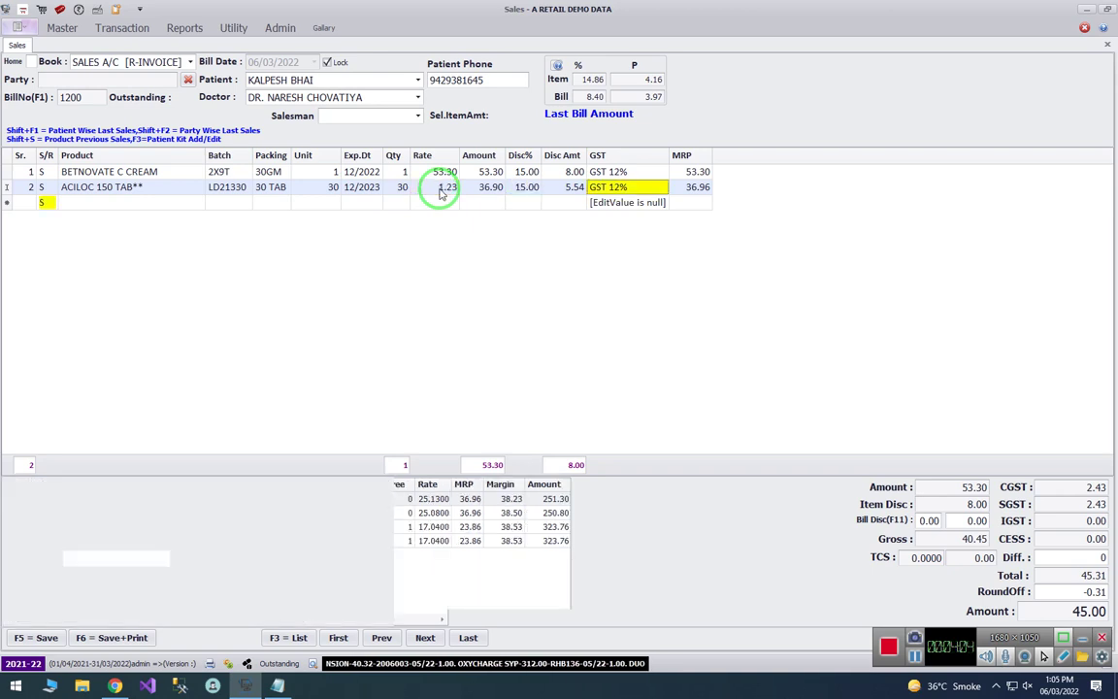
pyautogui.press('Escape')
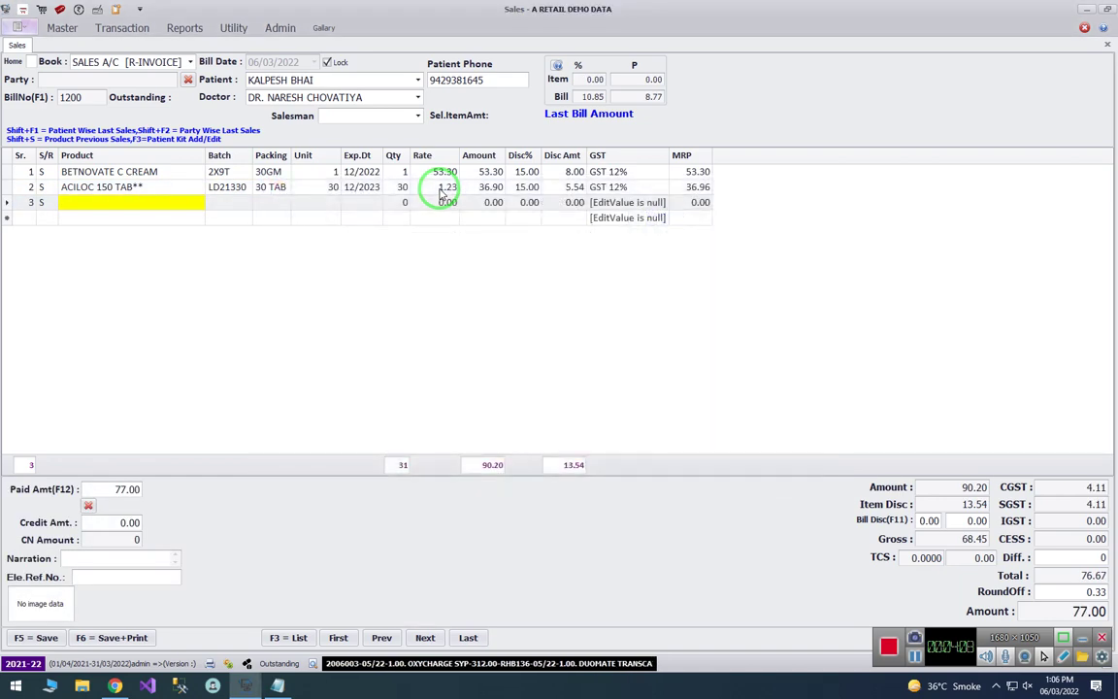
# - Check the CGST 4.11 and 77.00 bill total, then open Payment Receive with F6
pyautogui.click(1079, 488)
pyautogui.click(1077, 611)
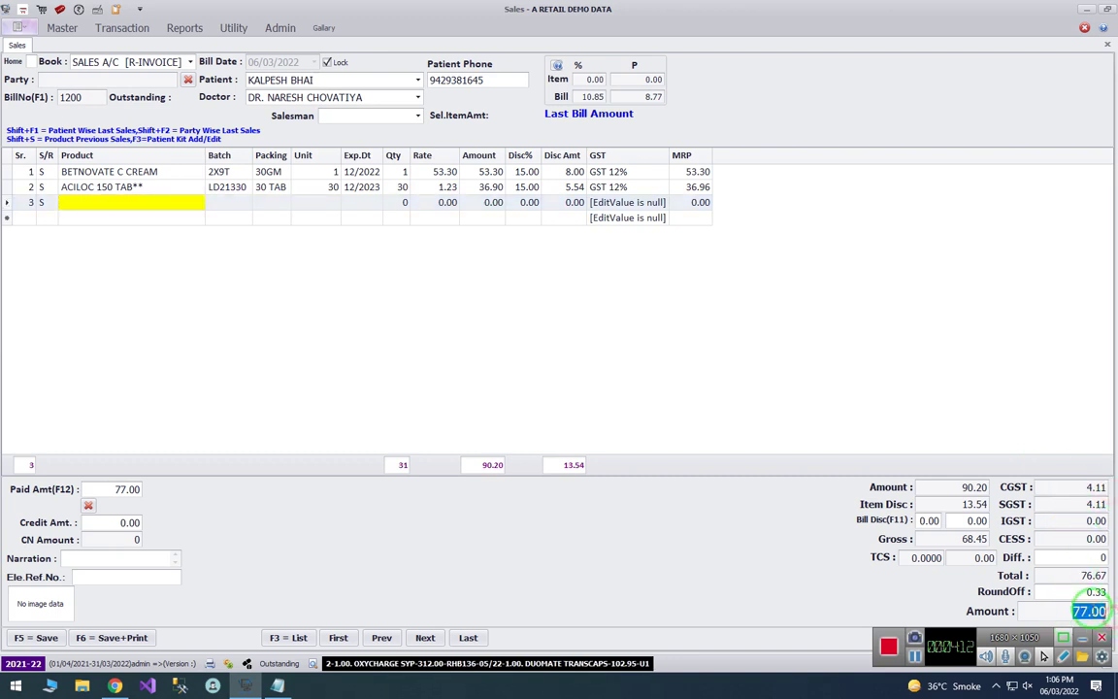
pyautogui.click(105, 490)
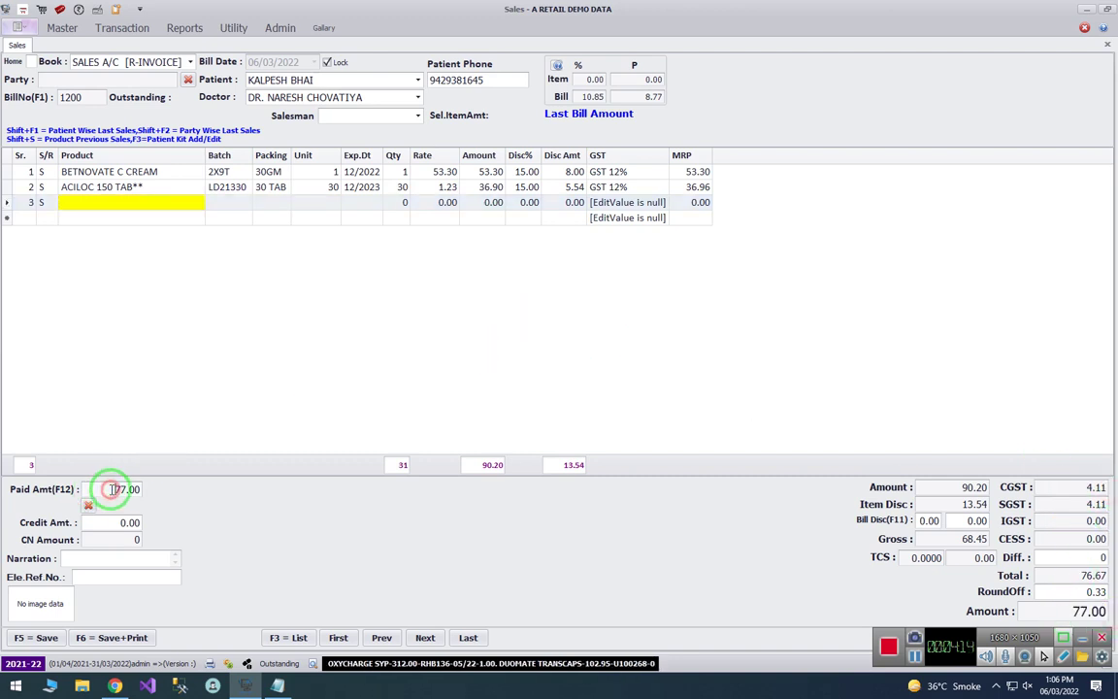
pyautogui.click(155, 194)
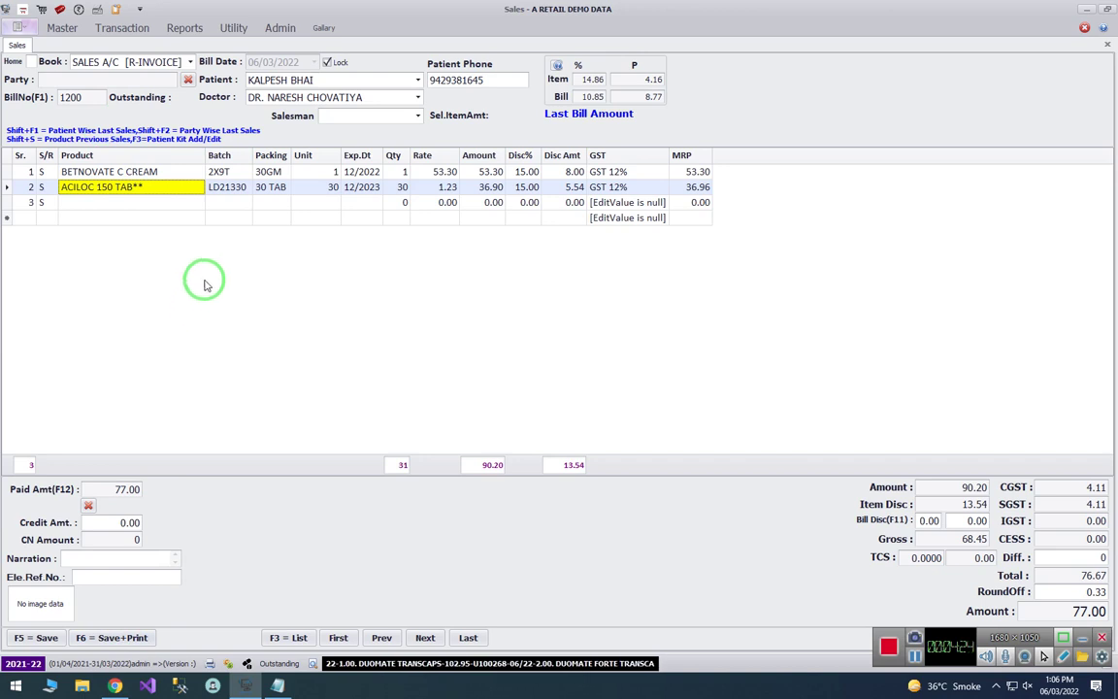
pyautogui.press('F6')
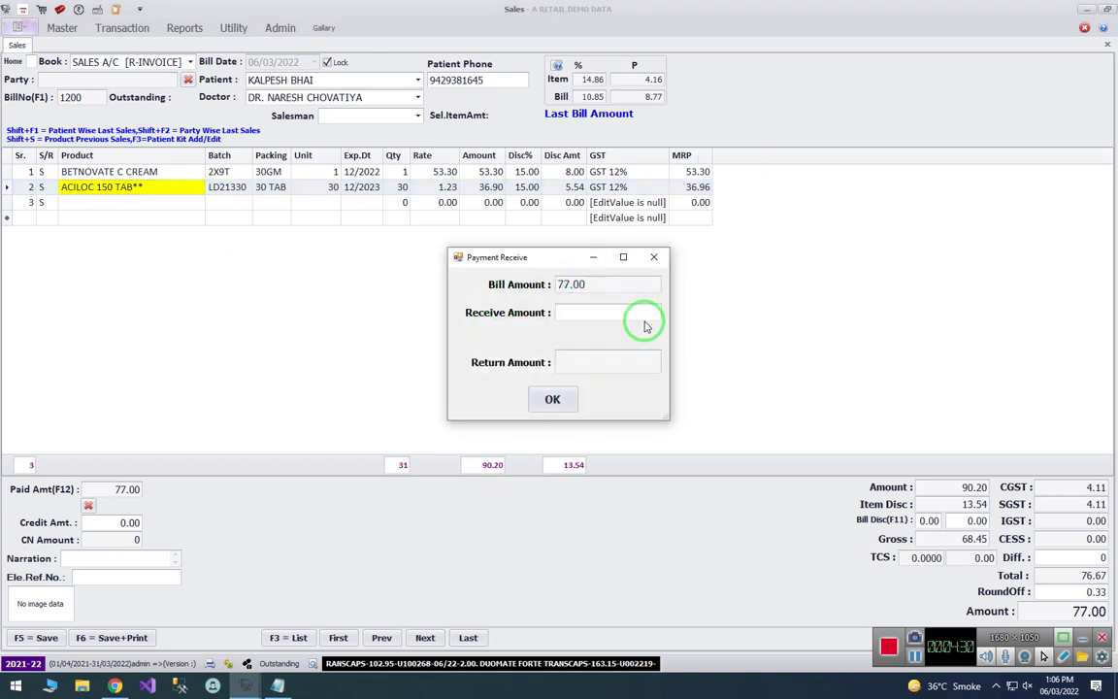
# - Receive 100 against the 77.00 bill, note 23.00 change, and save bill 1200
pyautogui.write('100')
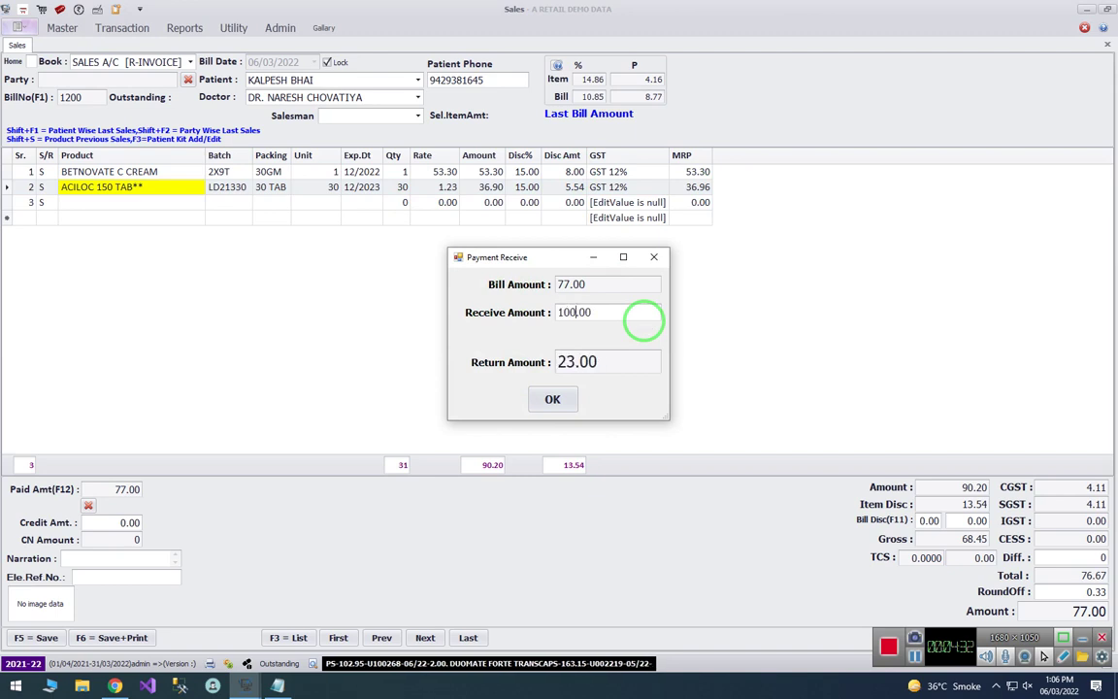
pyautogui.press('Return')
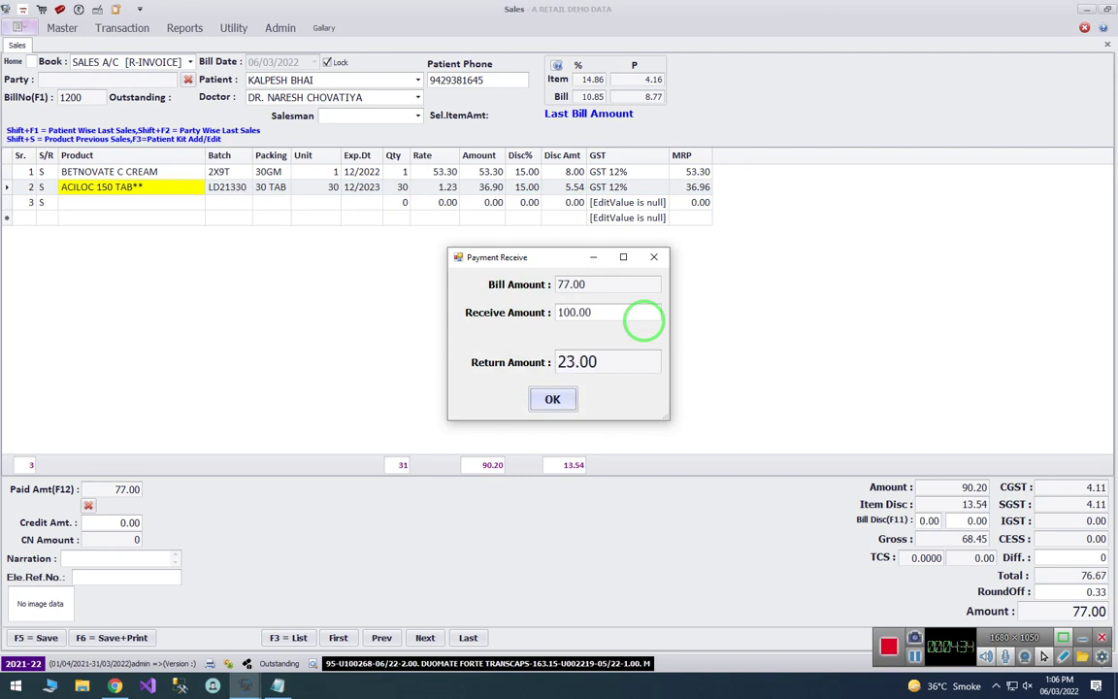
pyautogui.click(316, 352)
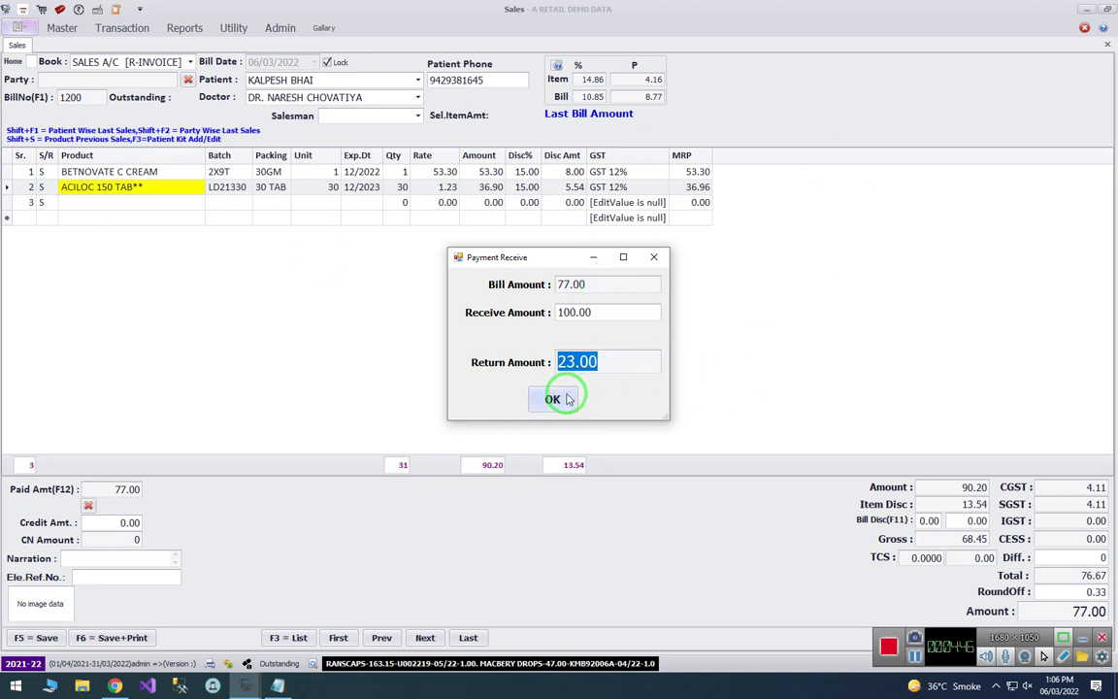
pyautogui.click(568, 399)
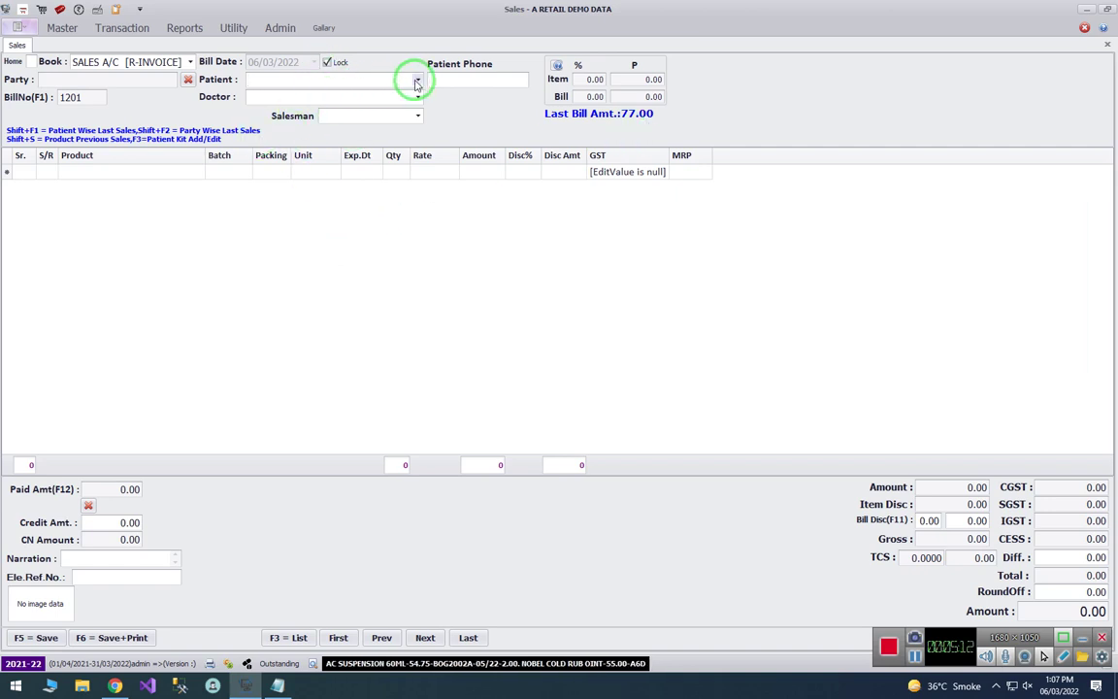
# - Open Kit Master from the Master tab, close its entry window, and return to bill 1201
pyautogui.click(62, 27)
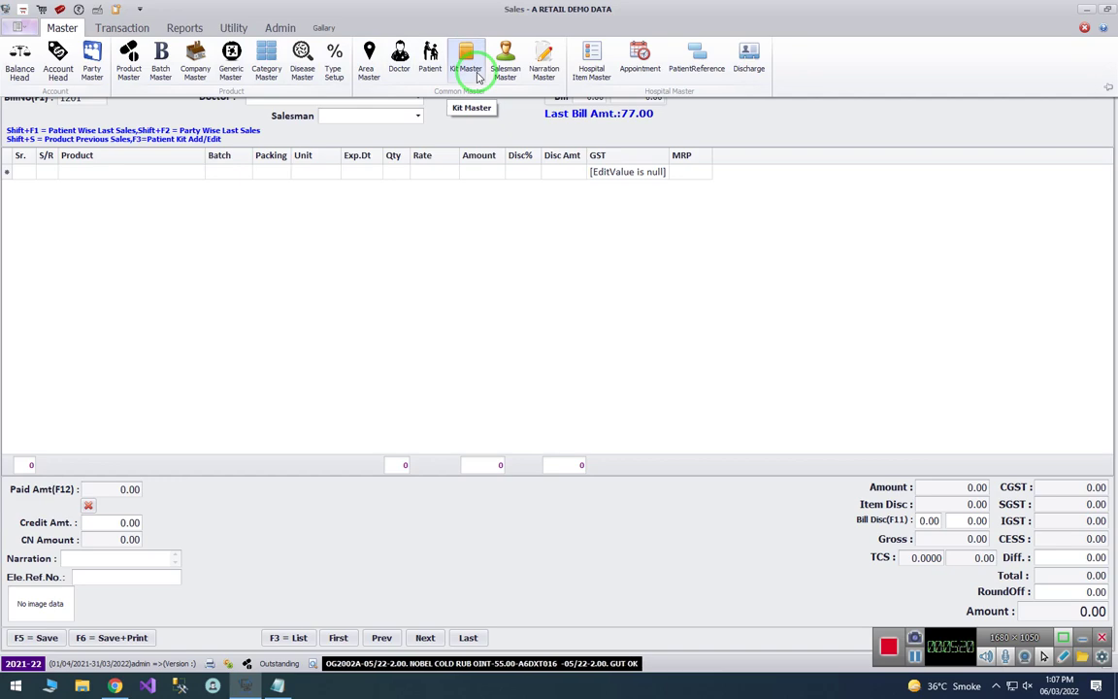
pyautogui.click(473, 73)
pyautogui.click(149, 628)
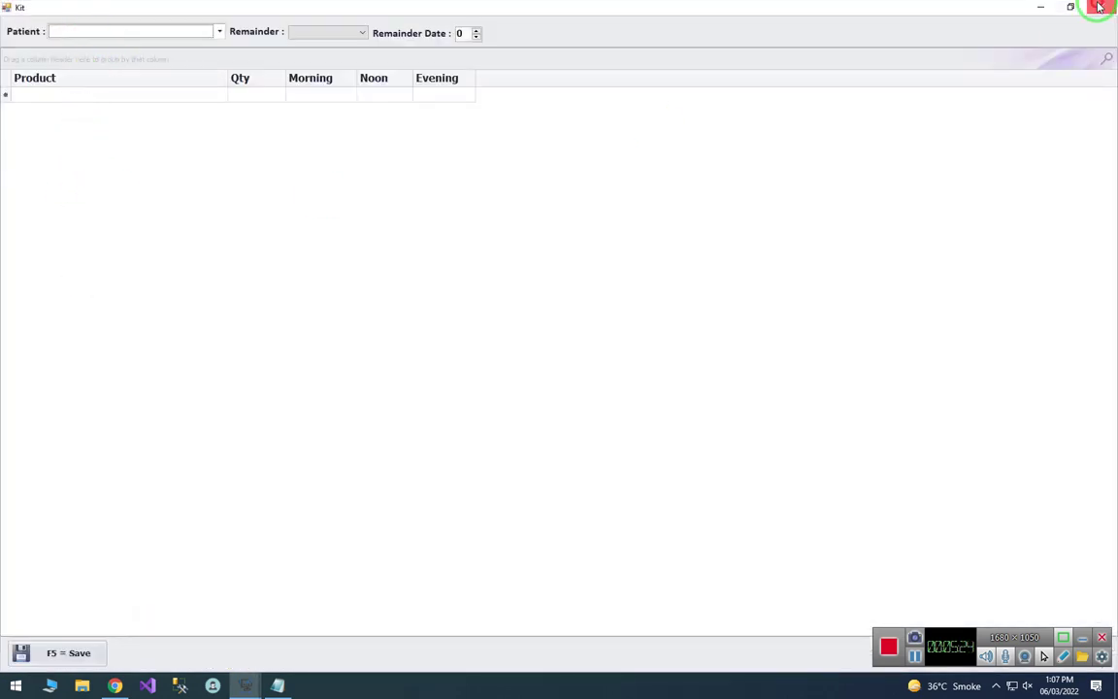
pyautogui.click(1100, 7)
pyautogui.click(13, 44)
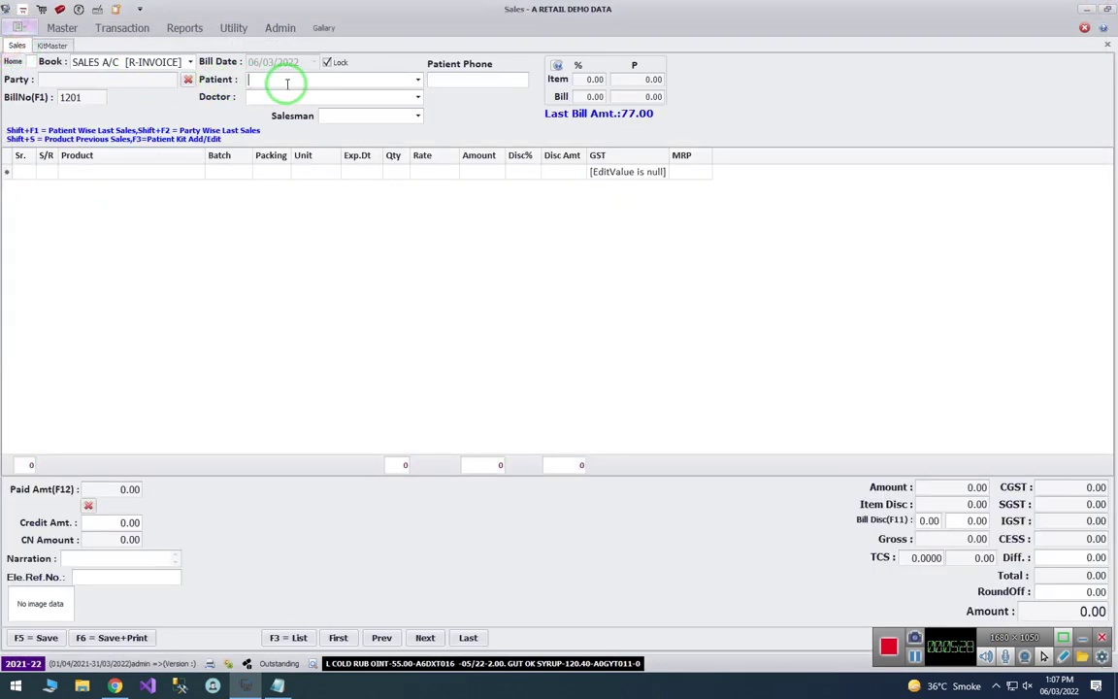
# - Select the patient, load their saved kit of six medicines totalling 440.00, and widen the Batch column
pyautogui.write('SAGAR ')
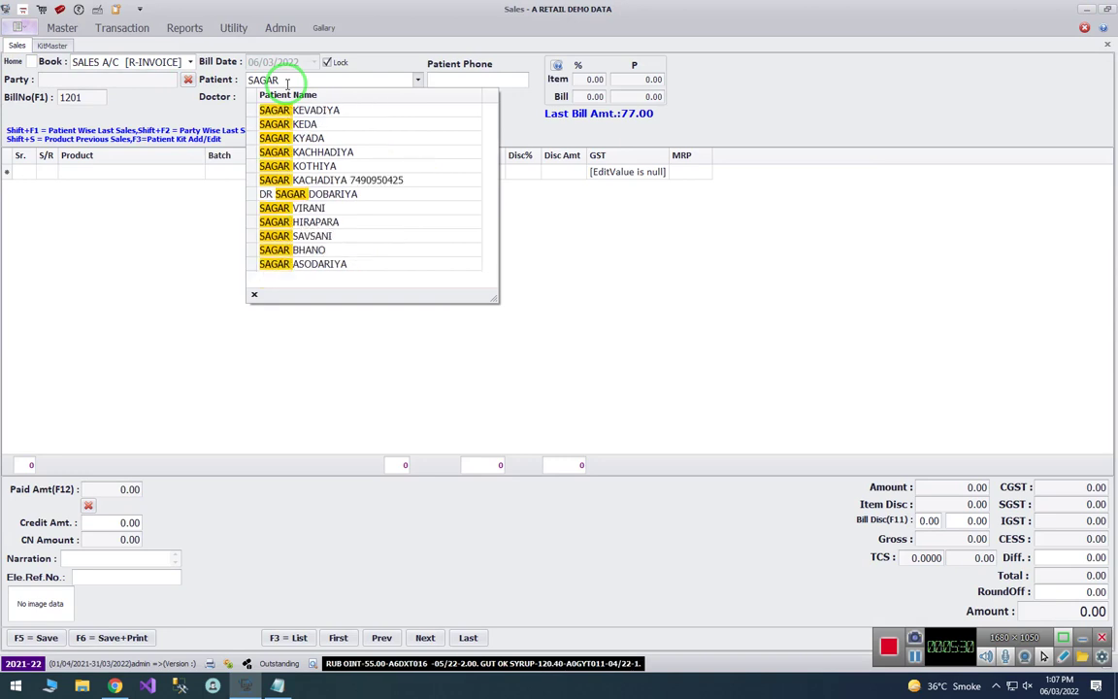
pyautogui.write('SAV')
pyautogui.press('Down')
pyautogui.press('Return')
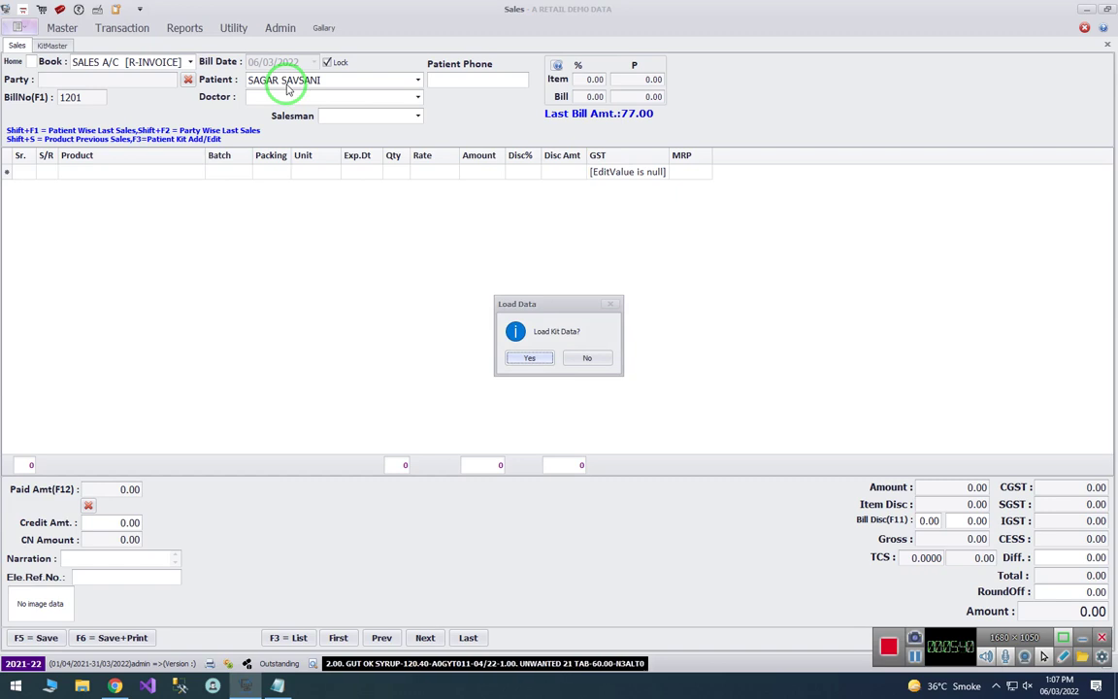
pyautogui.press('Return')
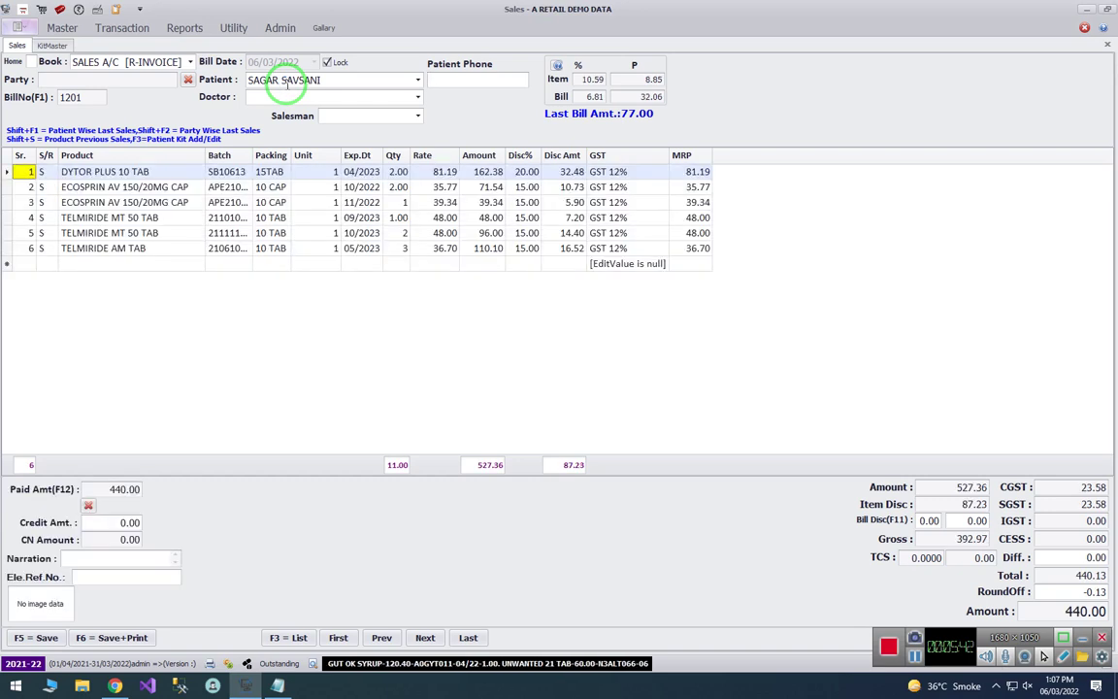
pyautogui.doubleClick(267, 155)
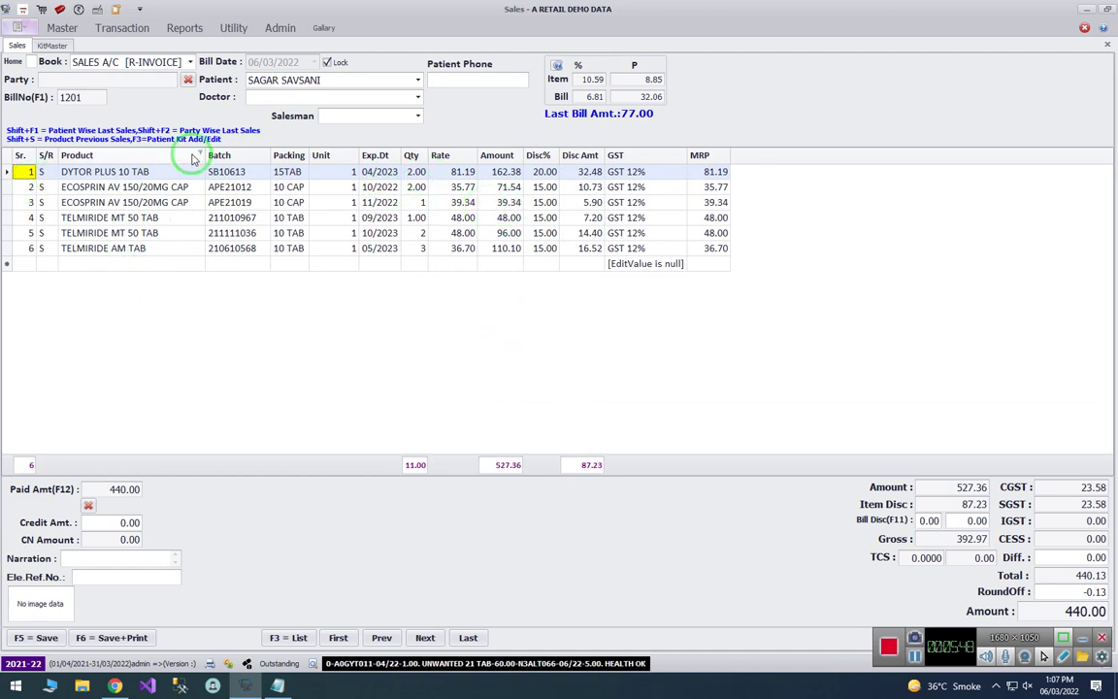
pyautogui.click(408, 171)
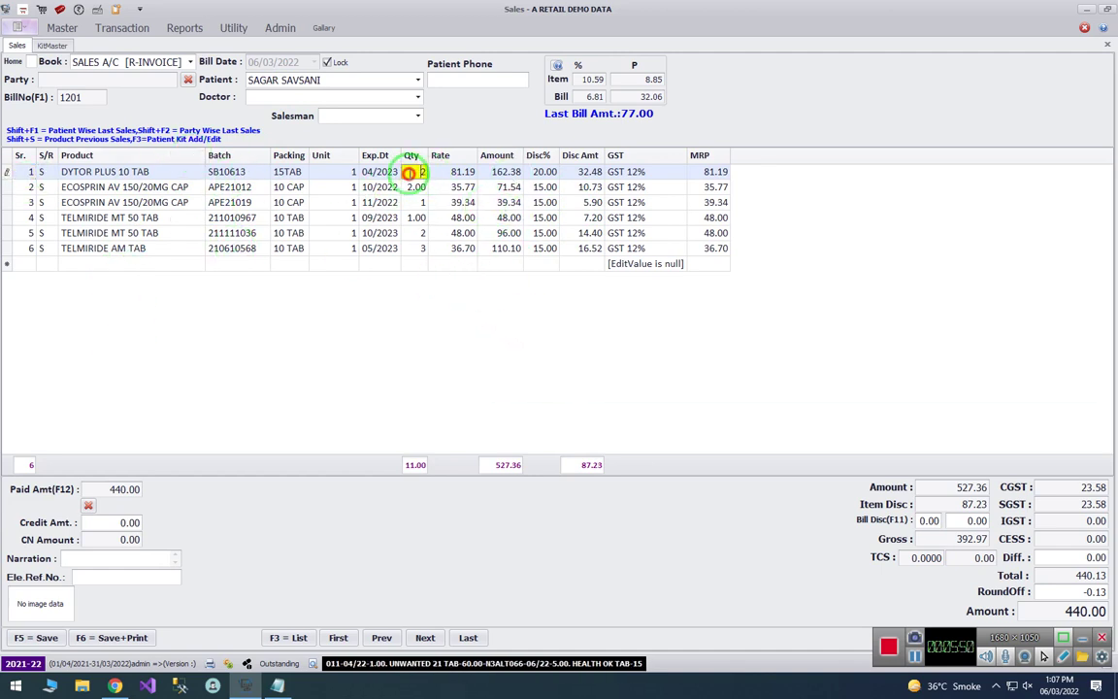
pyautogui.press('Down')
pyautogui.press('Down')
pyautogui.press('Down')
pyautogui.press('Down')
pyautogui.press('Down')
pyautogui.press('Down')
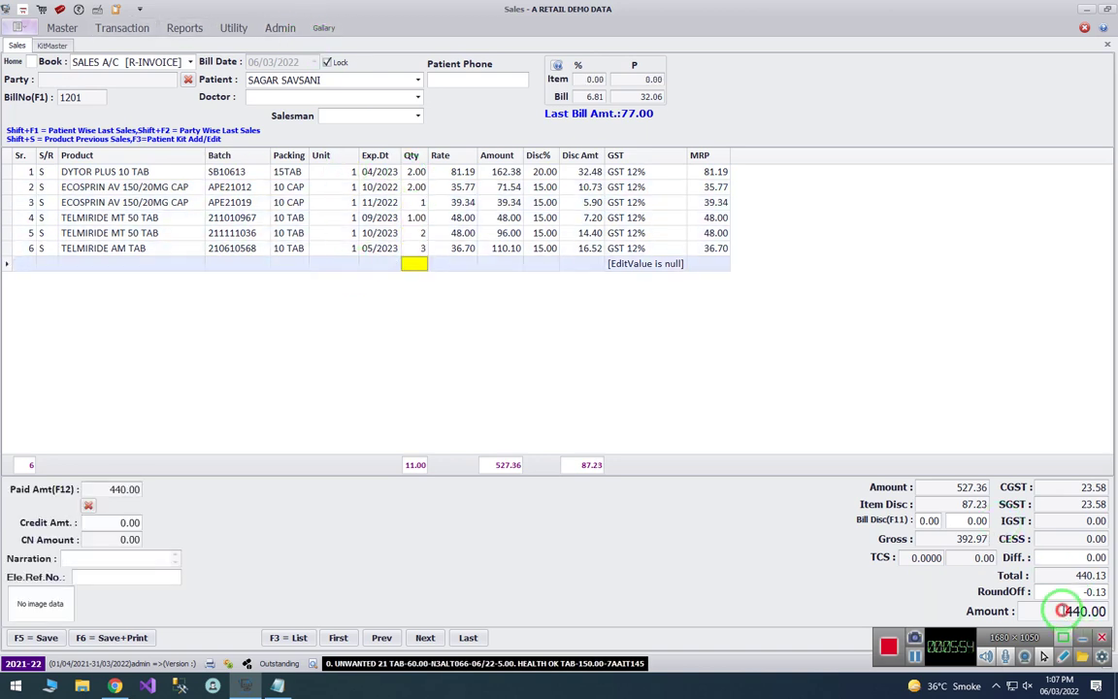
pyautogui.moveTo(1062, 610); pyautogui.dragTo(1115, 618)
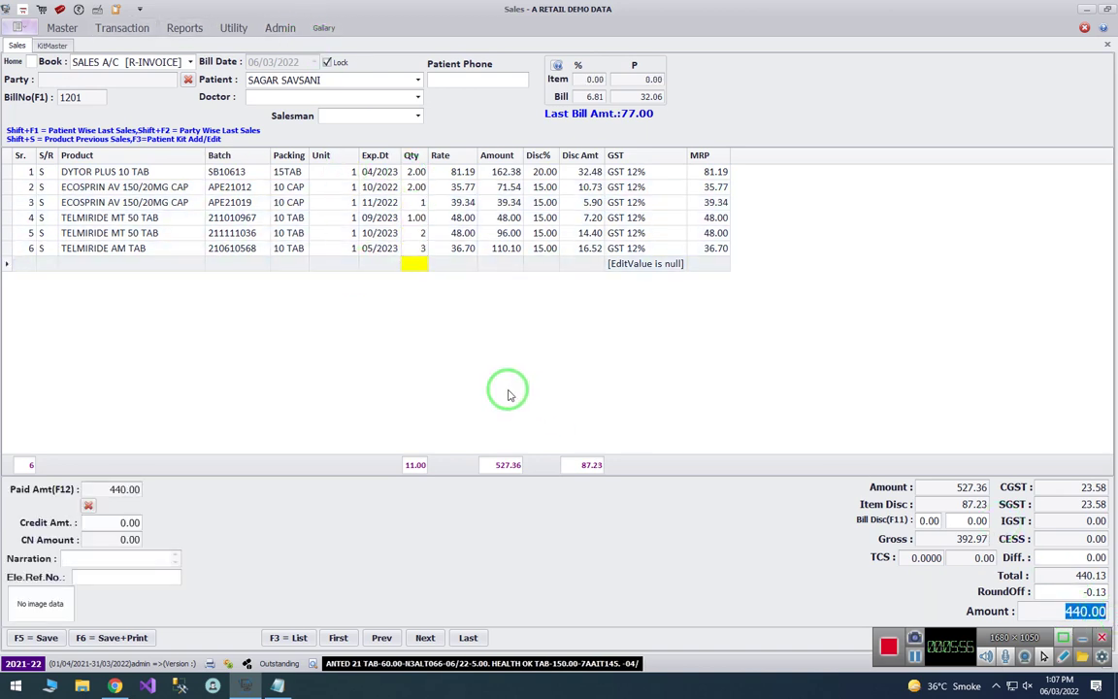
pyautogui.click(163, 176)
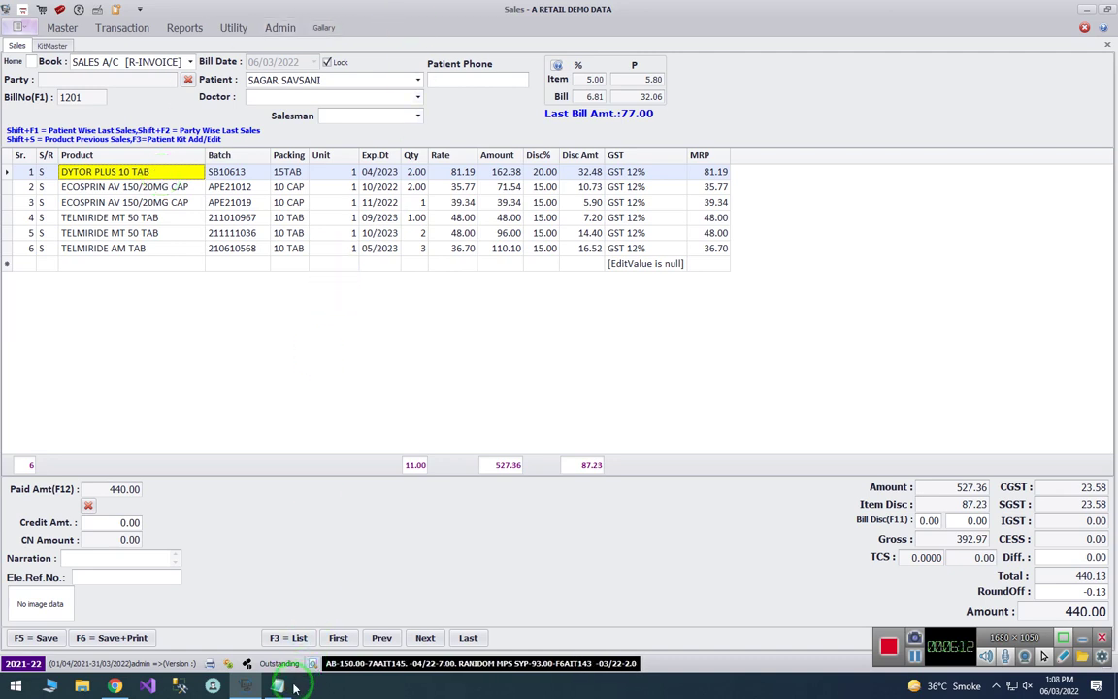
pyautogui.click(248, 626)
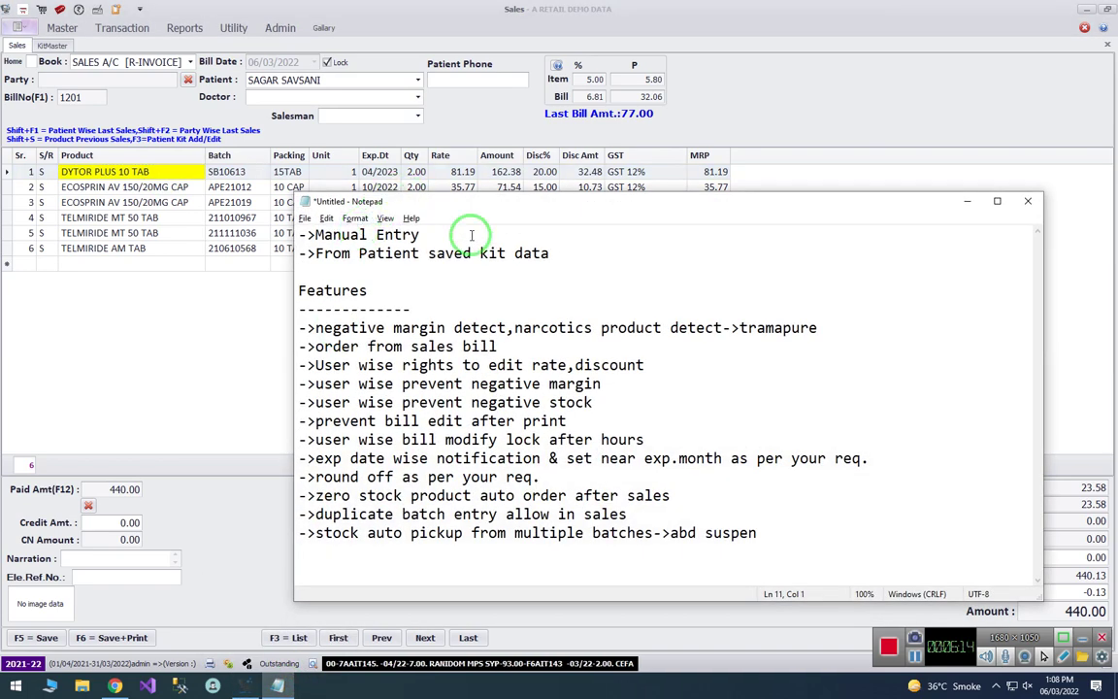
pyautogui.click(445, 307)
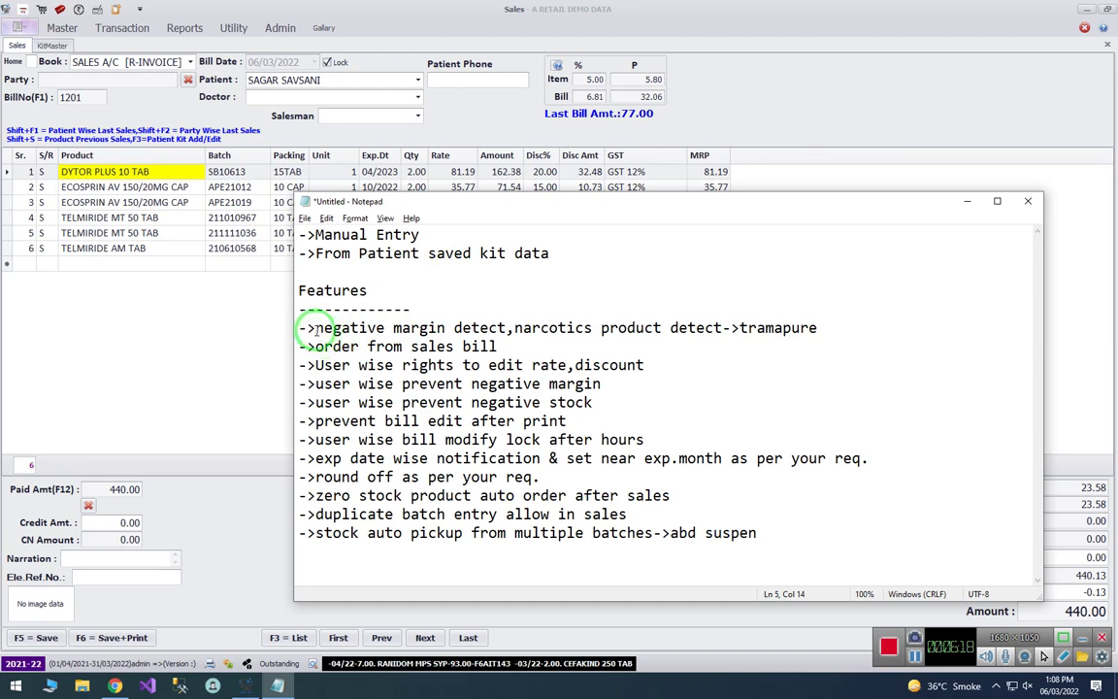
pyautogui.moveTo(312, 328); pyautogui.dragTo(874, 333)
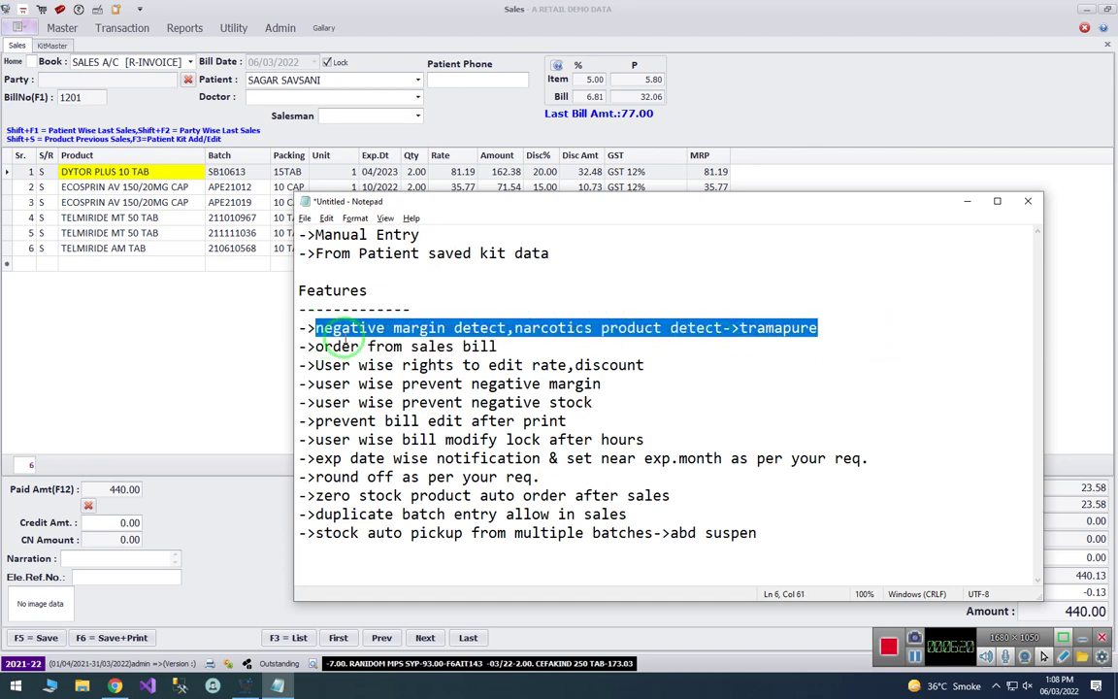
pyautogui.click(351, 328)
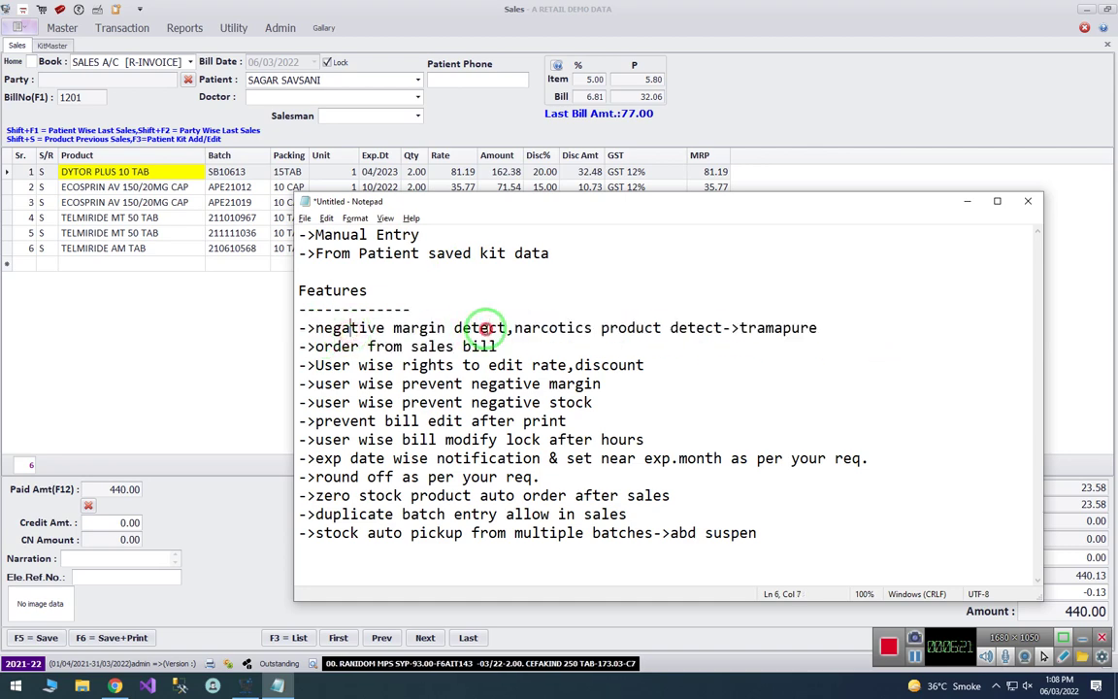
pyautogui.click(150, 312)
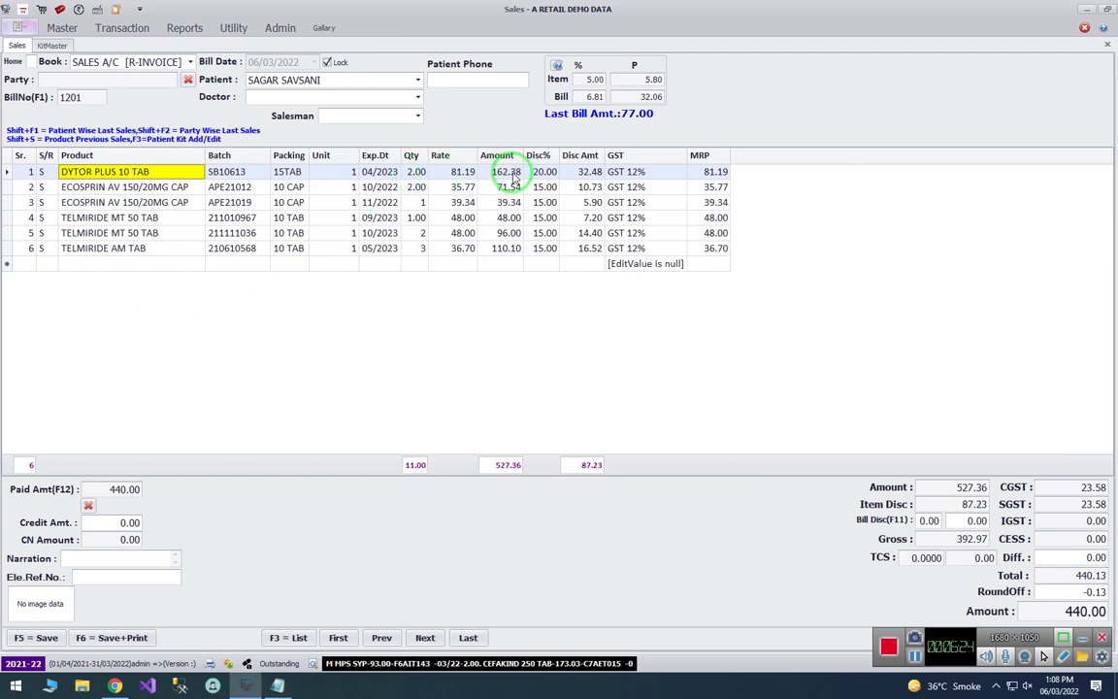
# - Change the DYTOR PLUS 10 TAB discount from 20 to 30 percent, raising the loss warning
pyautogui.click(545, 171)
pyautogui.click(598, 81)
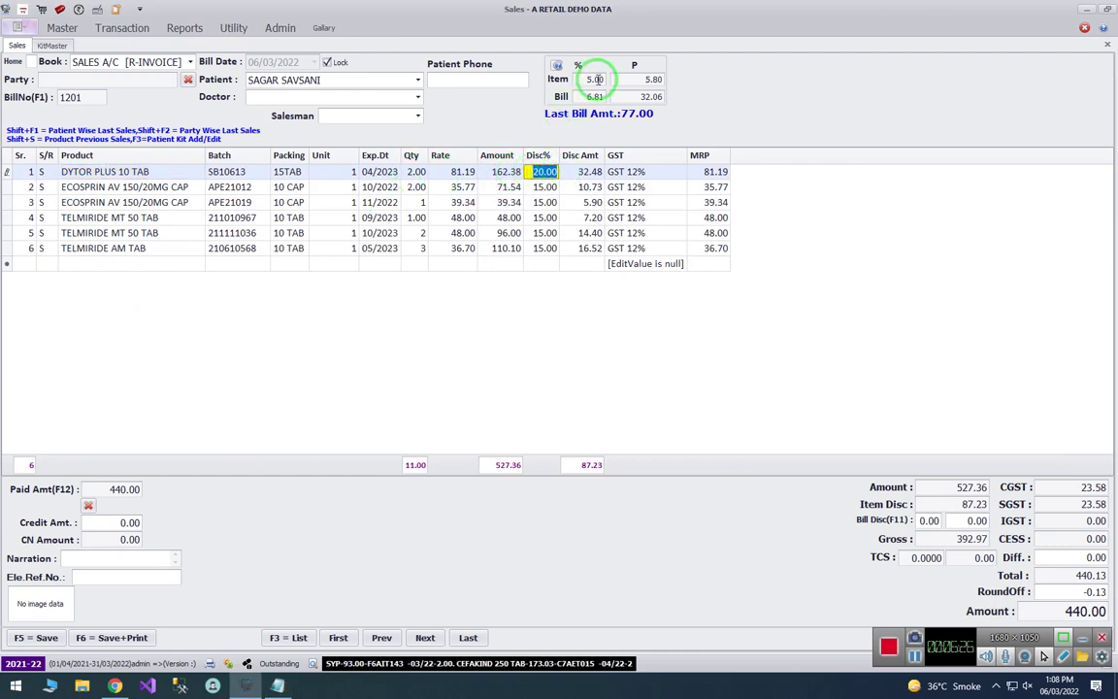
pyautogui.click(544, 172)
pyautogui.write('30')
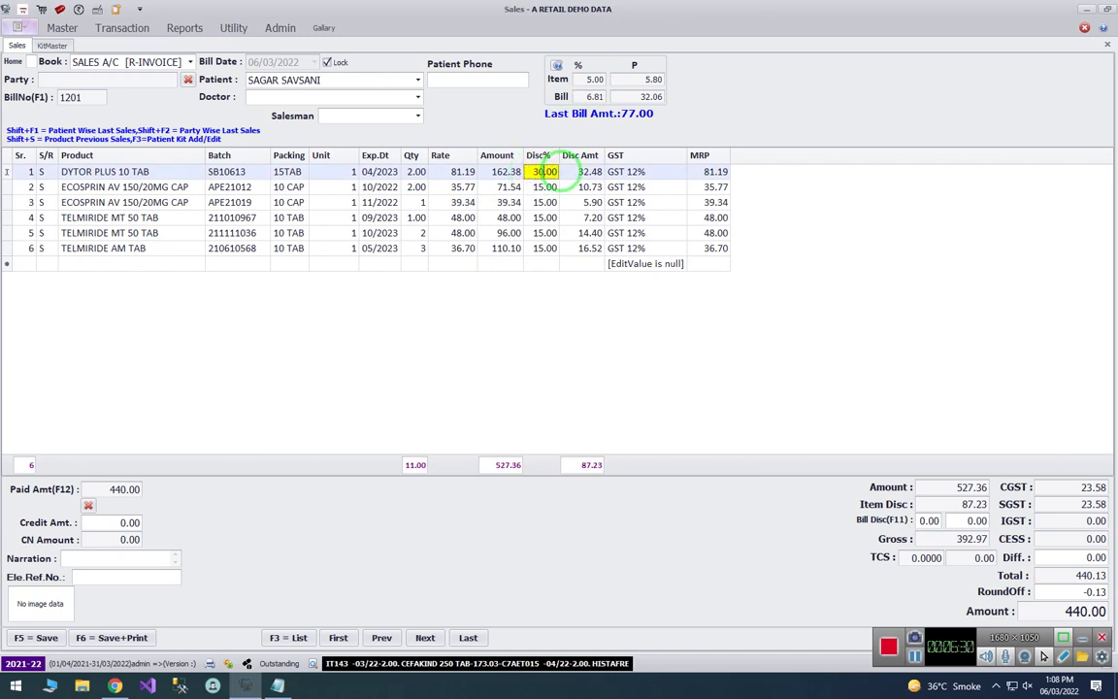
pyautogui.press('Return')
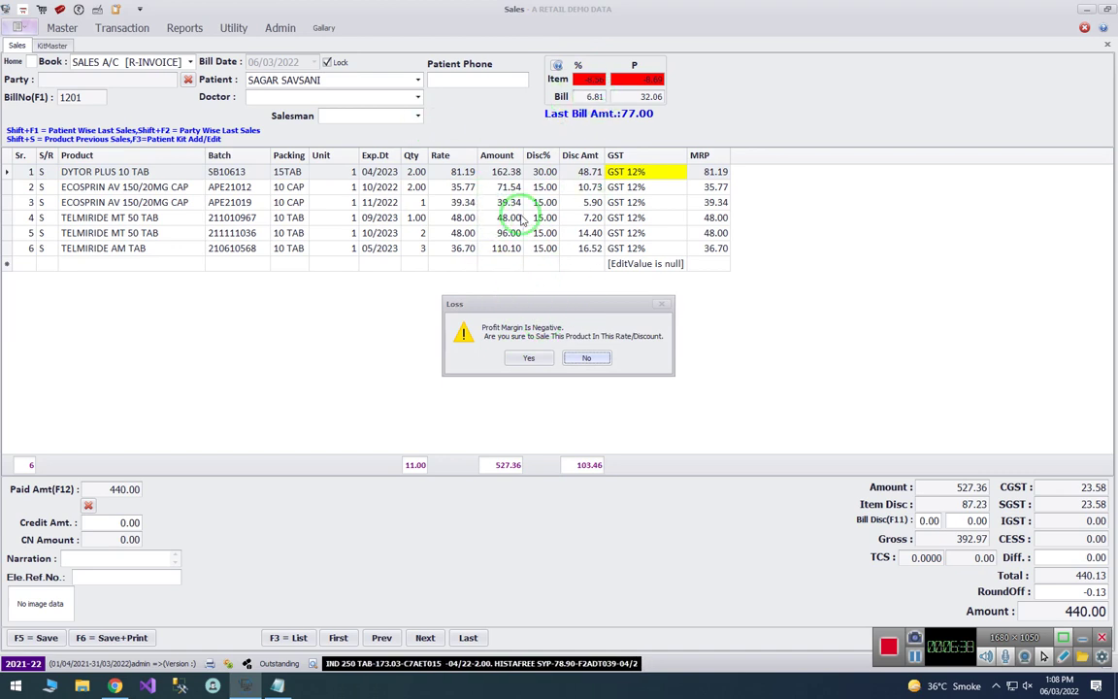
# - Bring the Notepad feature notes forward and highlight the 'narcotics product detect' line
pyautogui.click(277, 686)
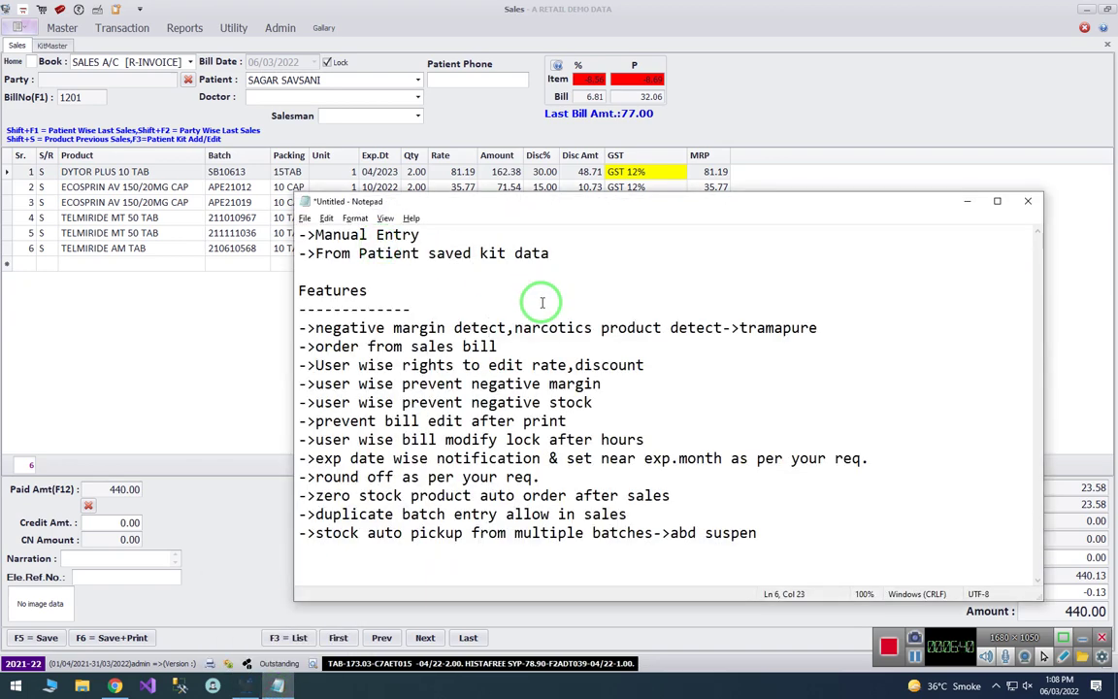
pyautogui.moveTo(513, 329); pyautogui.dragTo(720, 332)
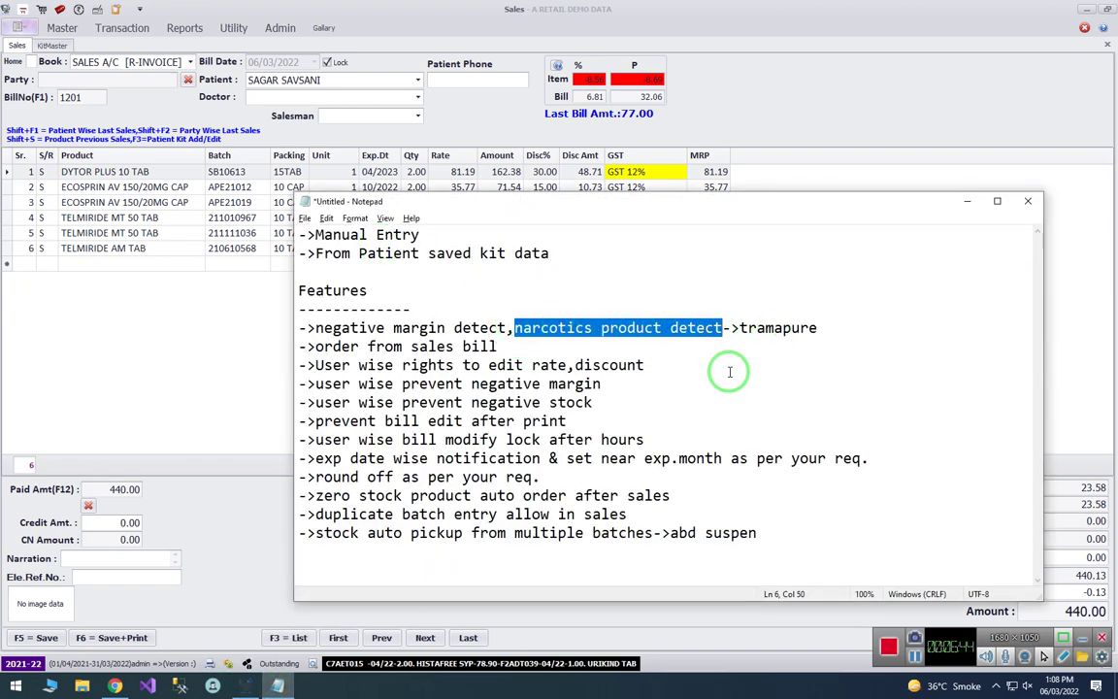
pyautogui.click(377, 328)
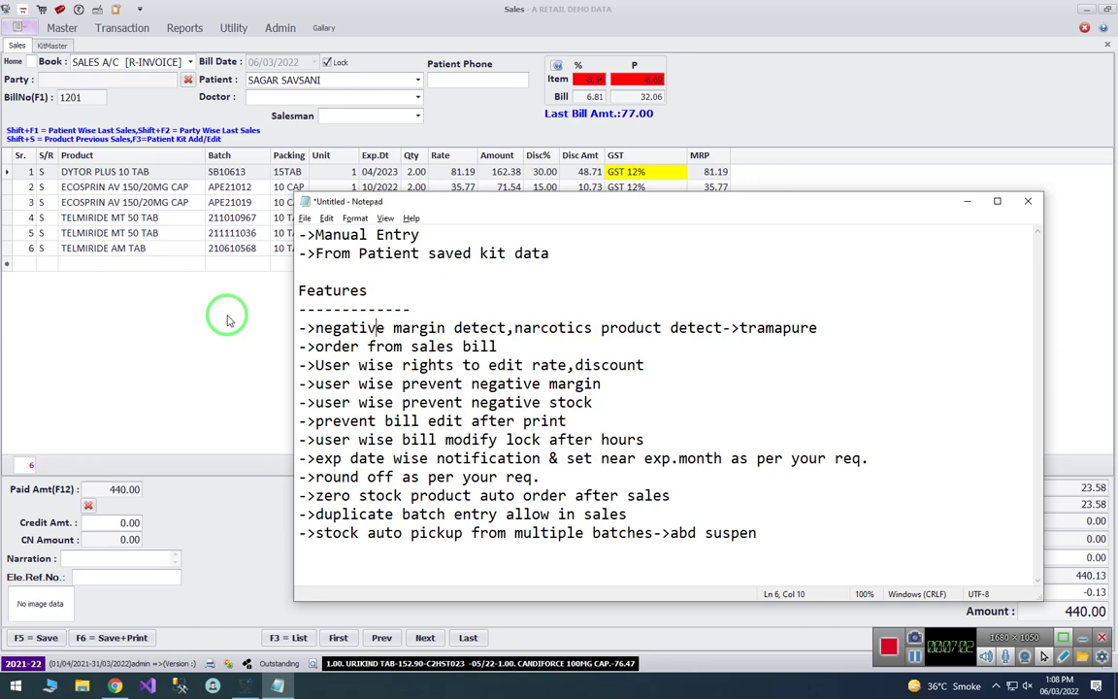
# - Accept the loss-making discount on the sales bill and open Admin > Company Setting
pyautogui.click(268, 331)
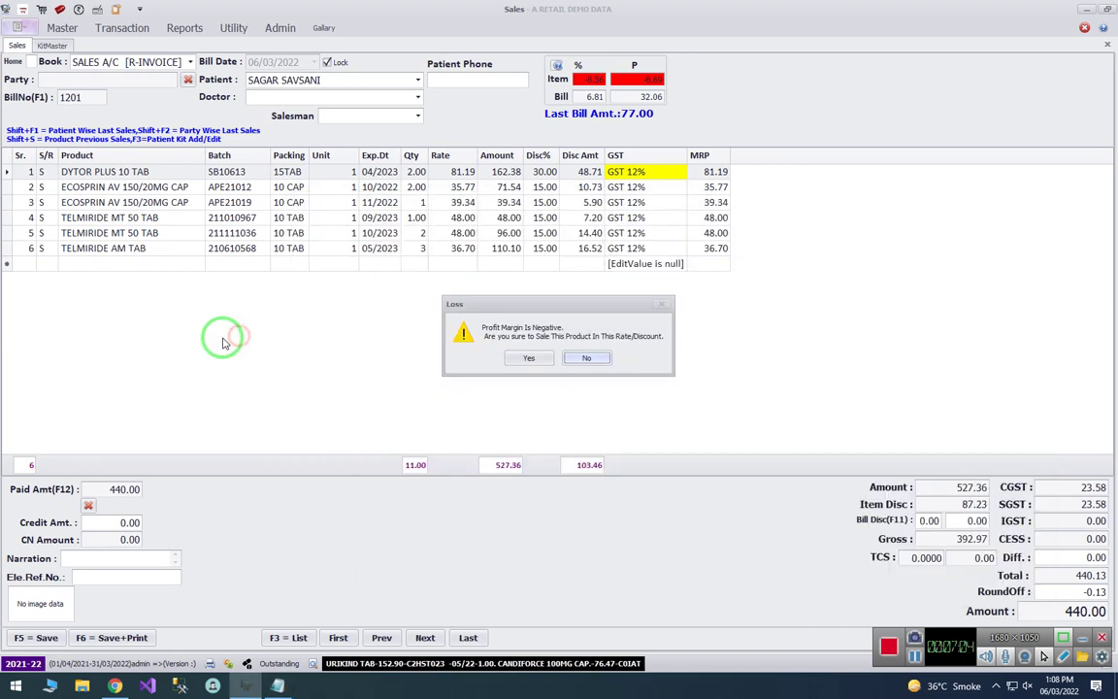
pyautogui.click(586, 357)
pyautogui.click(279, 28)
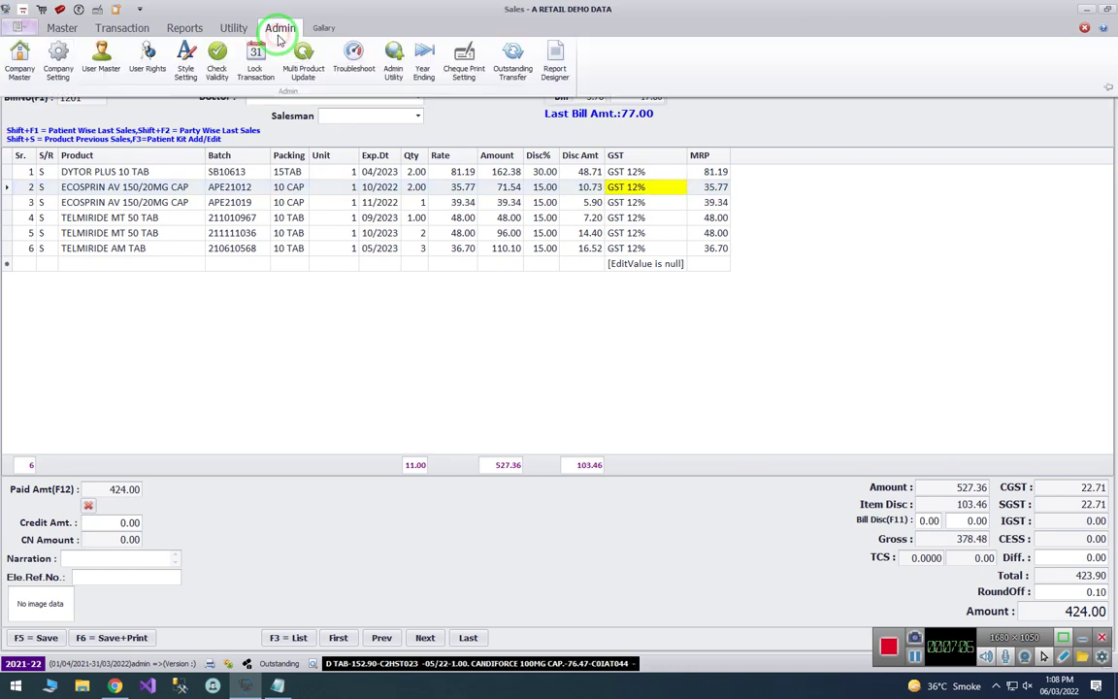
pyautogui.click(58, 76)
pyautogui.click(516, 356)
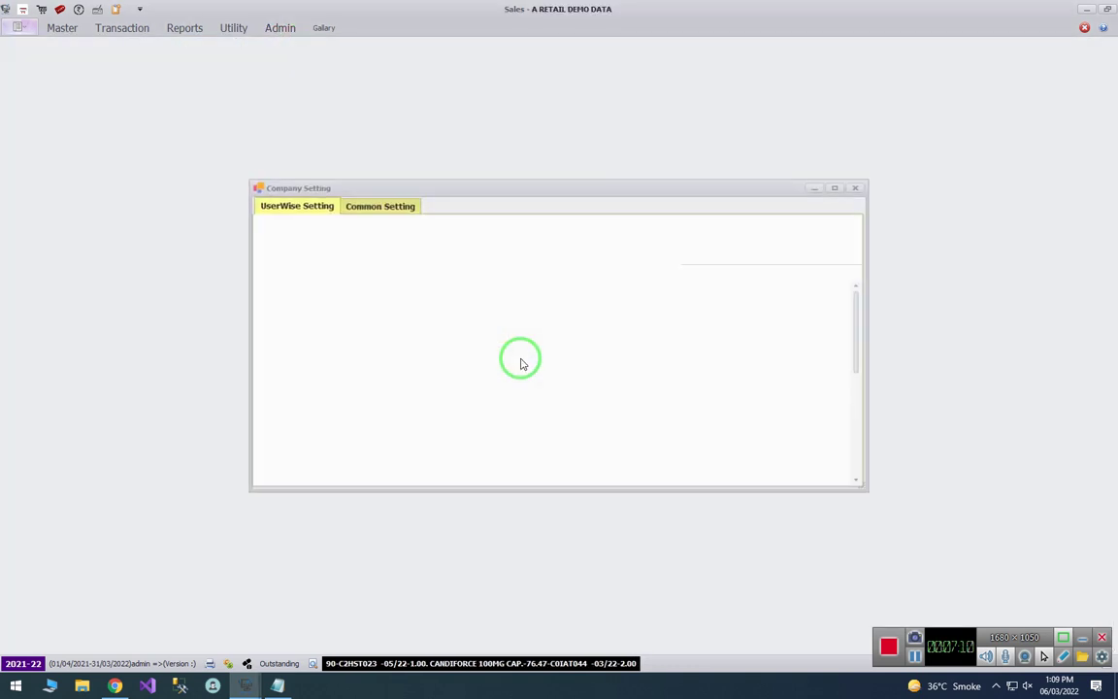
# - Filter the user-wise settings by 'narc' to show Narcotics Product Sale
pyautogui.click(366, 207)
pyautogui.click(298, 205)
pyautogui.click(333, 288)
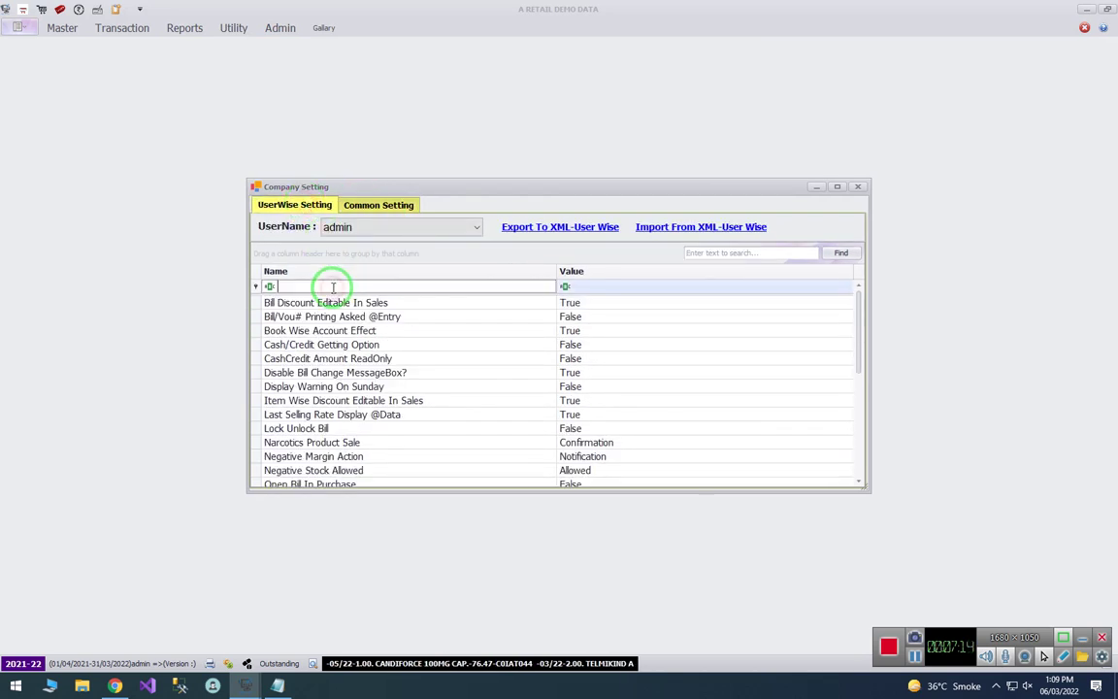
pyautogui.write('narc')
pyautogui.press('Down')
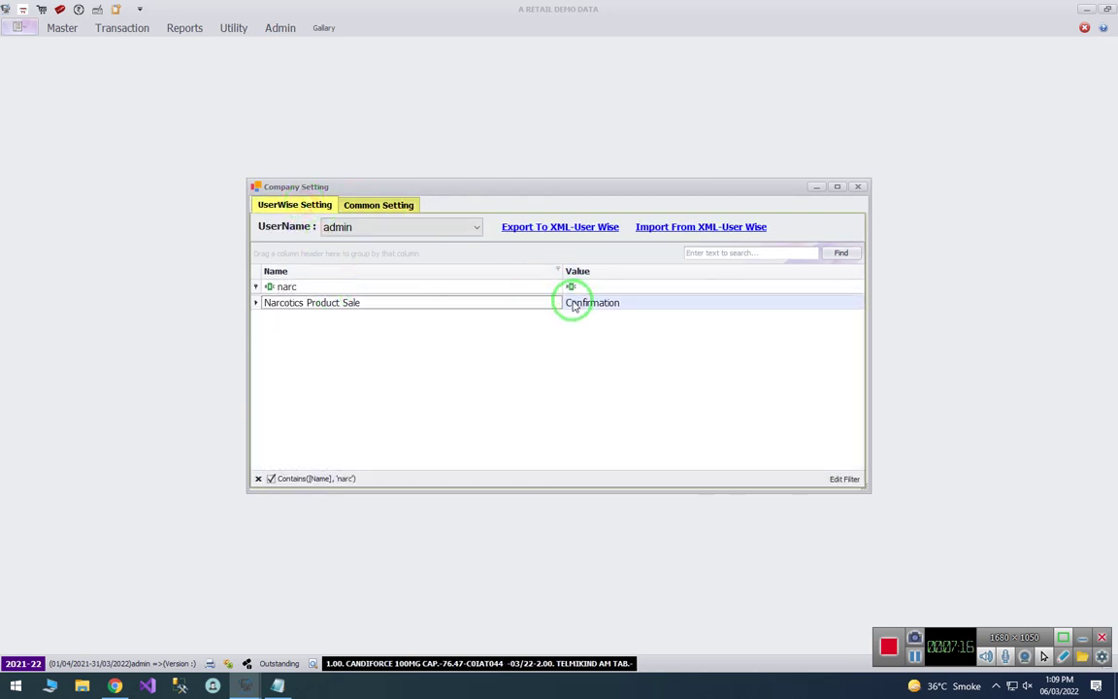
# - Cycle Narcotics Product Sale for admin back to Confirmation across all financial years, then close settings
pyautogui.doubleClick(543, 314)
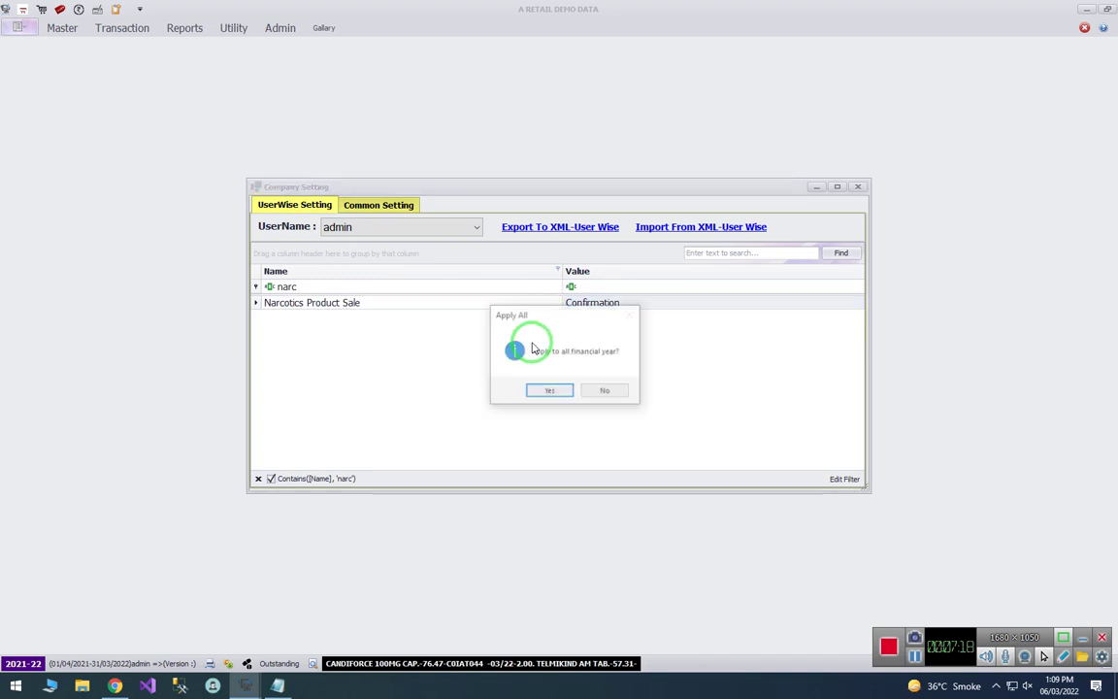
pyautogui.click(554, 394)
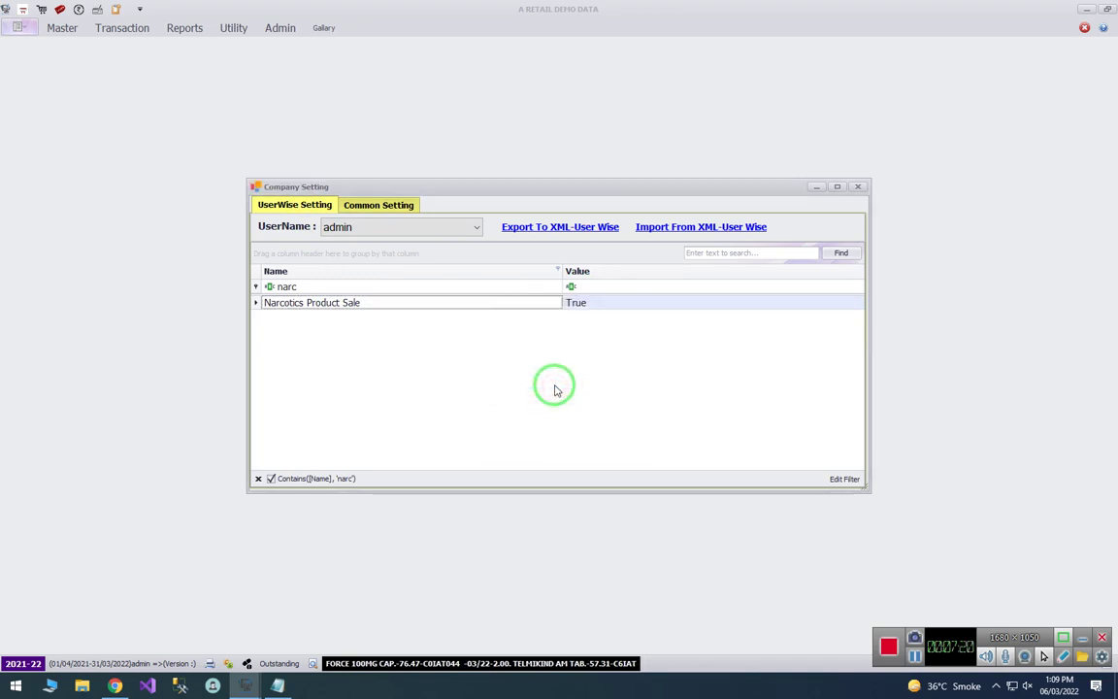
pyautogui.doubleClick(543, 331)
pyautogui.click(545, 389)
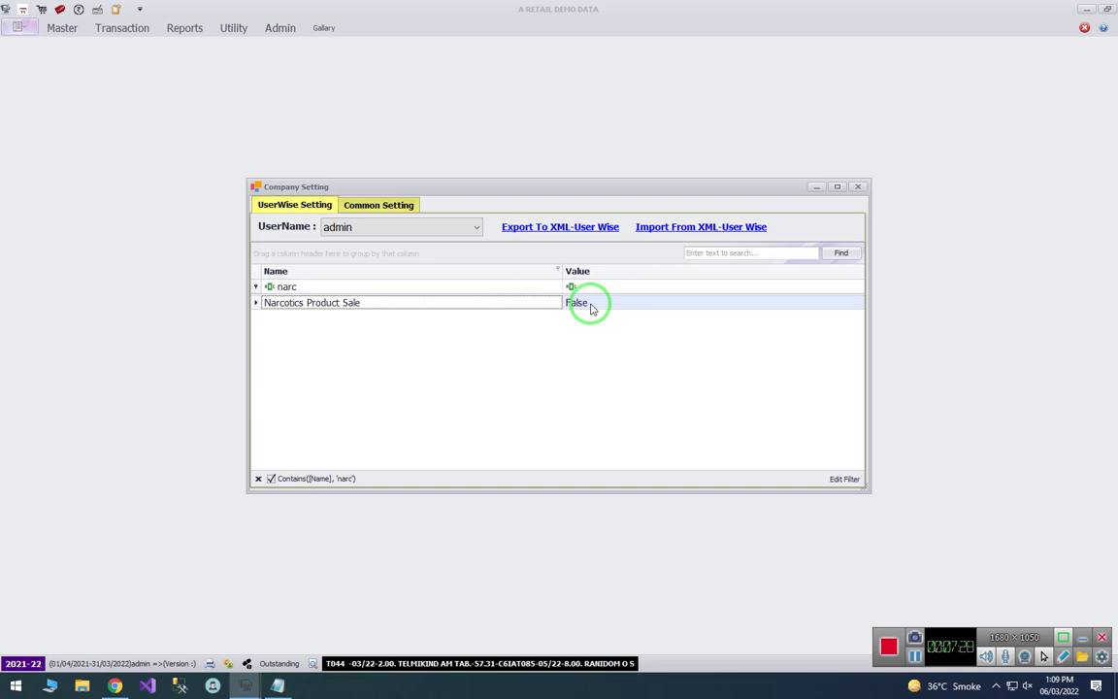
pyautogui.click(367, 226)
pyautogui.click(373, 224)
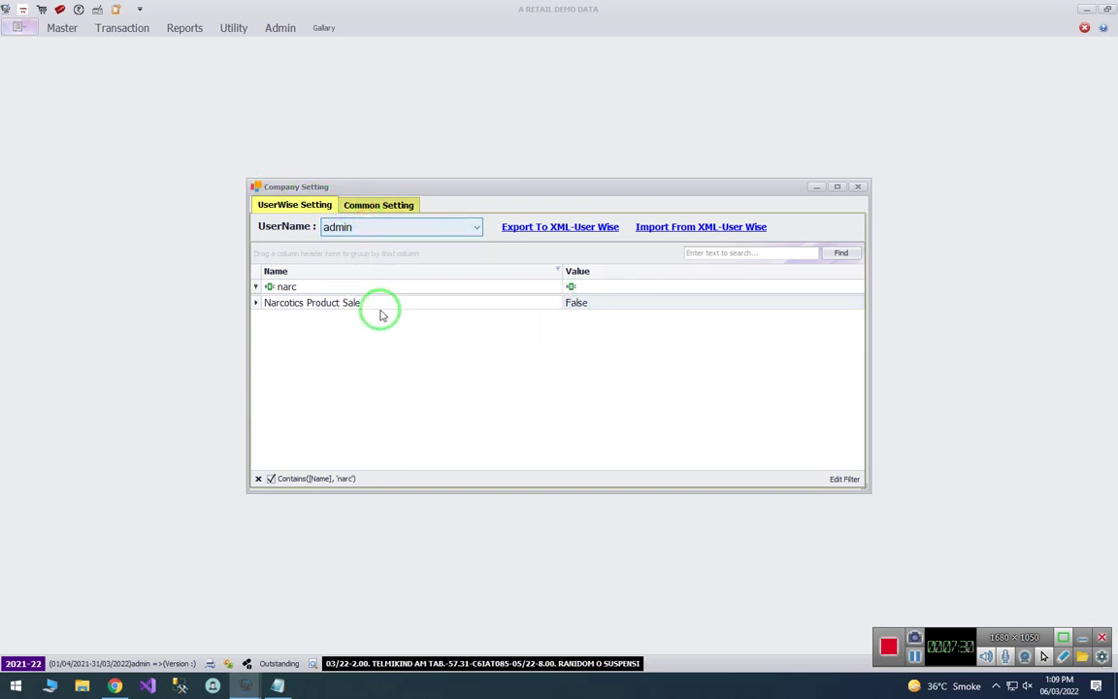
pyautogui.doubleClick(419, 304)
pyautogui.press('Return')
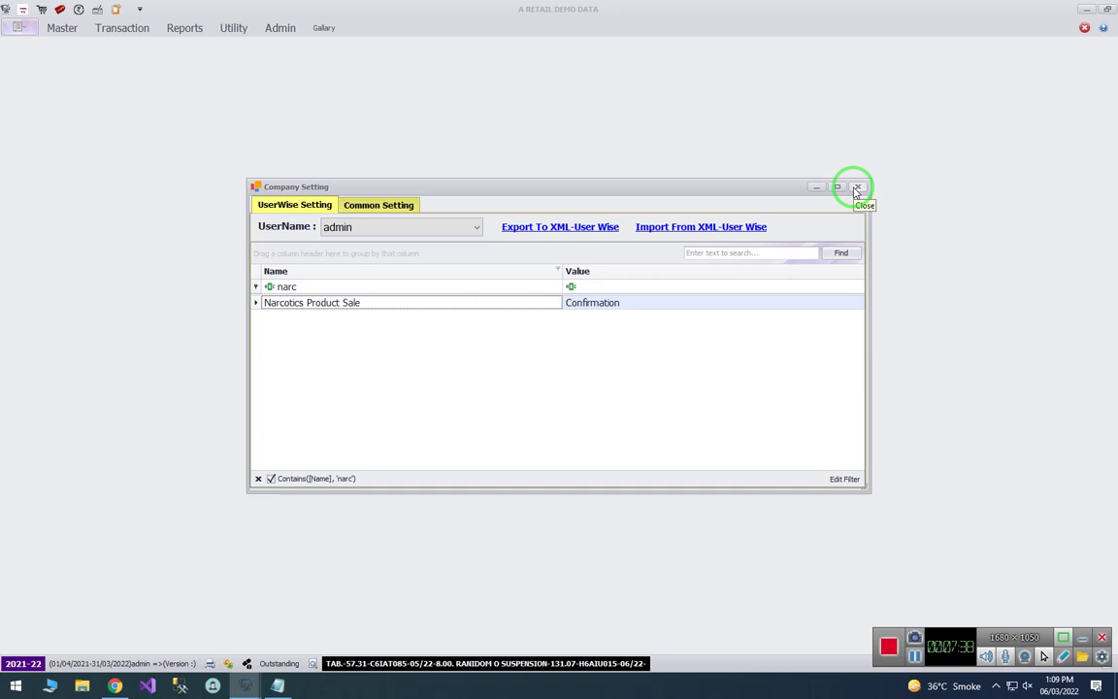
pyautogui.click(857, 188)
# - Start a new sales bill for patient MANOJ and open product search on the first row
pyautogui.click(123, 29)
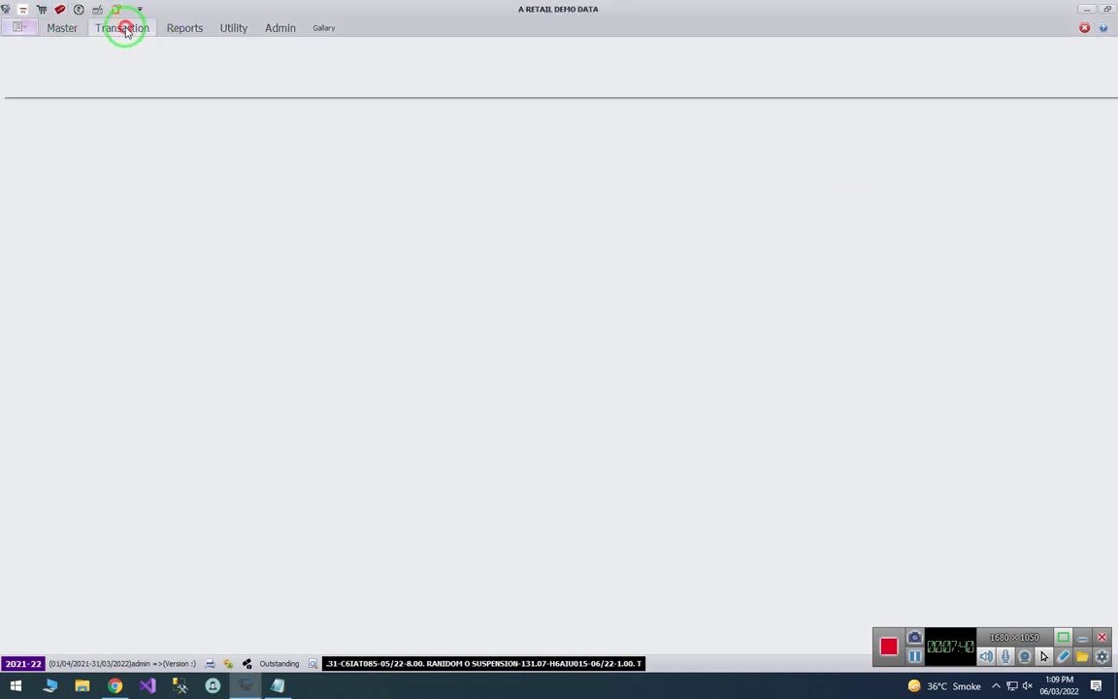
pyautogui.click(12, 72)
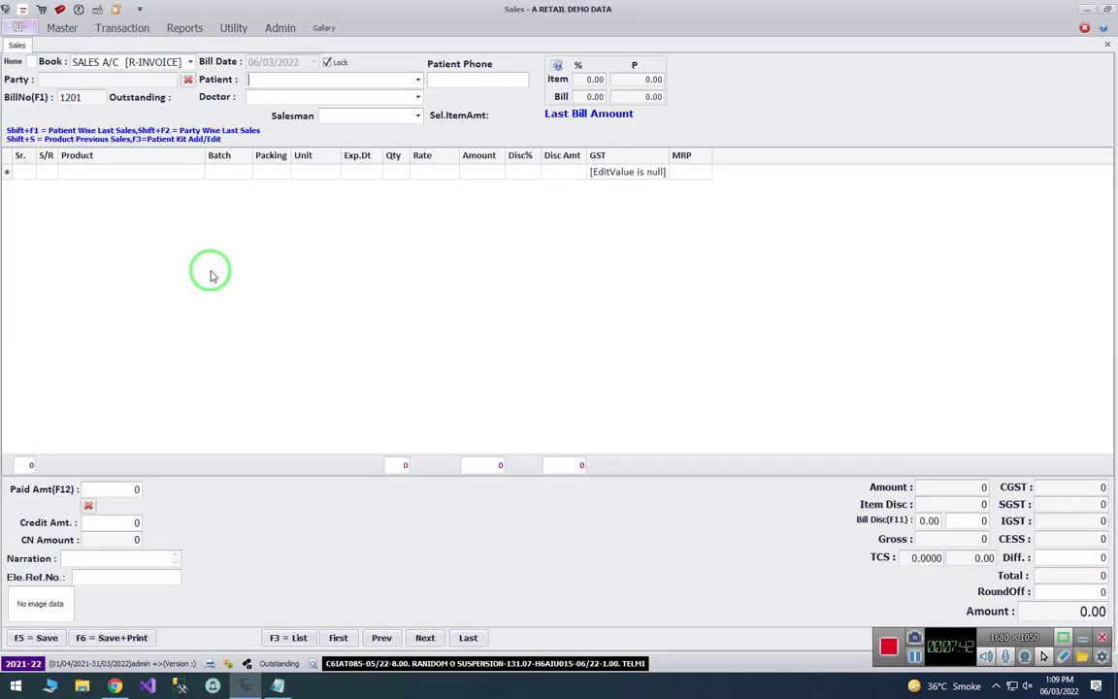
pyautogui.write('MANOJ')
pyautogui.press('Return')
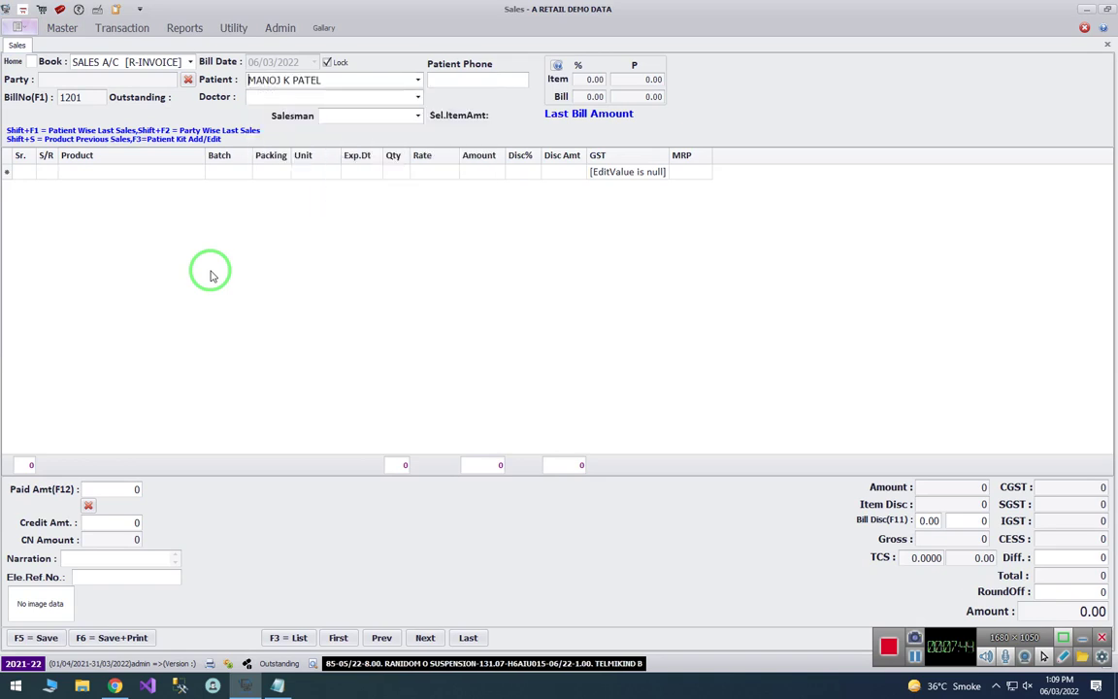
pyautogui.press('Return')
pyautogui.press('Return')
pyautogui.press('Return')
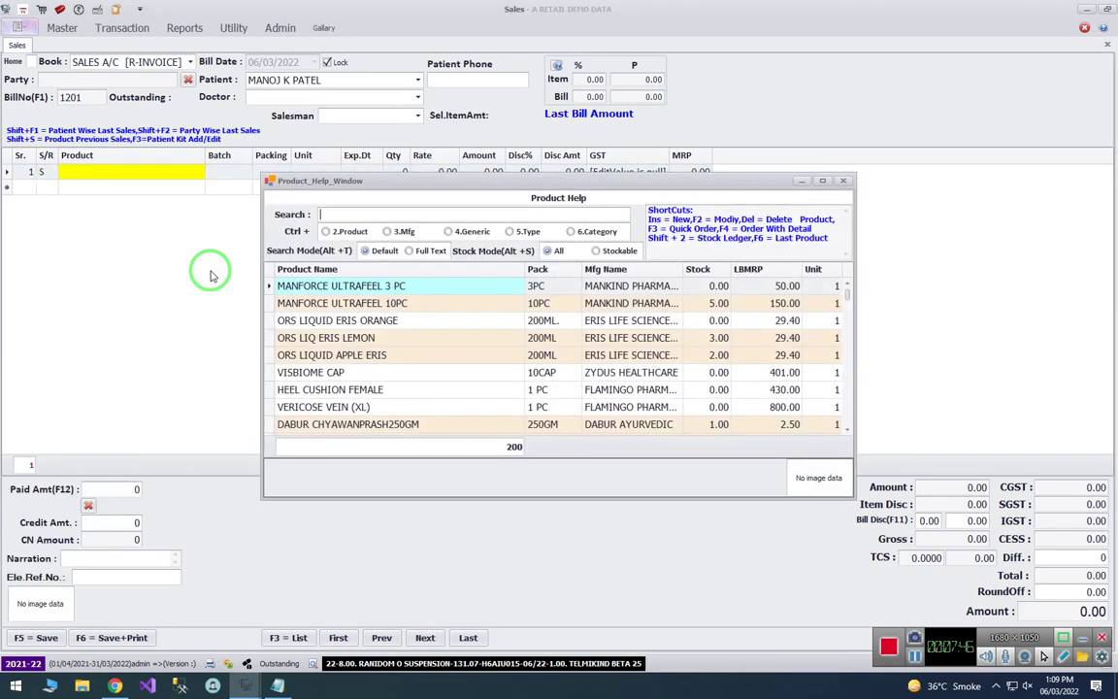
# - Search the product list for 'tramapure' and pick TRAMAPURE-SEMI TAB, triggering the narcotics warning
pyautogui.click(277, 686)
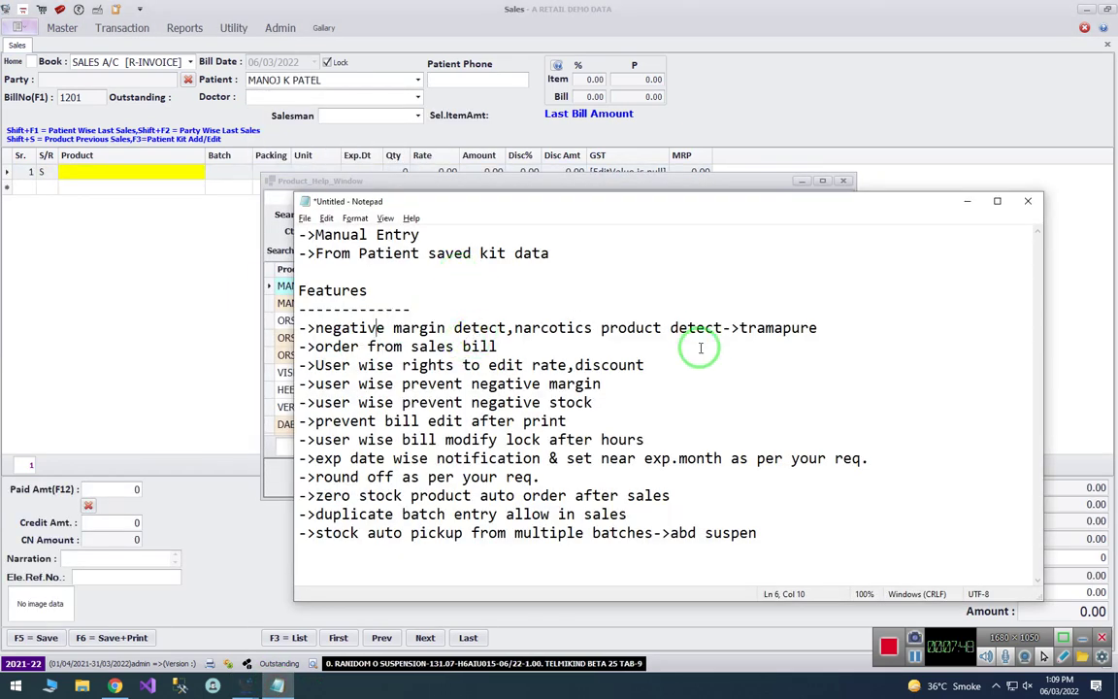
pyautogui.moveTo(740, 328); pyautogui.dragTo(824, 328)
pyautogui.hotkey('ctrl', 'c')
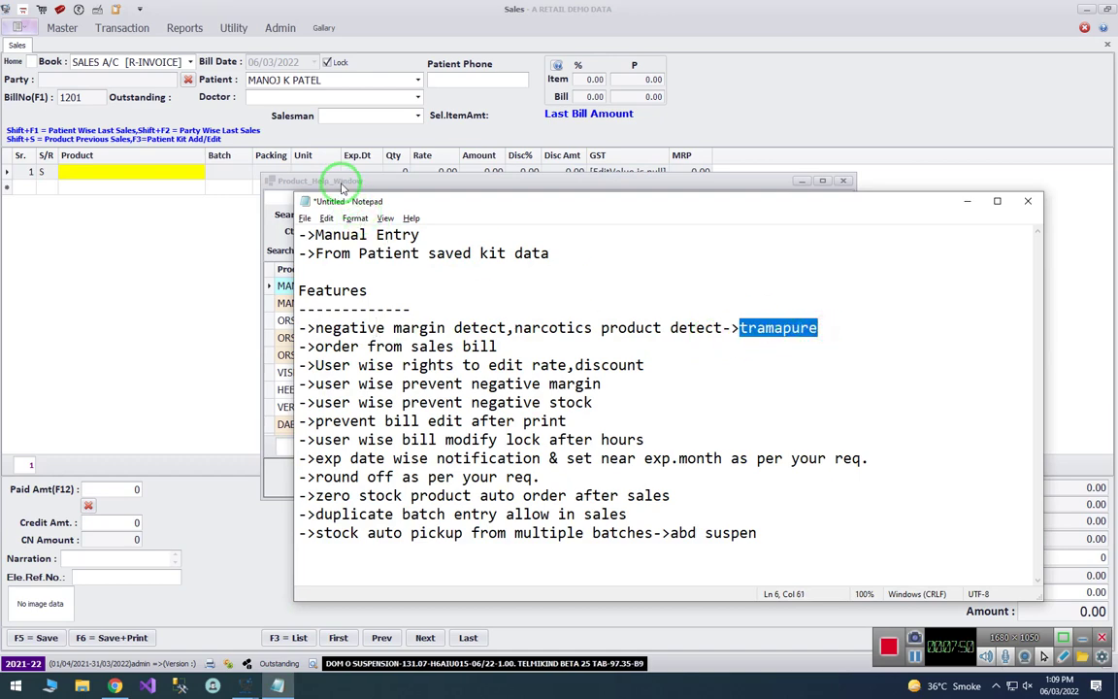
pyautogui.click(341, 181)
pyautogui.hotkey('ctrl', 'v')
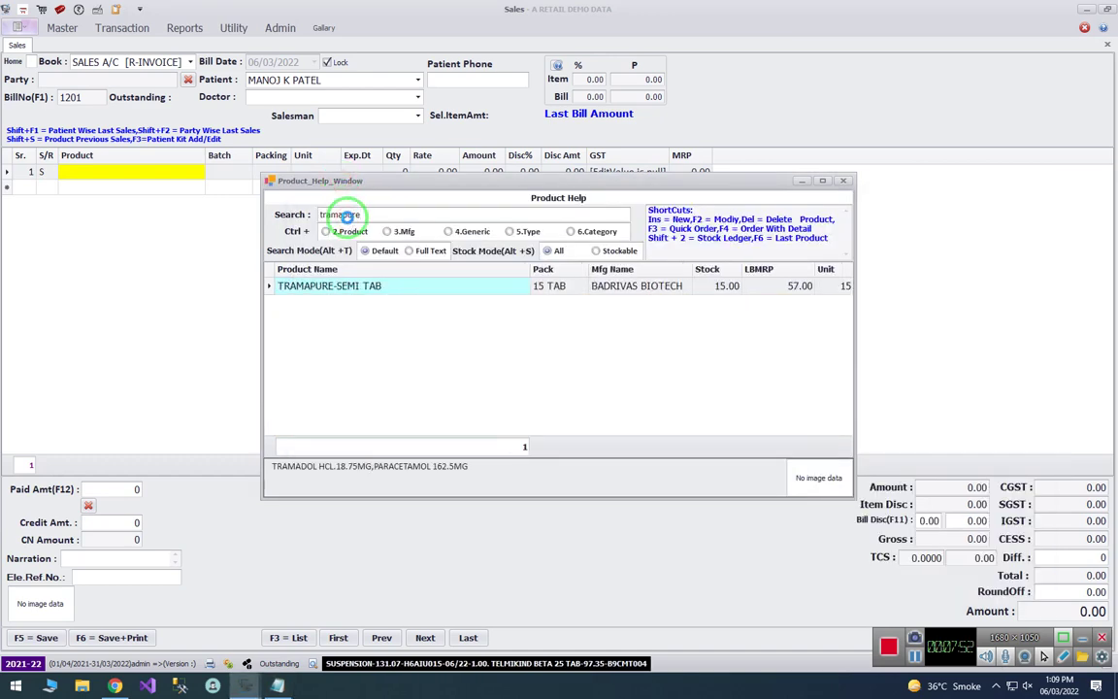
pyautogui.press('Return')
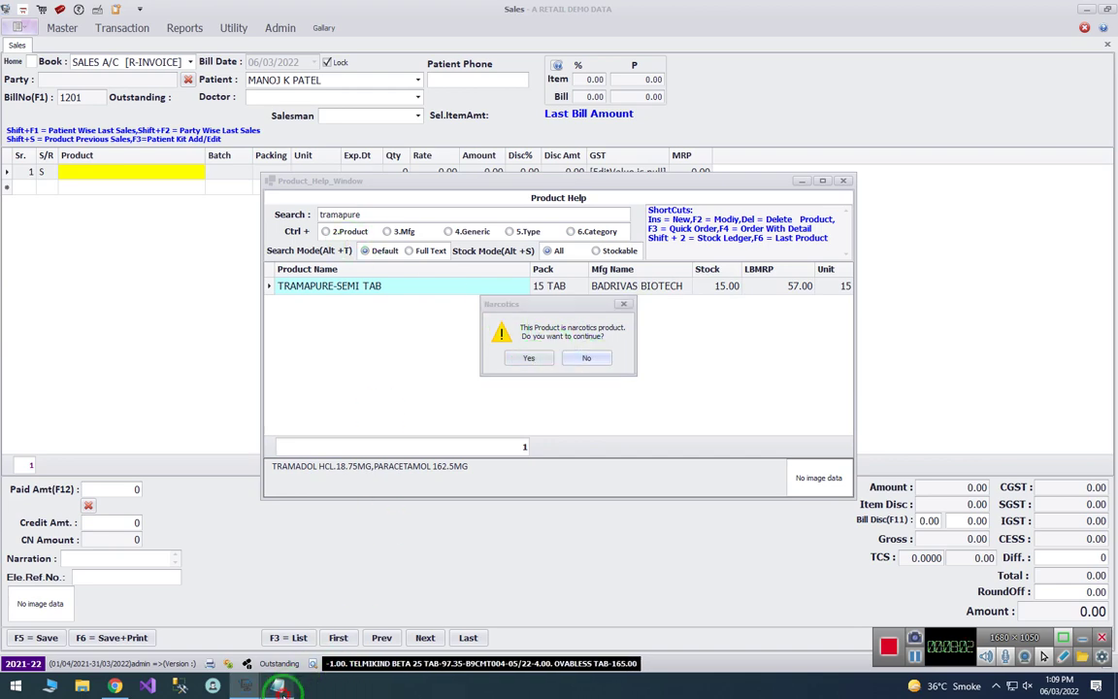
# - Review the narcotics and order-from-sales-bill notes, then decline the prompt and close Product Help
pyautogui.hotkey('alt', 'Tab')
pyautogui.moveTo(534, 327); pyautogui.dragTo(843, 328)
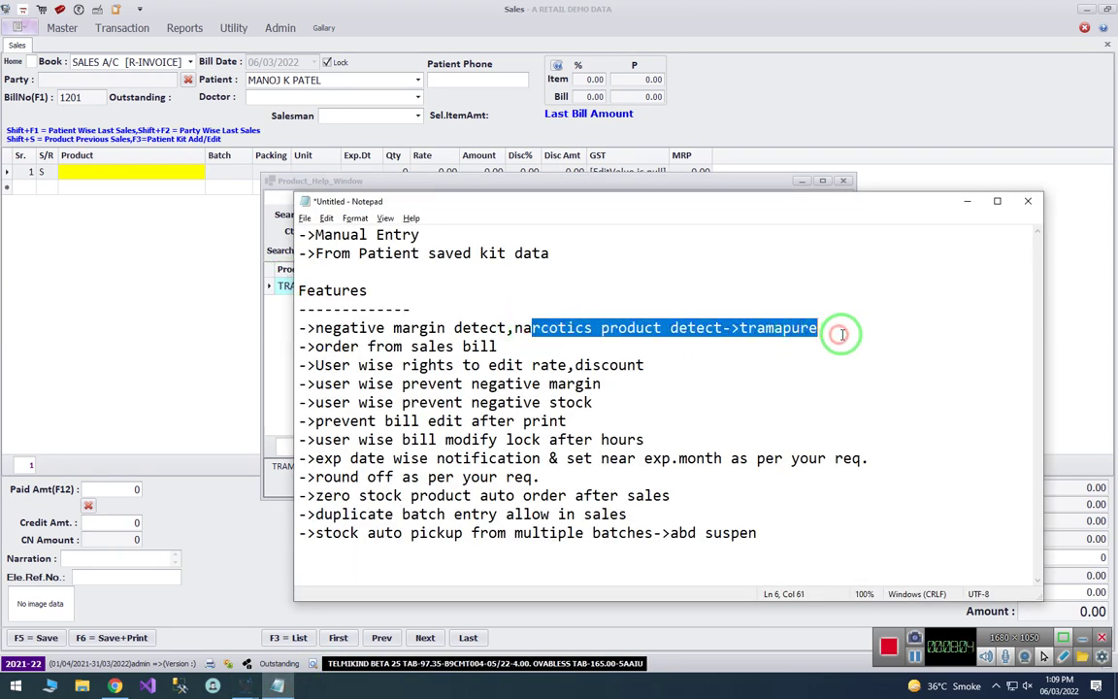
pyautogui.click(823, 327)
pyautogui.click(573, 346)
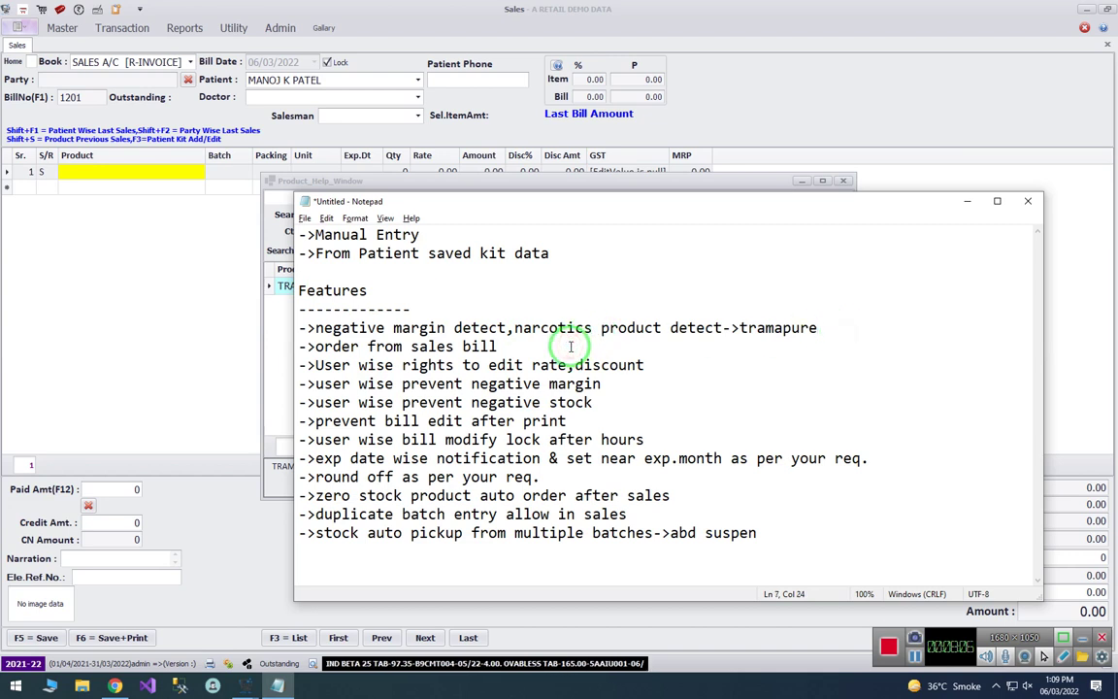
pyautogui.hotkey('shift', 'Home')
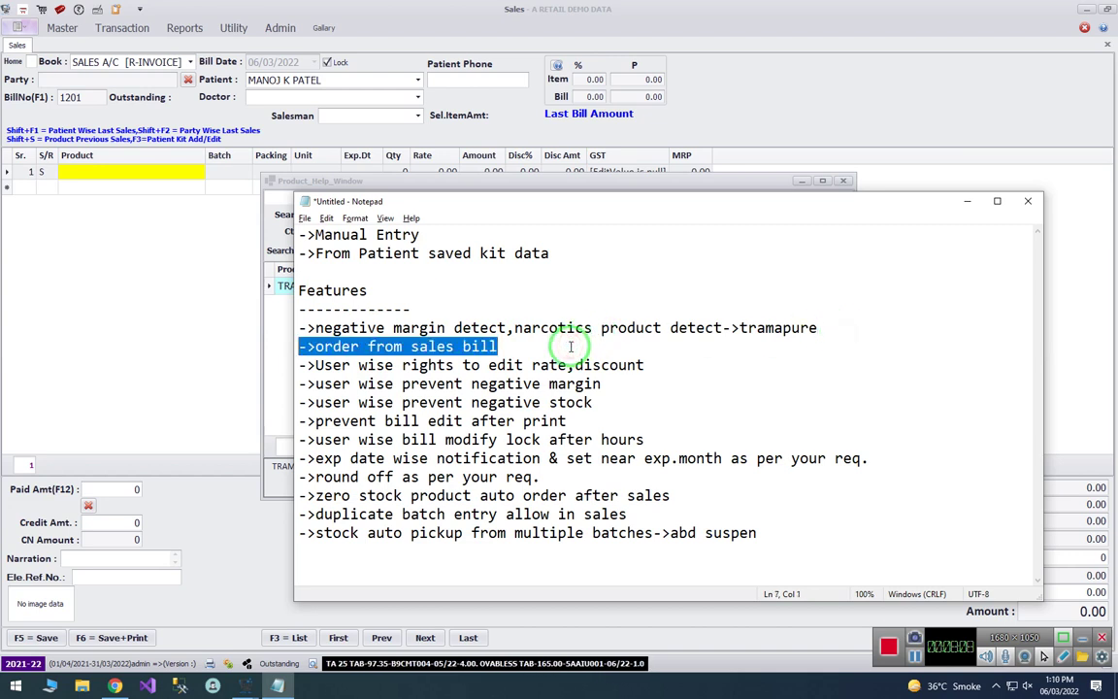
pyautogui.click(571, 347)
pyautogui.hotkey('shift', 'Home')
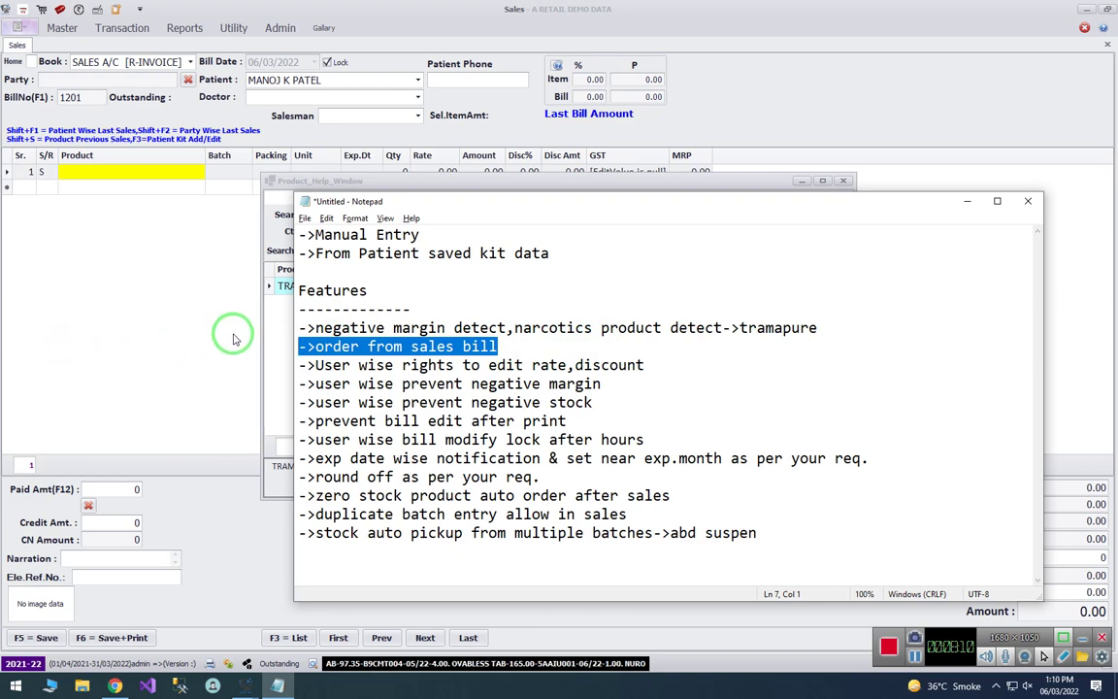
pyautogui.click(275, 324)
pyautogui.click(587, 358)
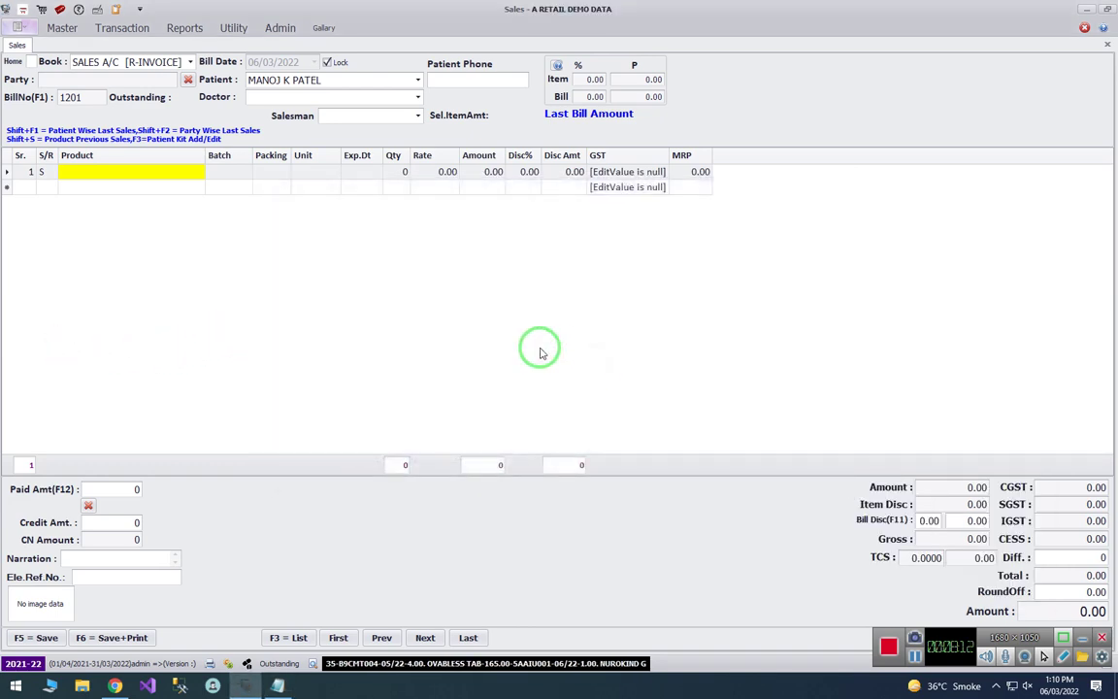
# - Search products for 'aci', select ACIBAN 20 TAB and open its Quick Order form with F3
pyautogui.click(126, 175)
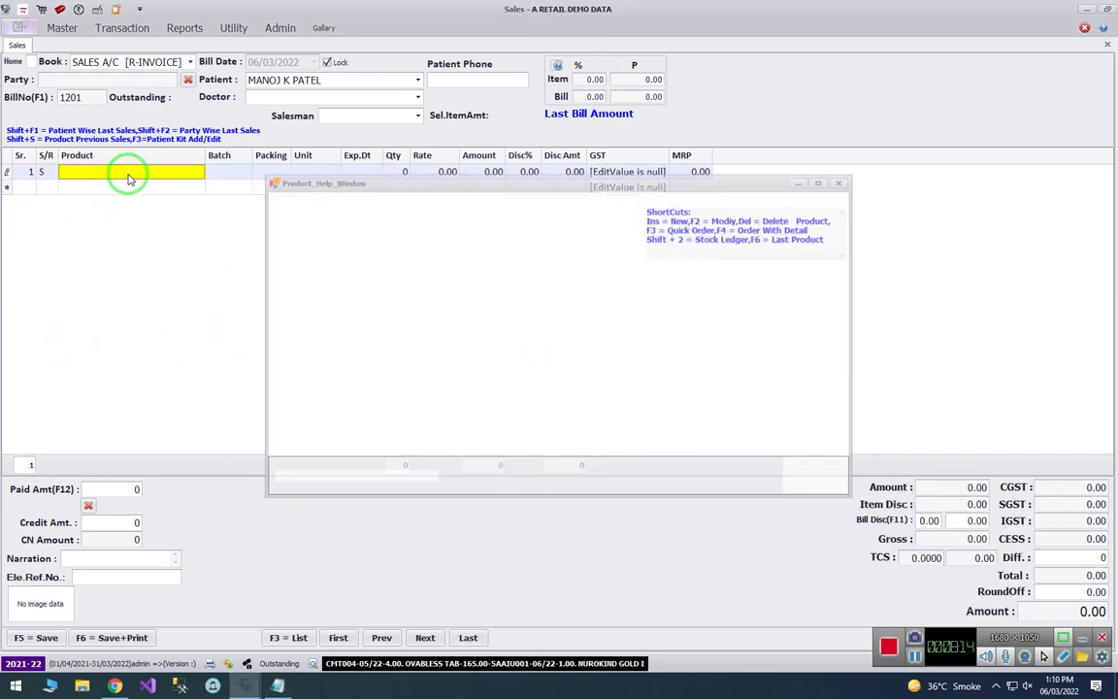
pyautogui.write('aci')
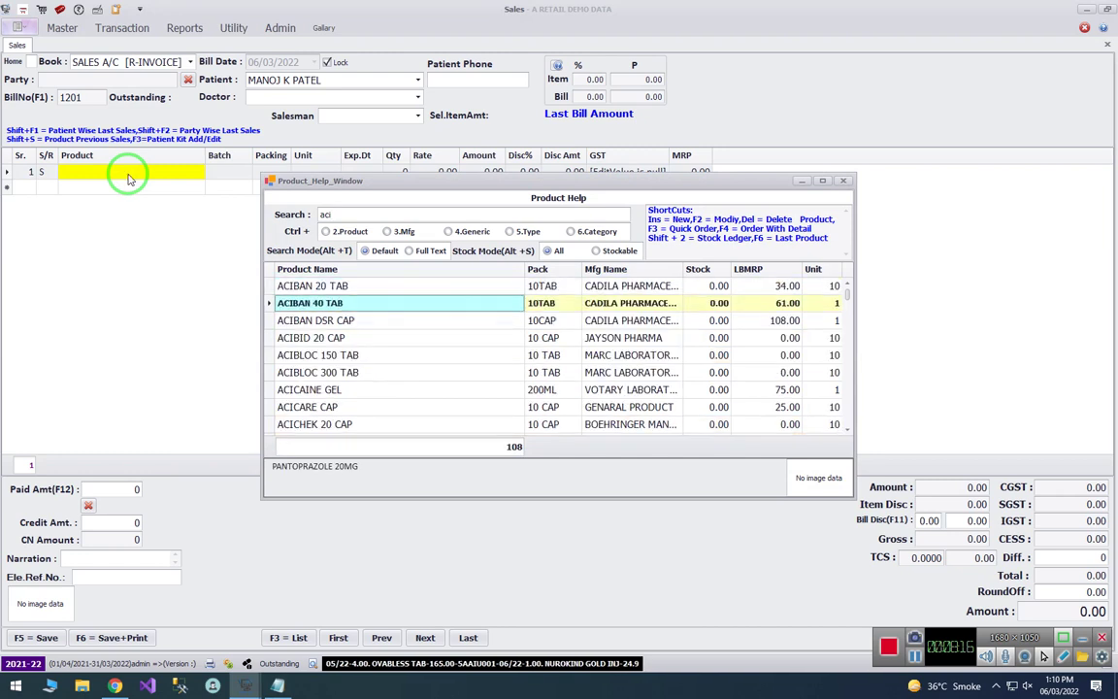
pyautogui.click(710, 287)
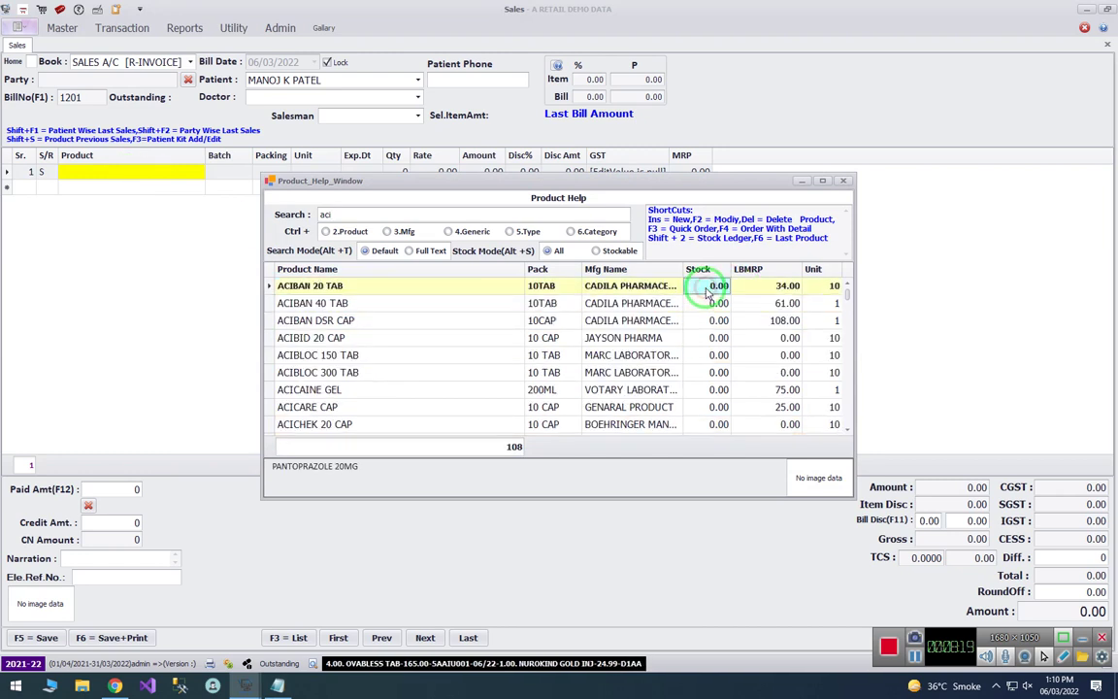
pyautogui.click(488, 290)
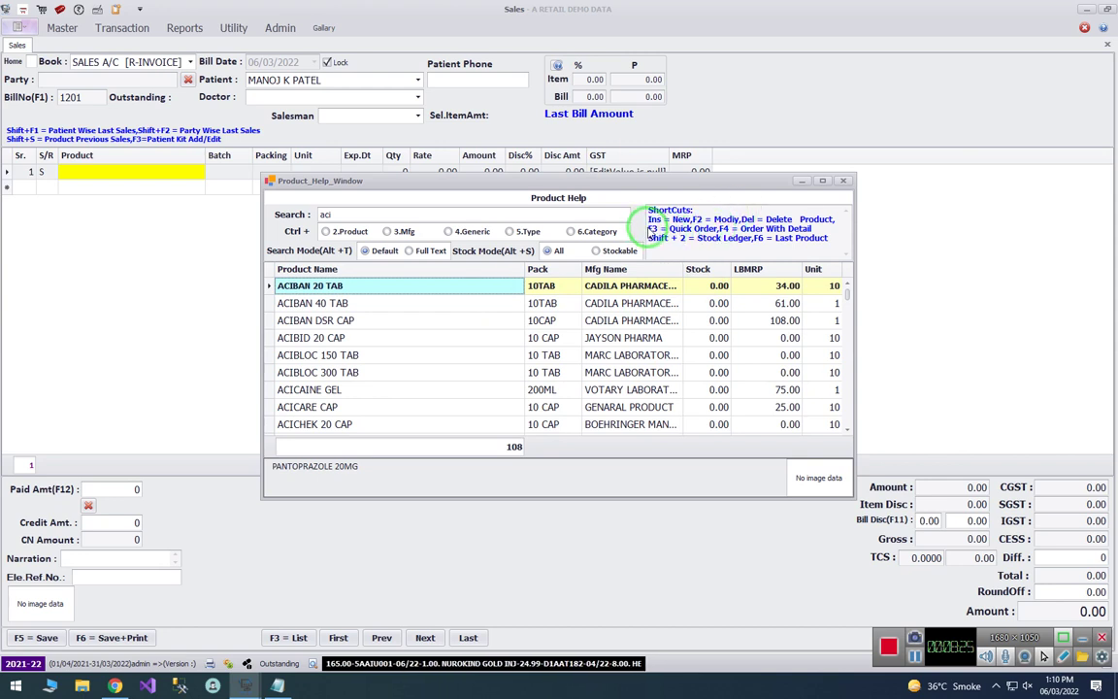
pyautogui.moveTo(650, 229); pyautogui.dragTo(823, 228)
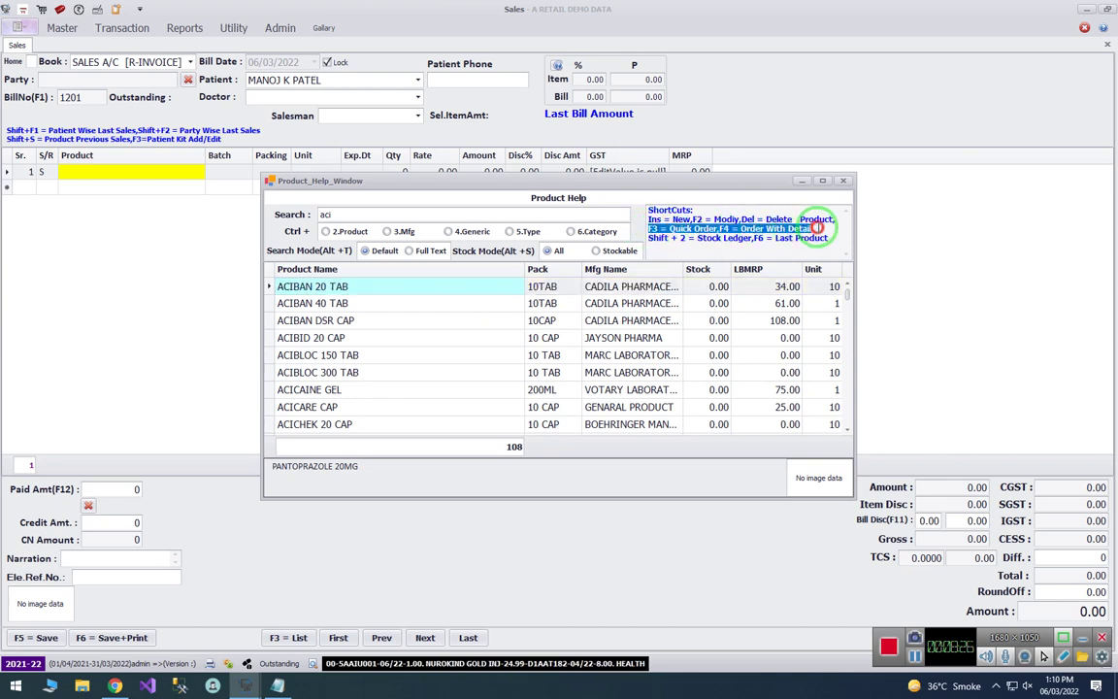
pyautogui.click(456, 288)
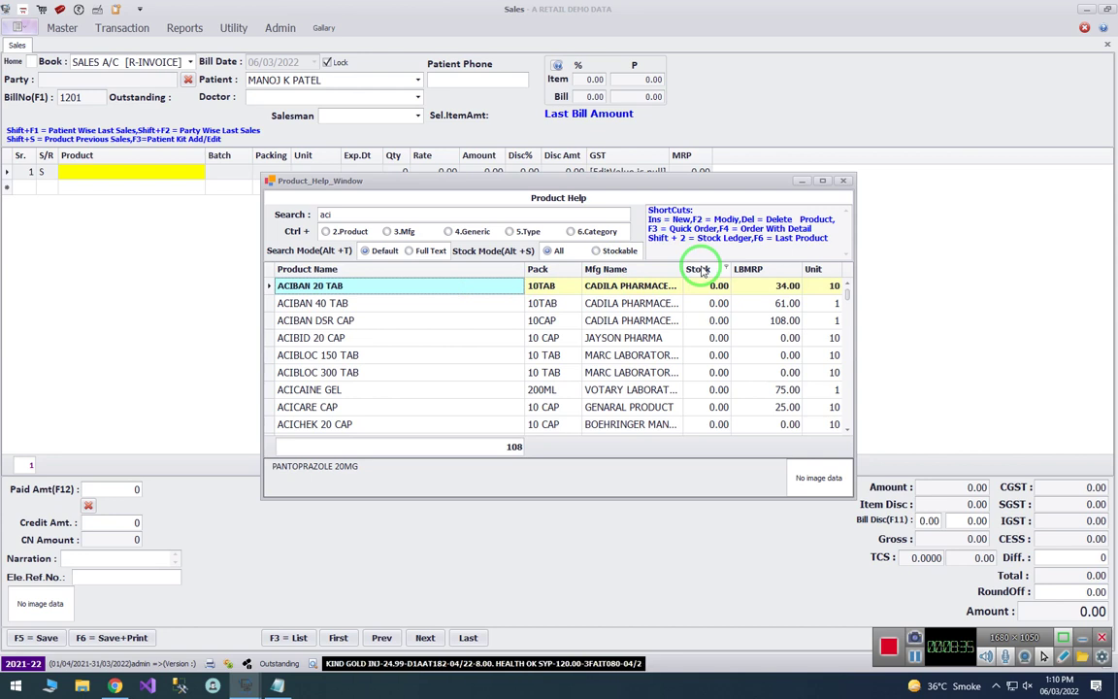
pyautogui.moveTo(724, 220); pyautogui.dragTo(796, 229)
pyautogui.click(481, 286)
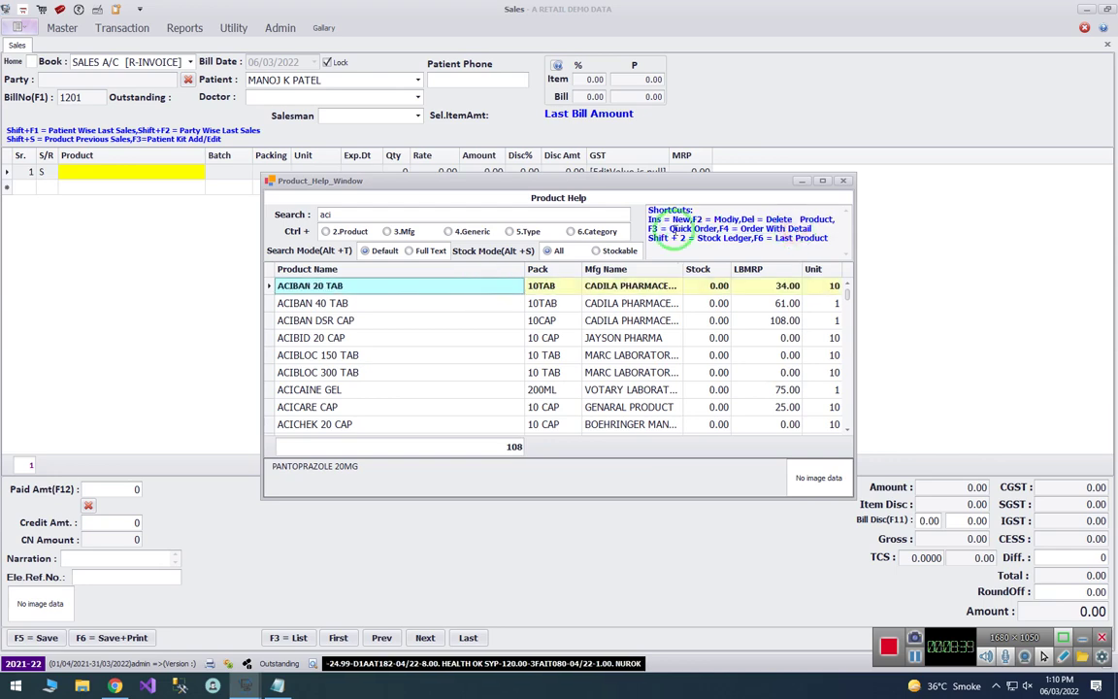
pyautogui.click(464, 288)
pyautogui.press('F3')
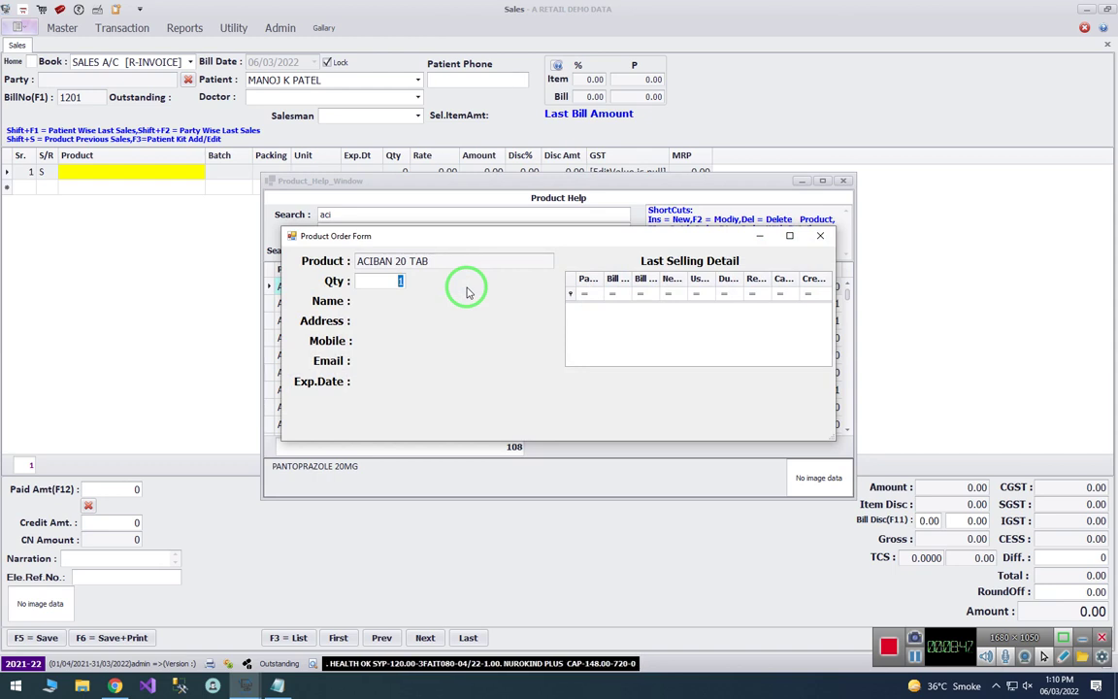
# - Save a 2-unit order of ACIBAN 20 TAB, clear the list filter and move to ACIBAN 40 TAB
pyautogui.write('2')
pyautogui.press('Return')
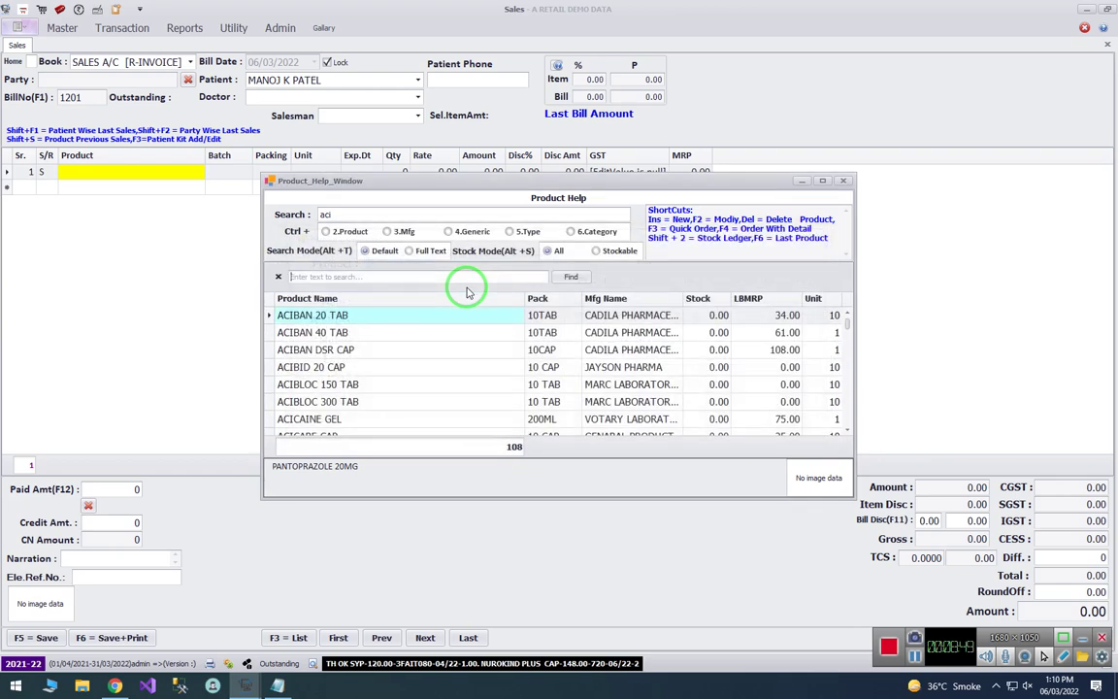
pyautogui.click(277, 278)
pyautogui.click(378, 320)
pyautogui.press('Up')
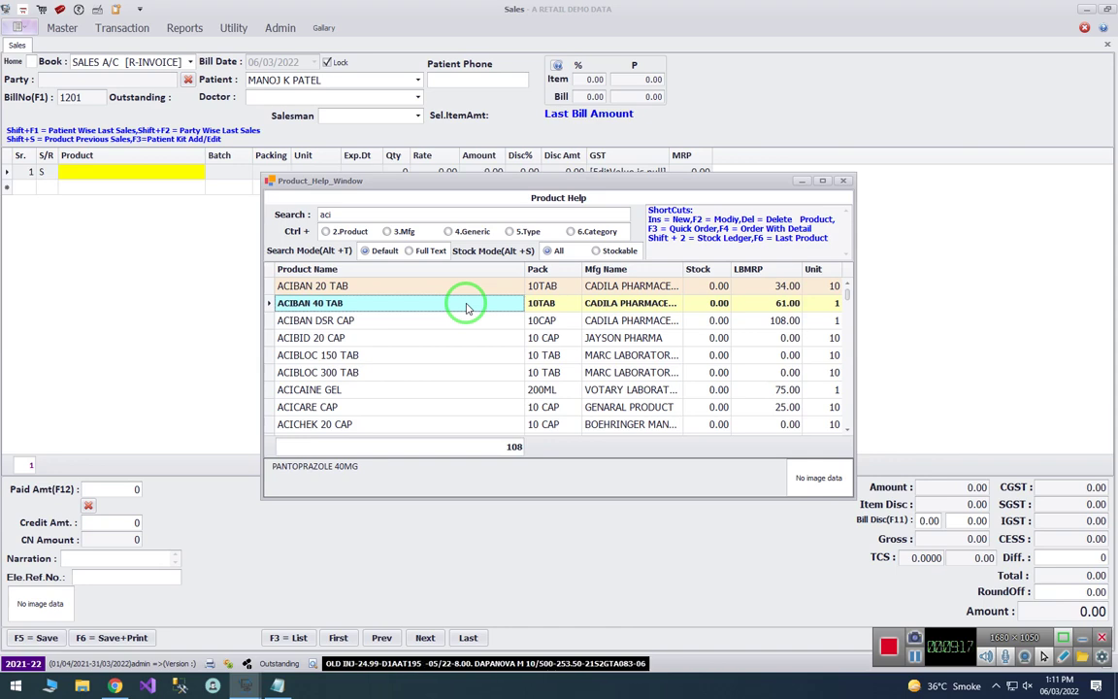
# - Save a 2-unit ACIBAN 40 TAB order with the customer's name and mobile number
pyautogui.press('F4')
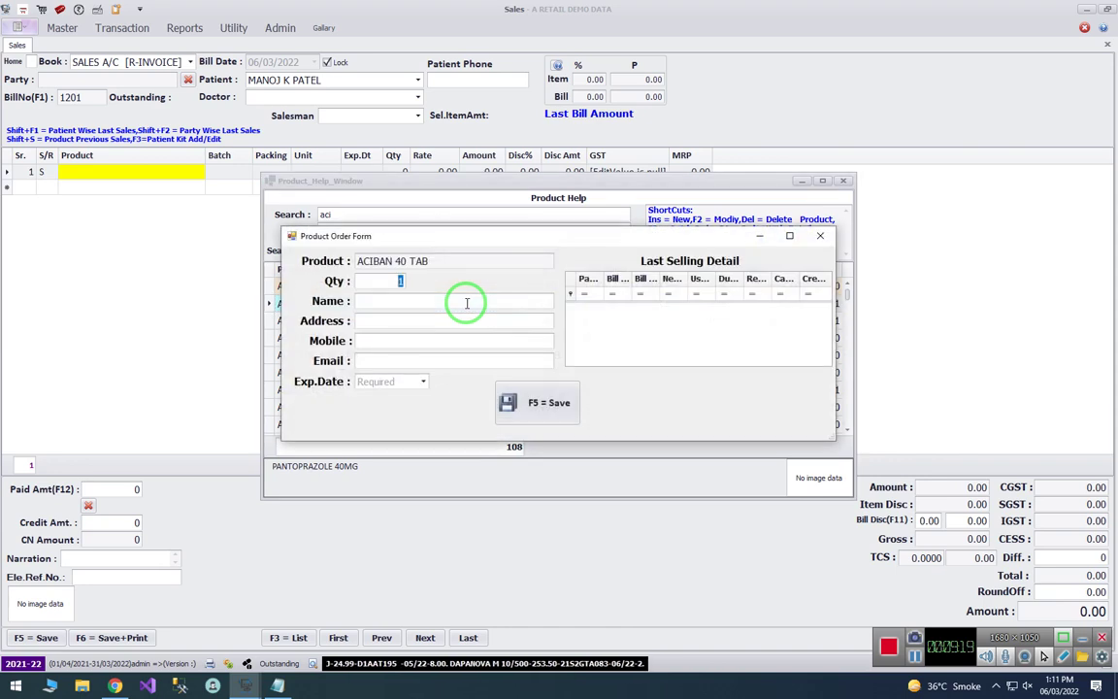
pyautogui.write('2')
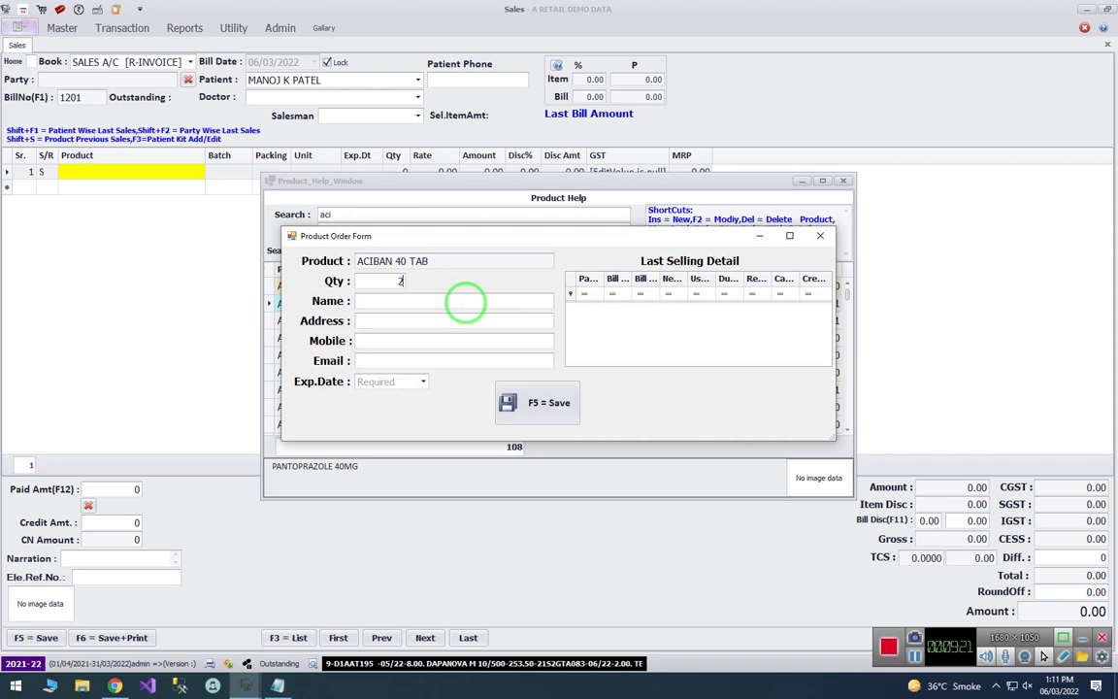
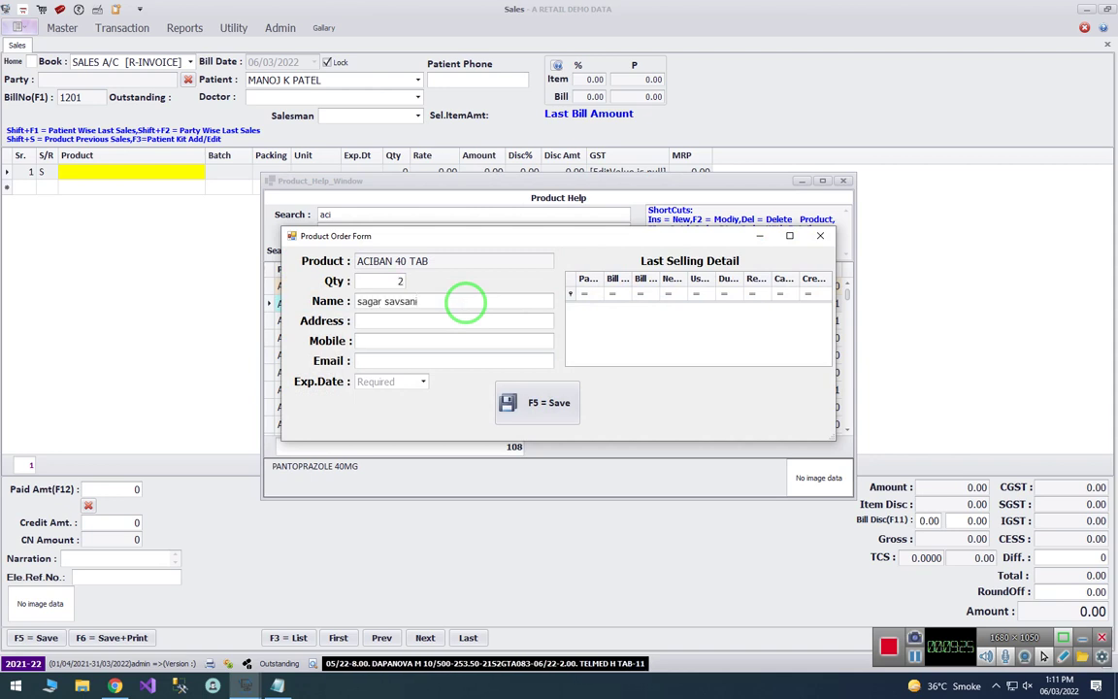
pyautogui.press('Return')
pyautogui.press('Return')
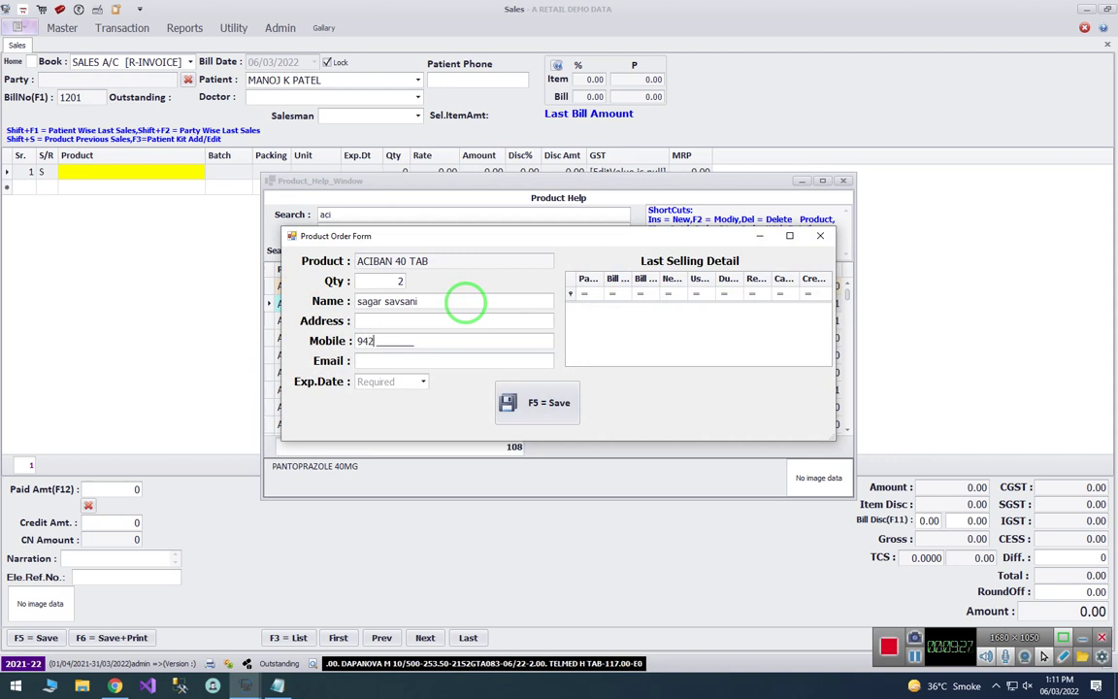
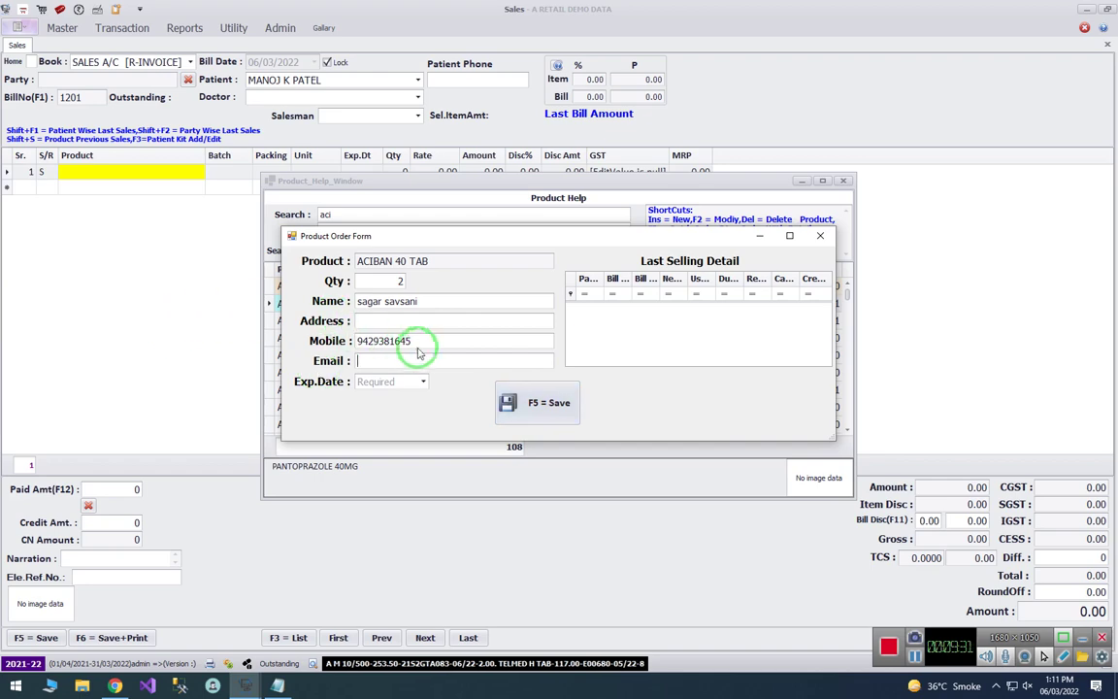
pyautogui.moveTo(419, 344); pyautogui.dragTo(169, 335)
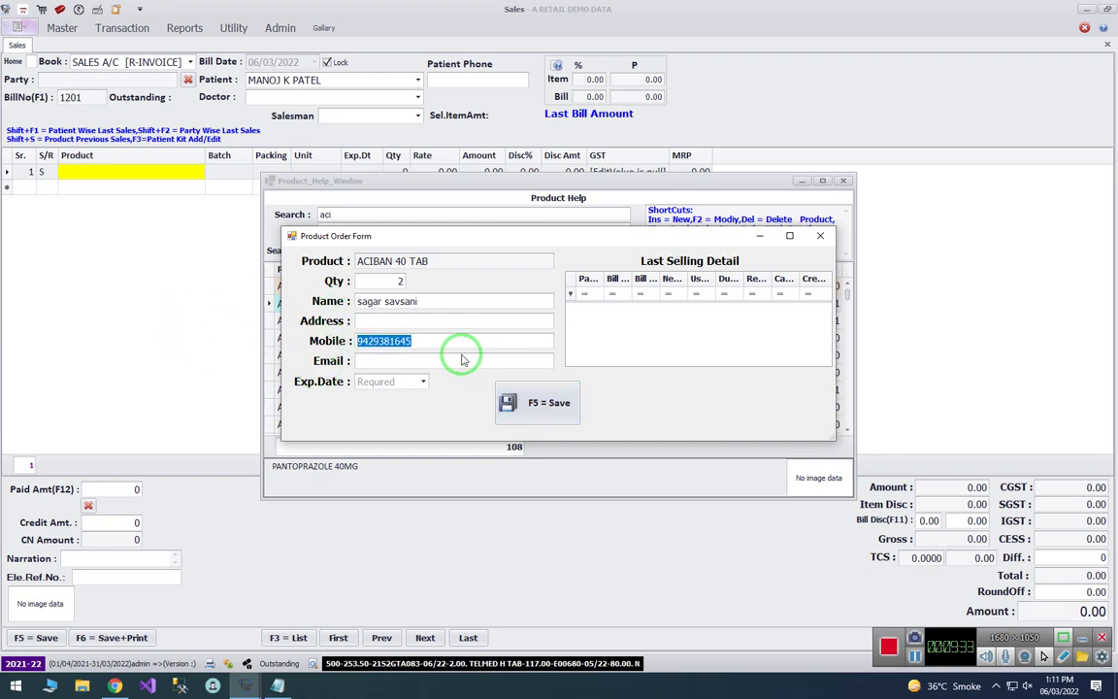
pyautogui.click(411, 359)
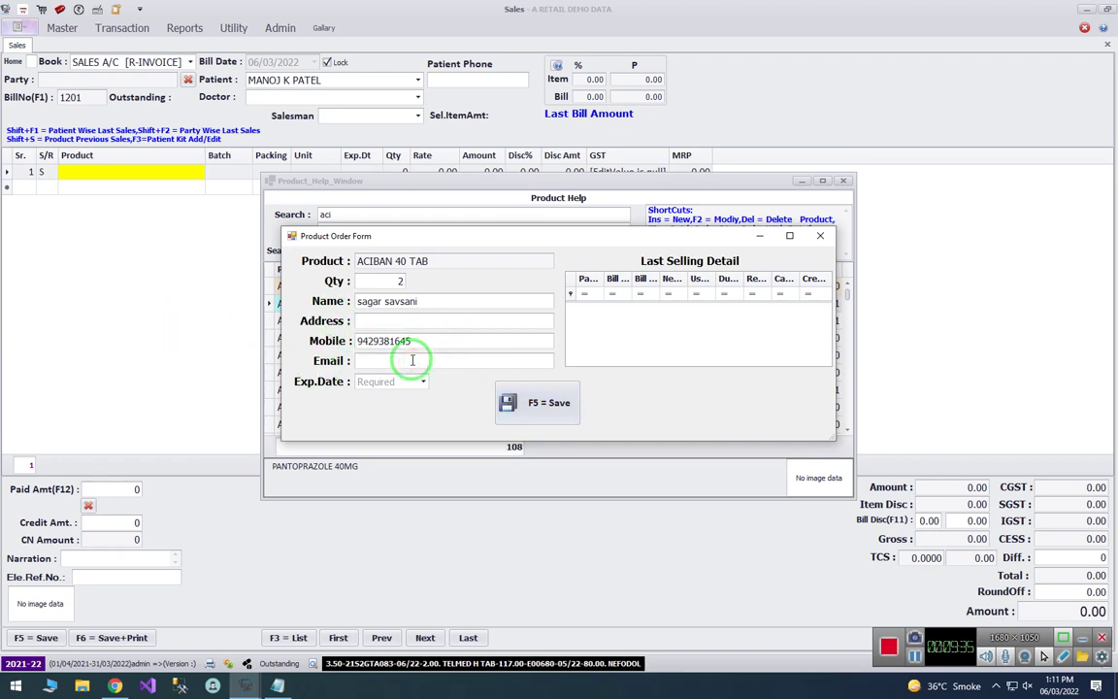
pyautogui.click(549, 402)
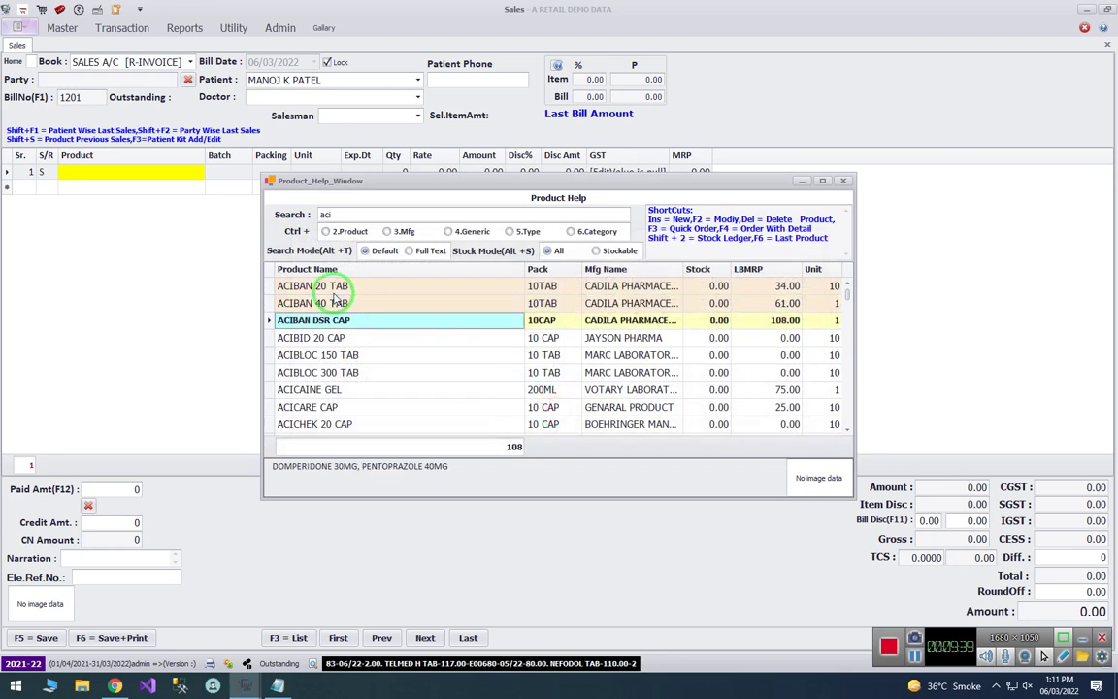
pyautogui.click(333, 301)
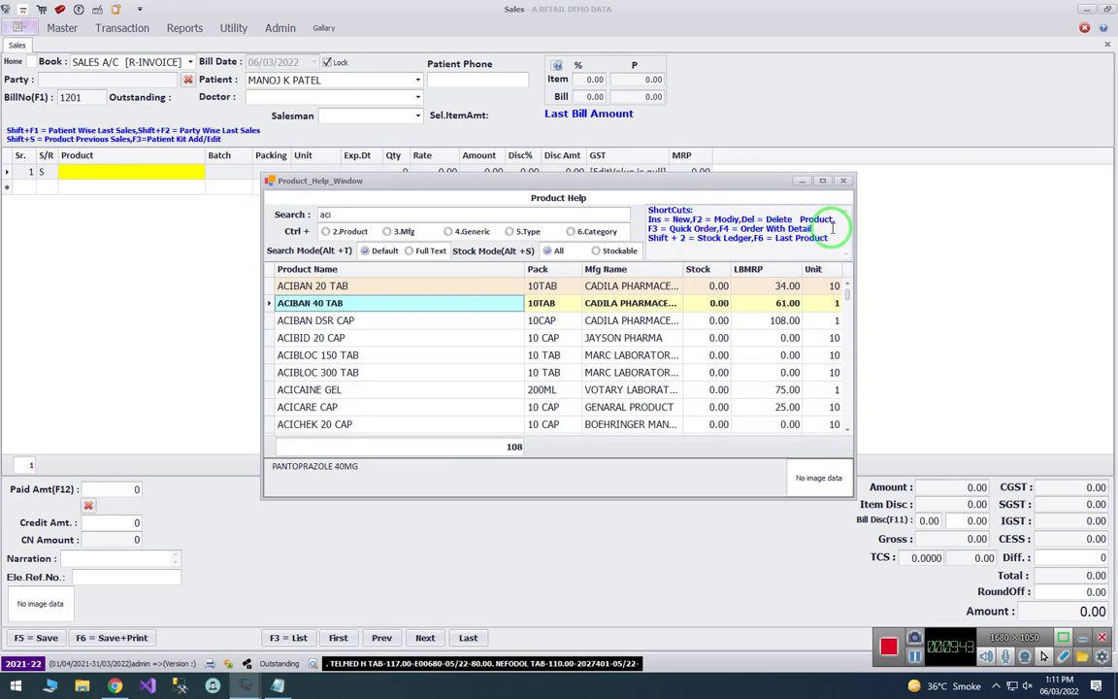
pyautogui.moveTo(837, 228); pyautogui.dragTo(591, 230)
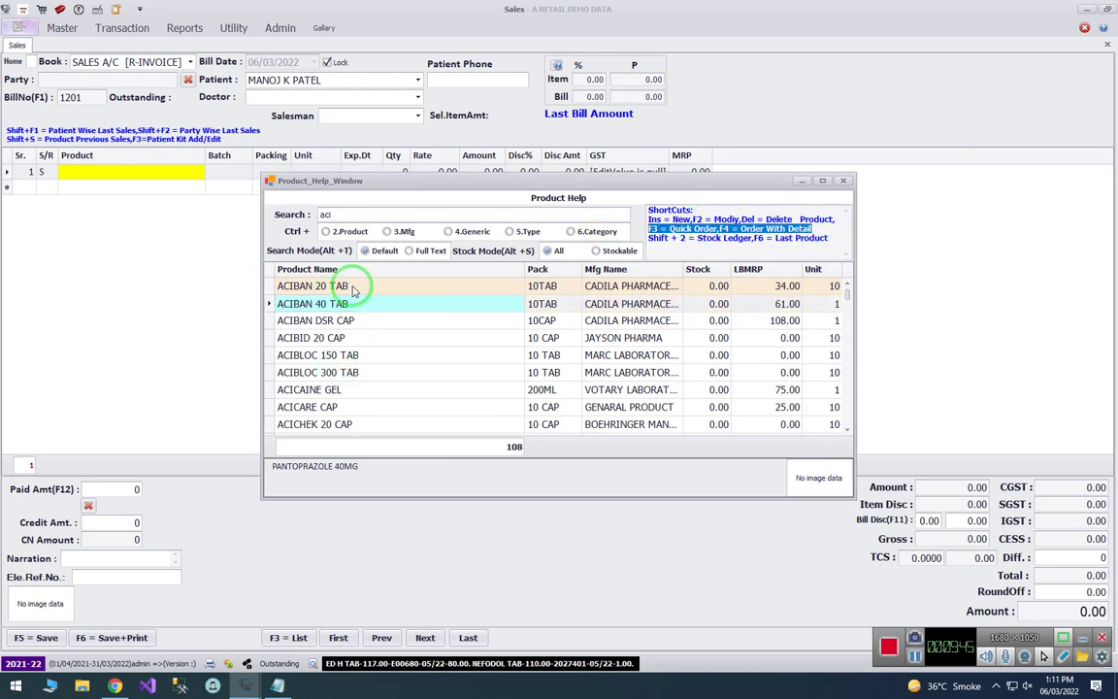
# - Highlight the user-wise rate/discount rights, negative margin and negative stock feature lines in Notepad
pyautogui.click(276, 687)
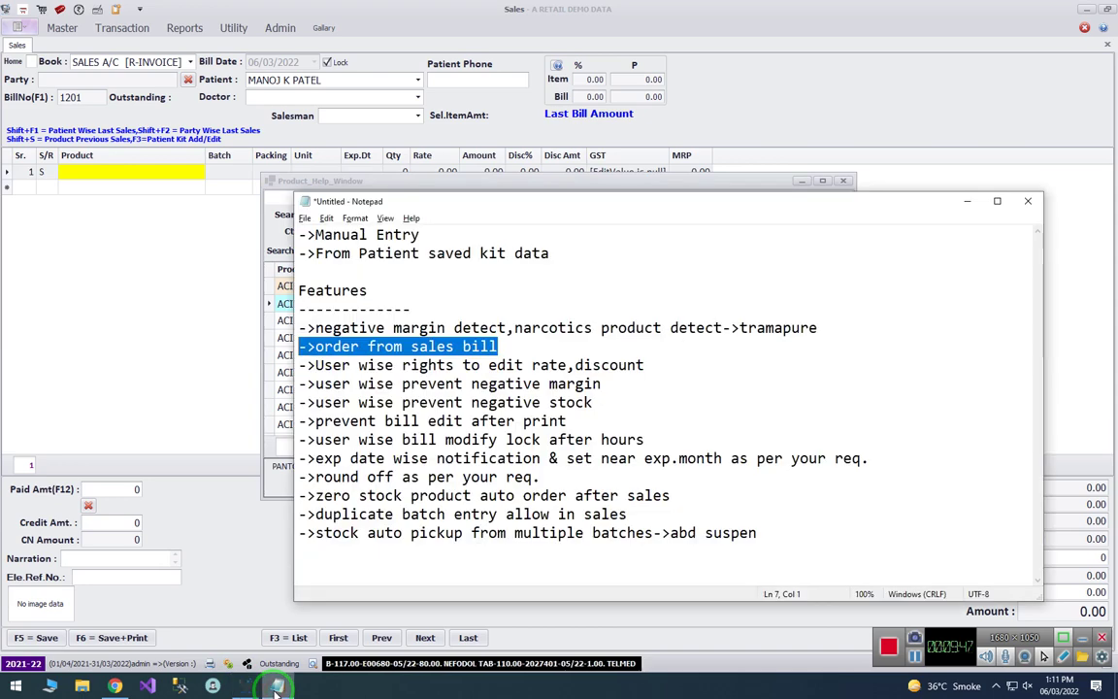
pyautogui.moveTo(316, 365); pyautogui.dragTo(655, 357)
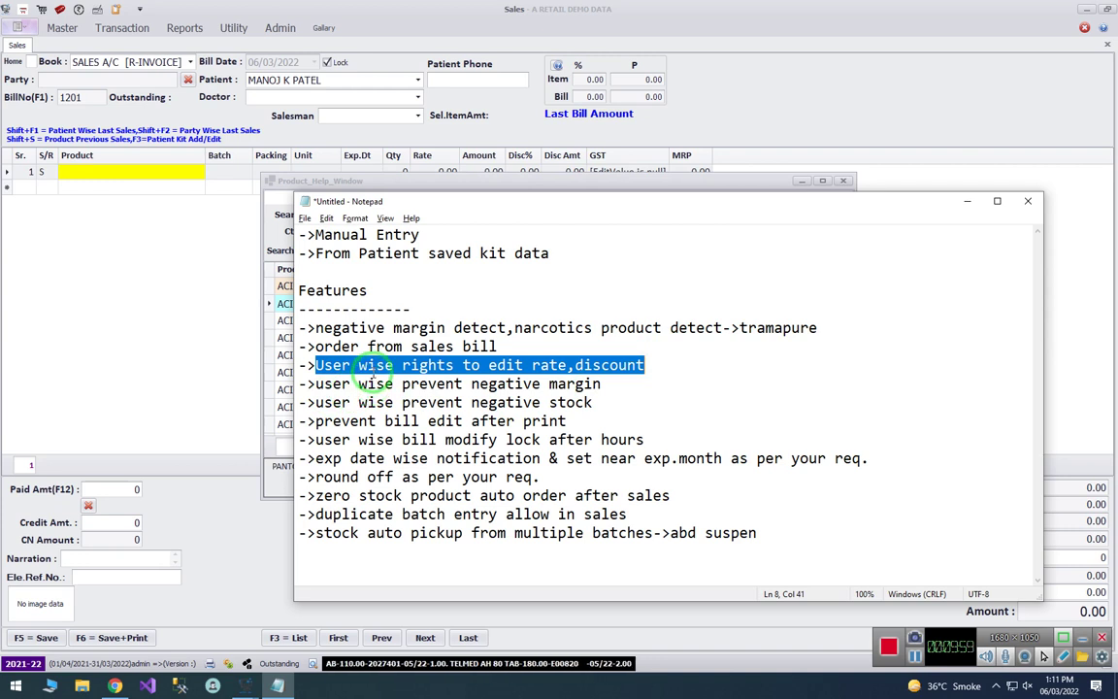
pyautogui.moveTo(316, 385); pyautogui.dragTo(616, 384)
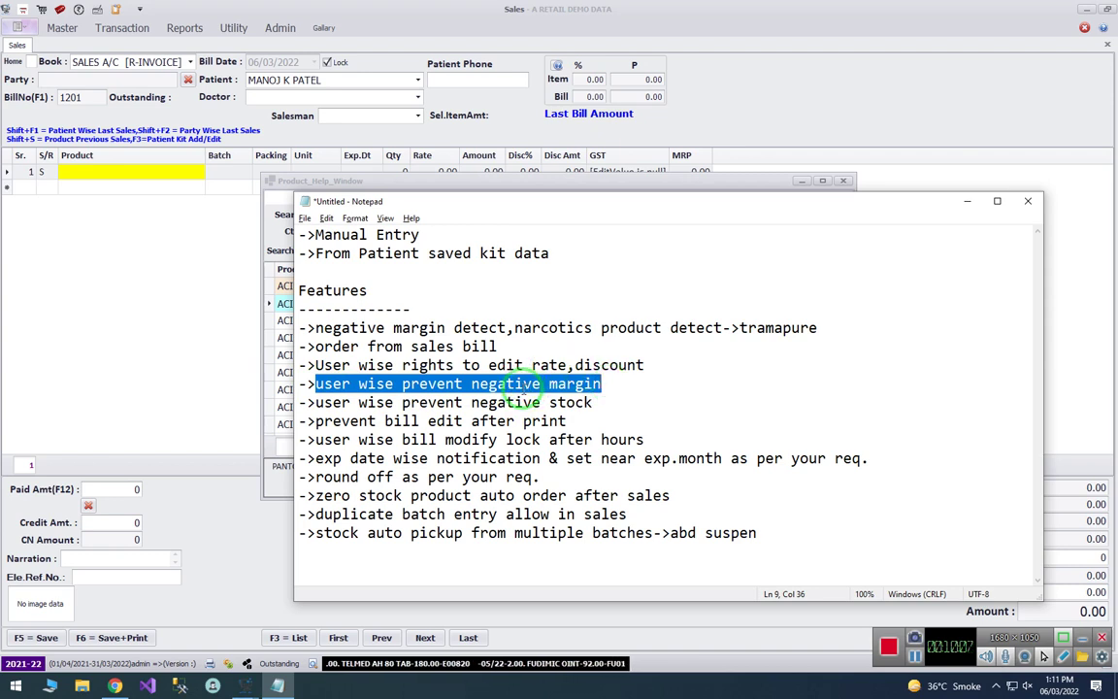
pyautogui.moveTo(315, 402); pyautogui.dragTo(613, 406)
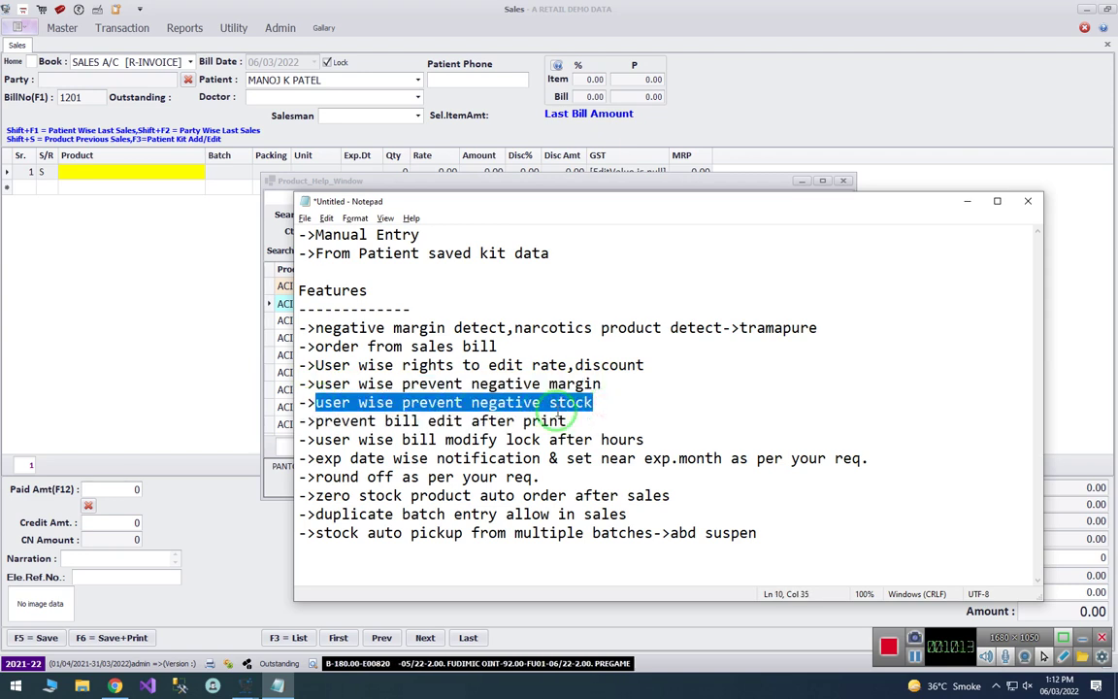
# - Highlight the prevent-bill-edit-after-print and user-wise bill modify lock lines, ending at line 12
pyautogui.click(315, 420)
pyautogui.keyDown('shift'); pyautogui.click(591, 424); pyautogui.keyUp('shift')
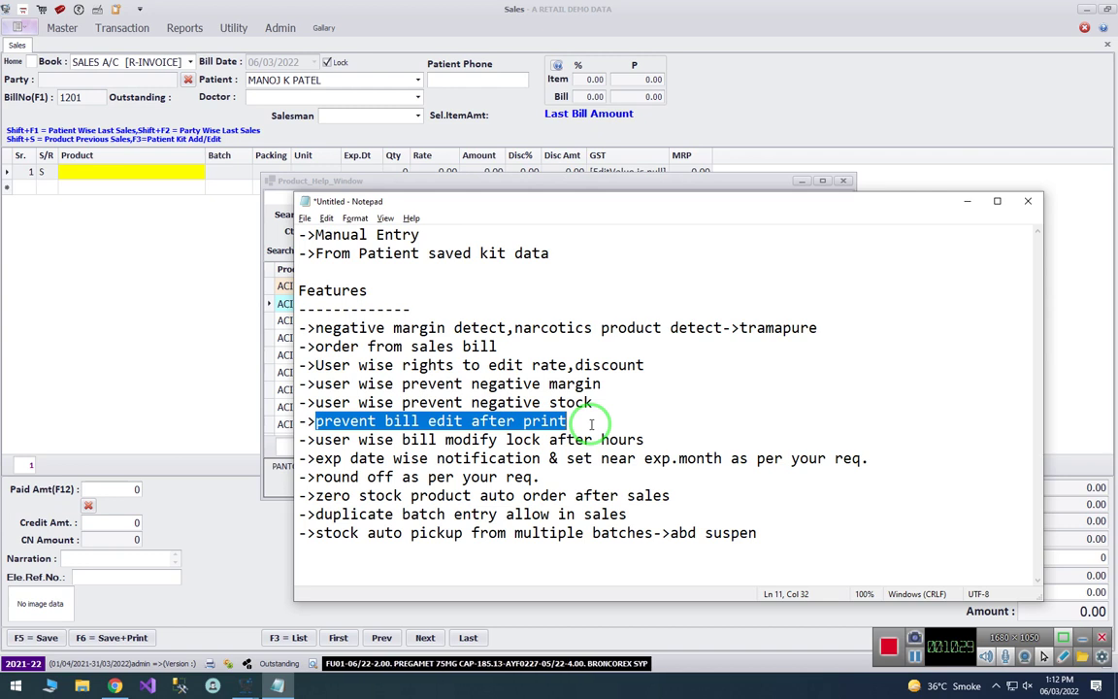
pyautogui.press('Down')
pyautogui.press('Home')
pyautogui.press('Right')
pyautogui.press('Right')
pyautogui.hotkey('shift', 'End')
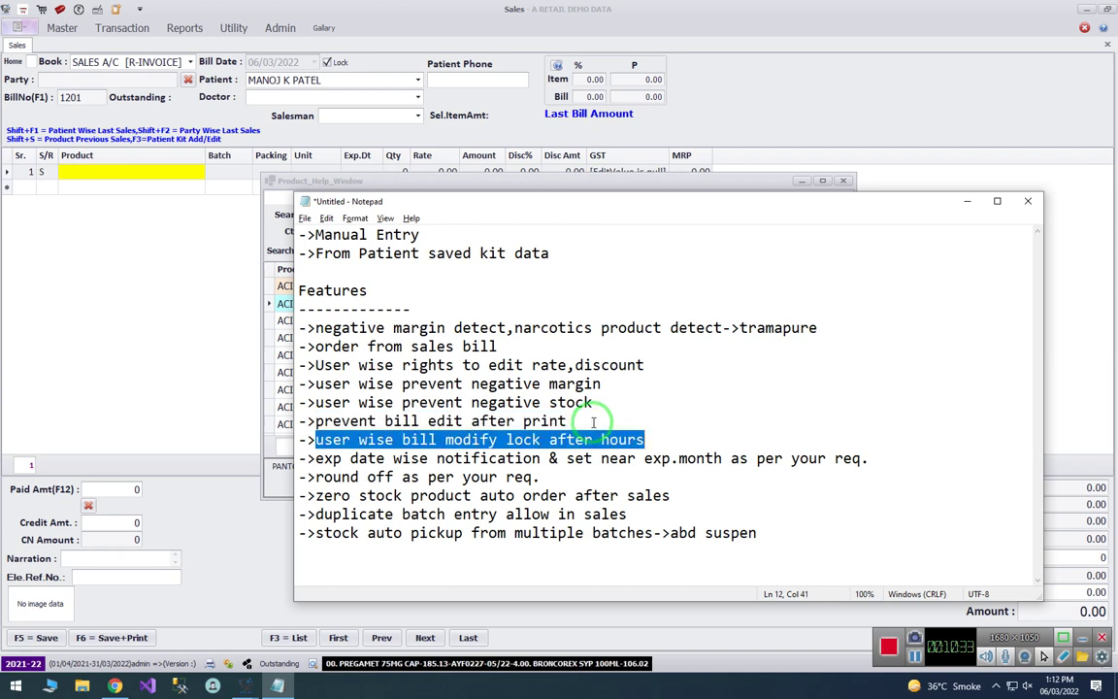
pyautogui.click(667, 438)
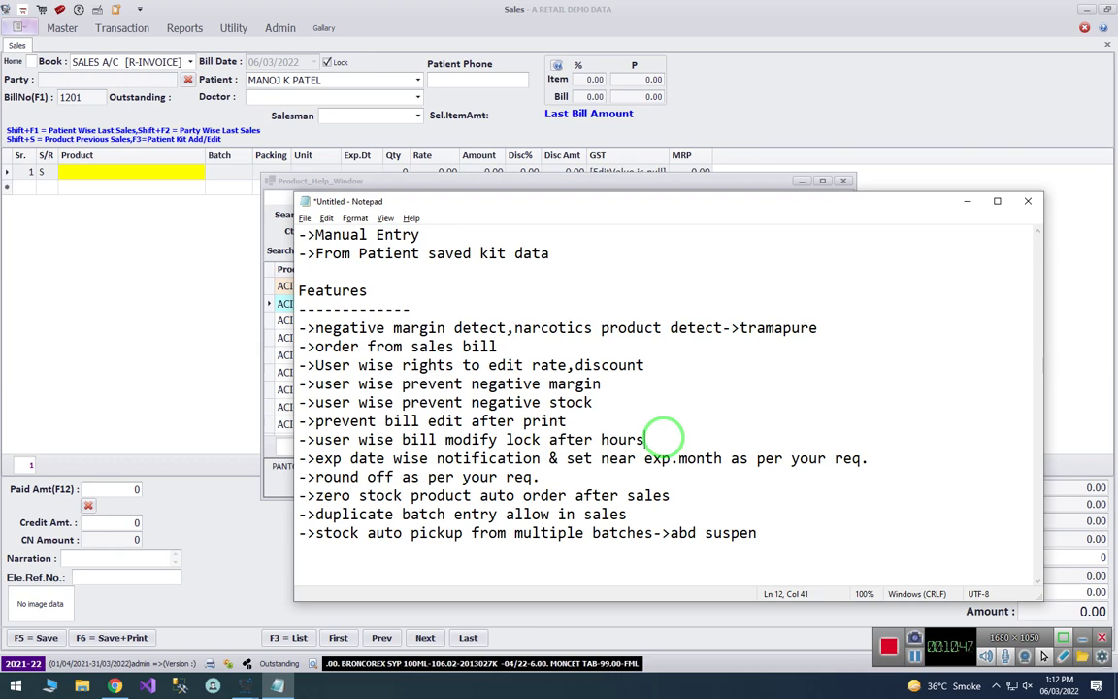
# - Append '-1 hour' to the bill modify lock note, then close NeoSoft's Product Help window
pyautogui.write('-1 hour')
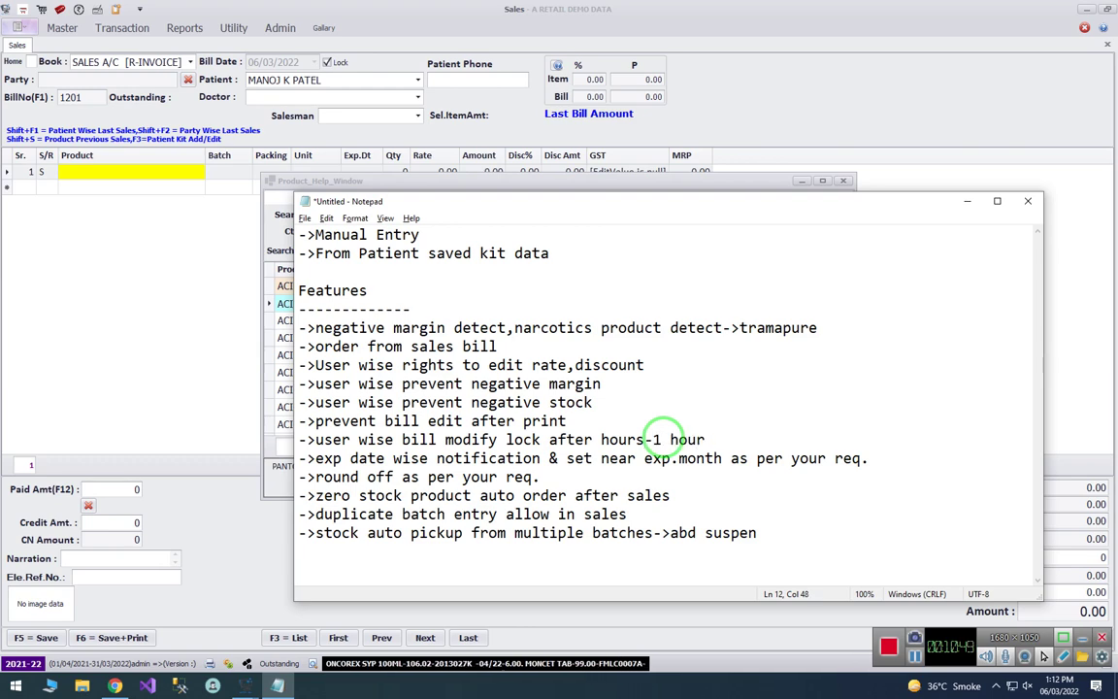
pyautogui.click(281, 321)
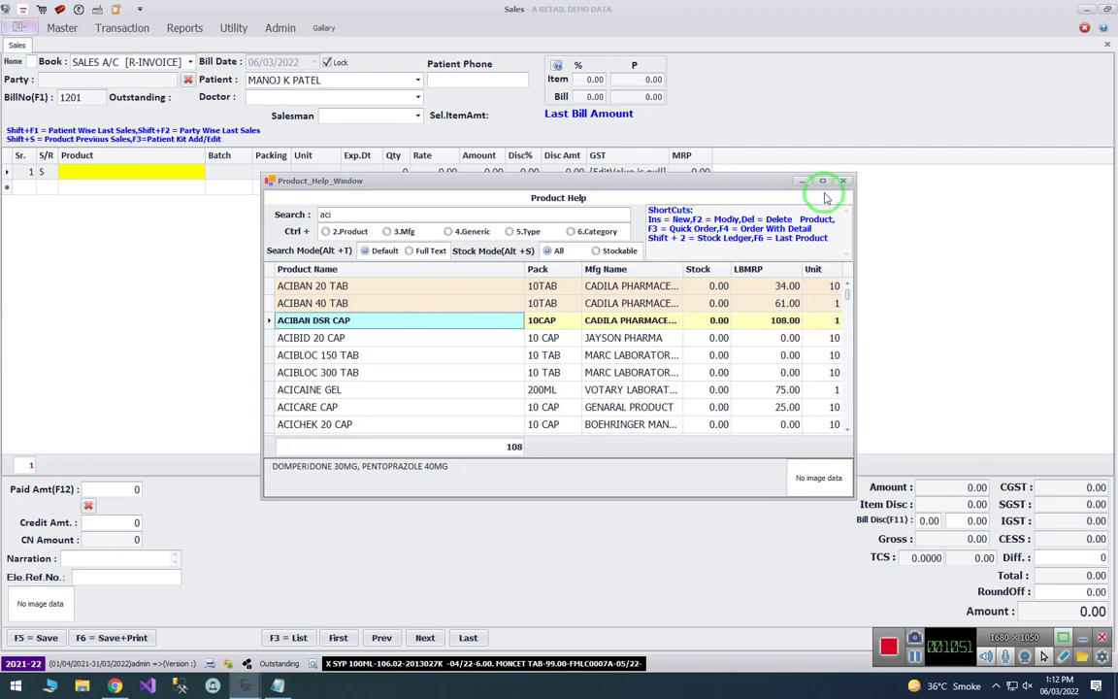
pyautogui.click(844, 180)
pyautogui.click(280, 29)
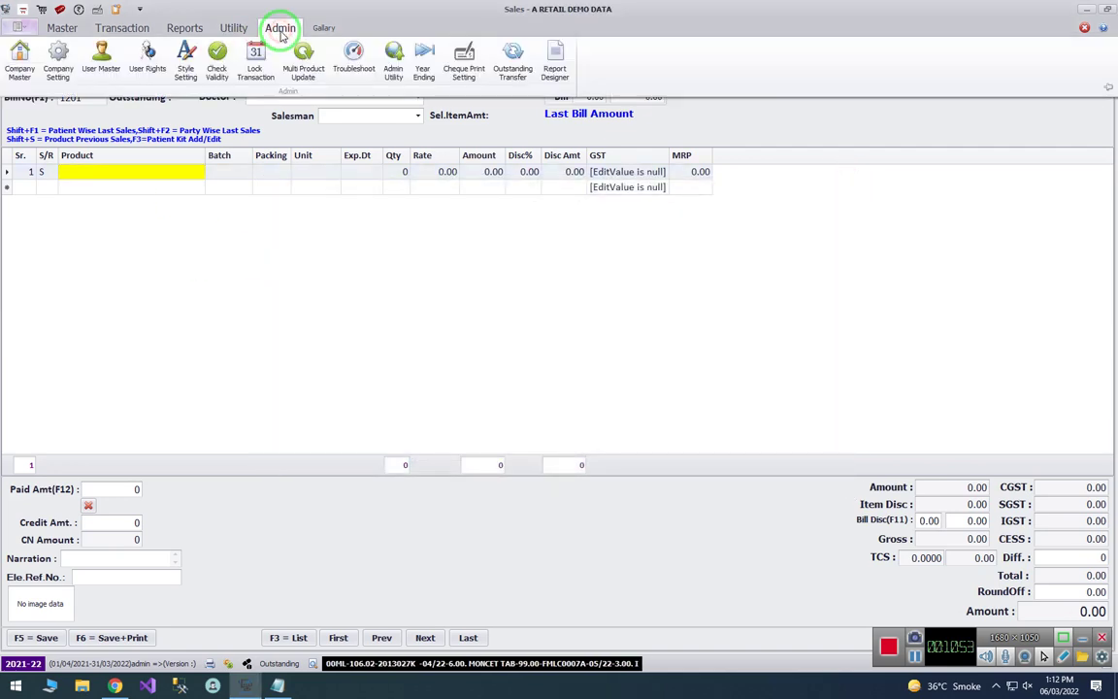
# - Open Company Setting, filter names by 'lock' and select Sales Bill Modify Lock After Hours
pyautogui.click(57, 66)
pyautogui.click(521, 360)
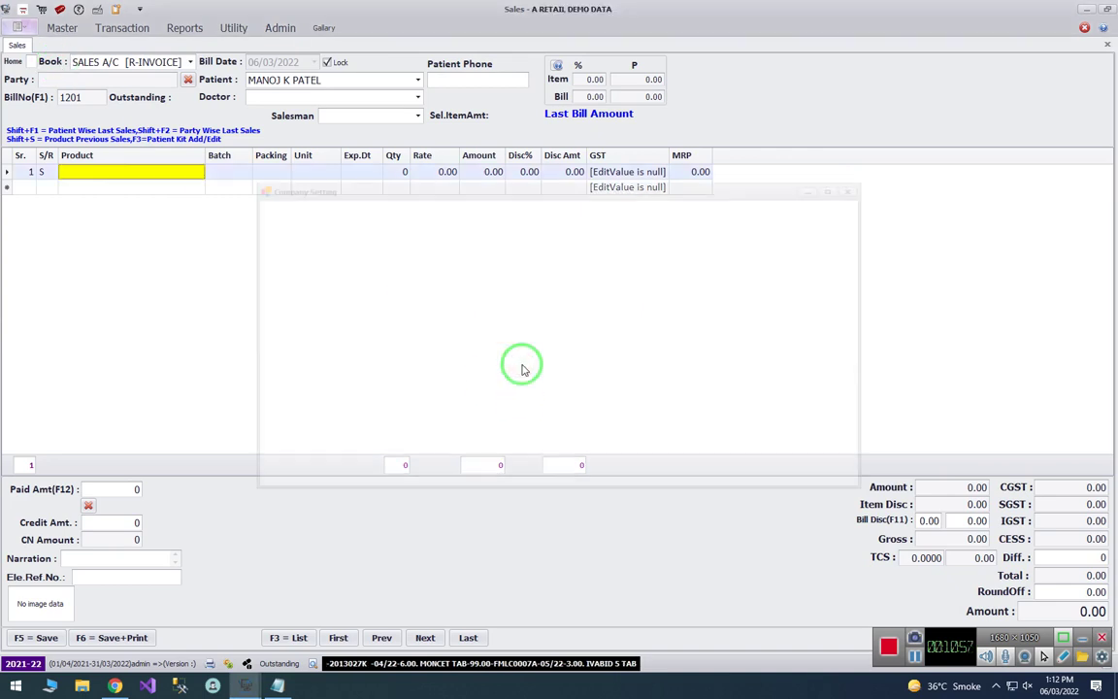
pyautogui.click(340, 287)
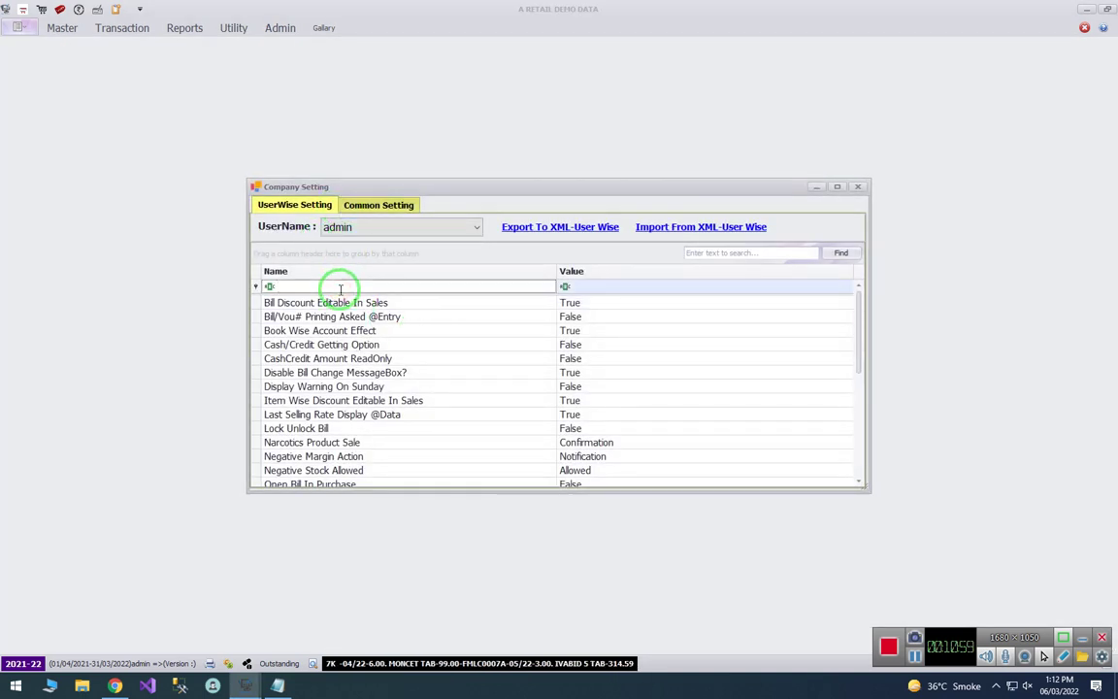
pyautogui.write('lock')
pyautogui.click(354, 317)
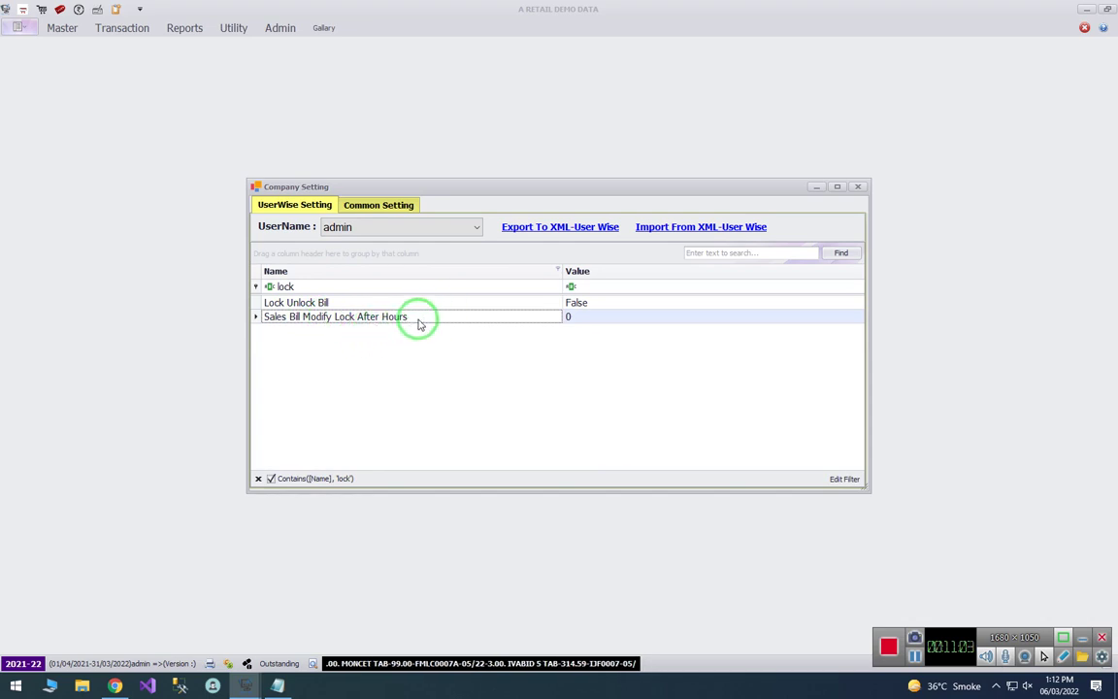
# - Change Sales Bill Modify Lock After Hours from 0 to 24, save, and remove the 'lock' filter
pyautogui.doubleClick(587, 317)
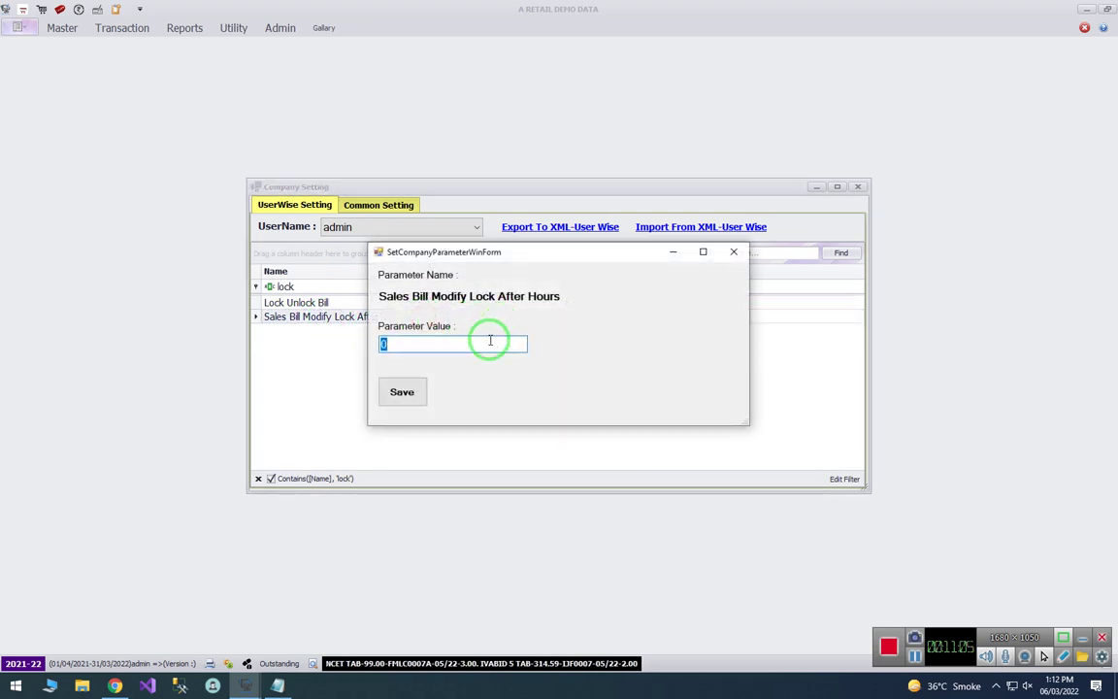
pyautogui.press('BackSpace')
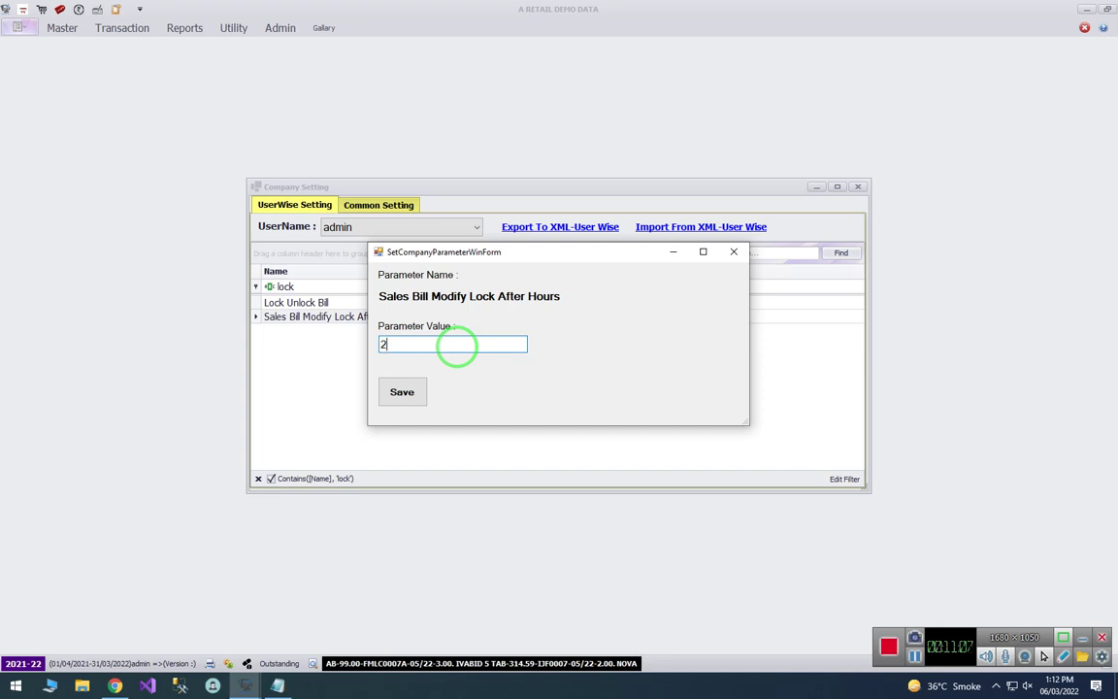
pyautogui.write('24')
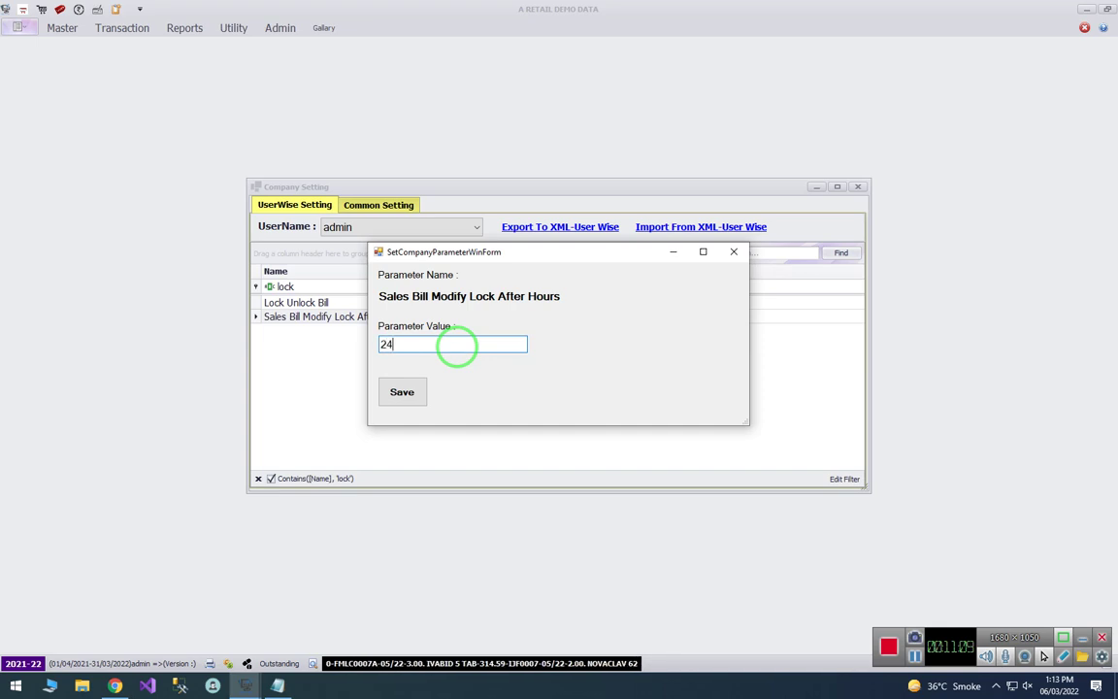
pyautogui.click(400, 392)
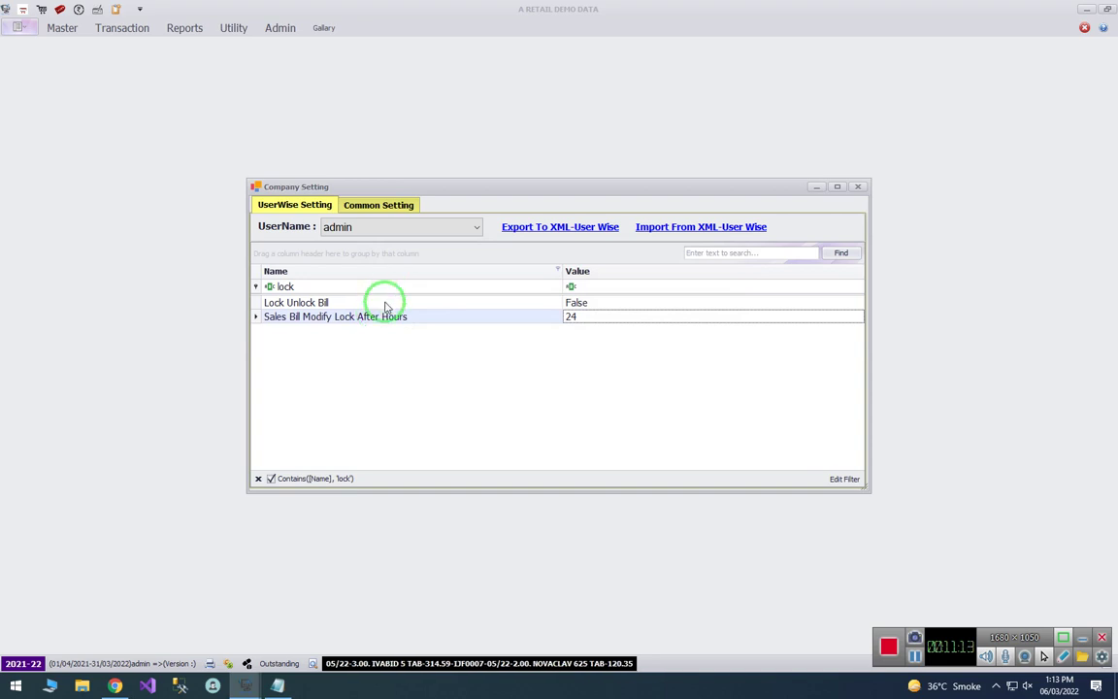
pyautogui.click(376, 302)
pyautogui.click(291, 286)
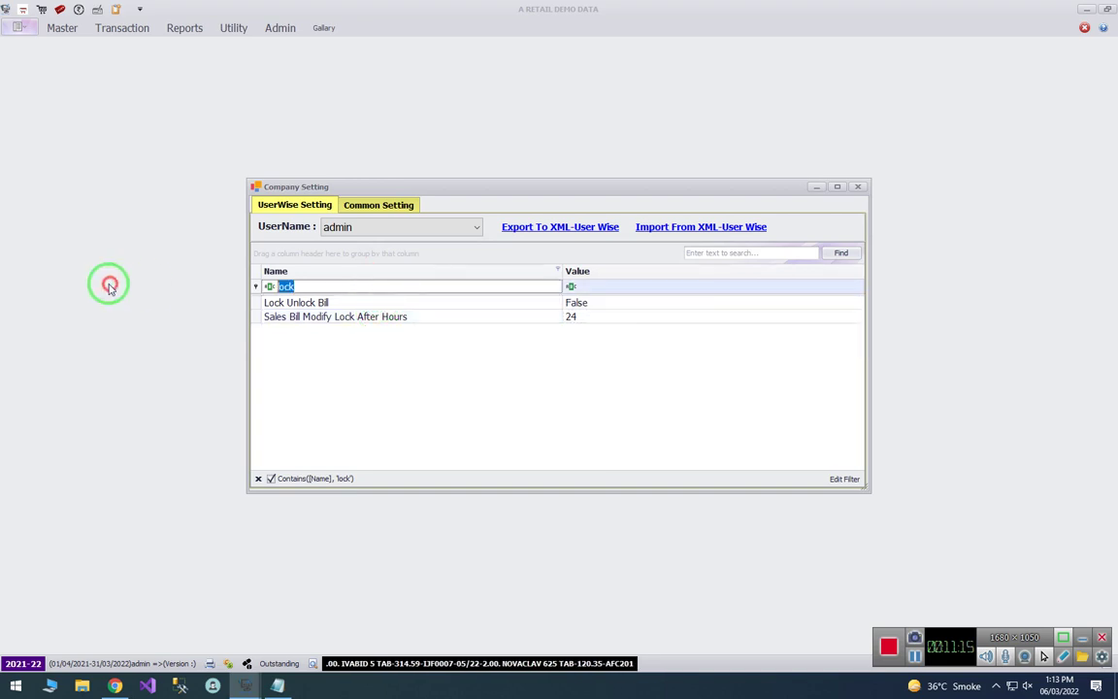
pyautogui.press('BackSpace')
# - Close the Company Setting window and return to the Notepad feature notes
pyautogui.click(277, 686)
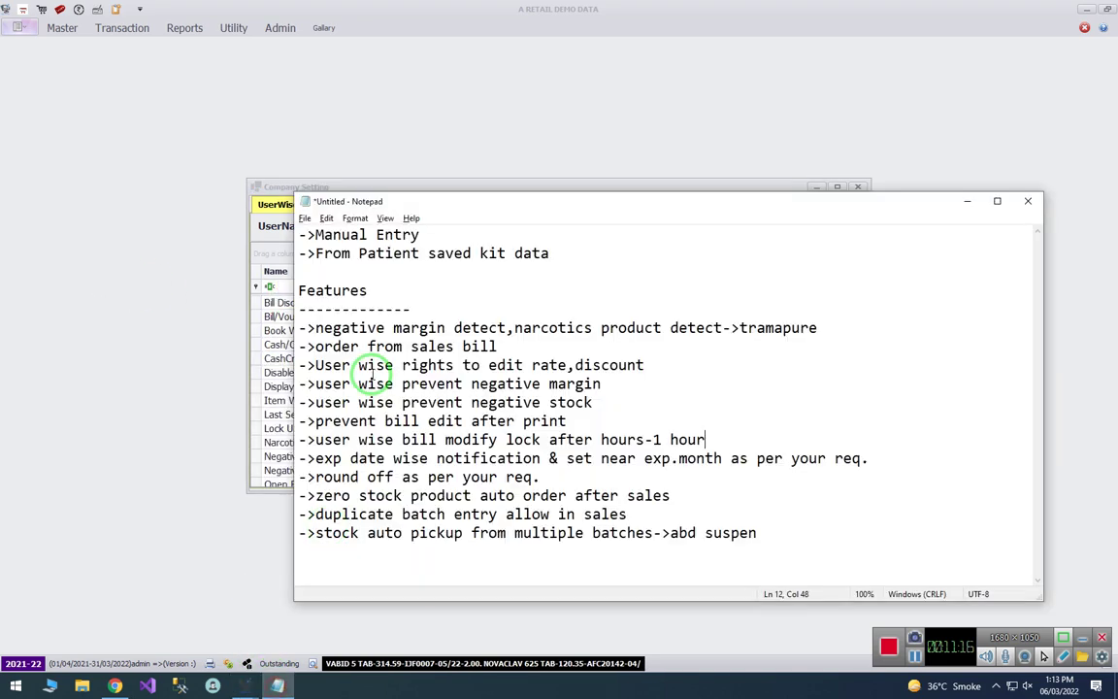
pyautogui.click(287, 185)
pyautogui.click(858, 186)
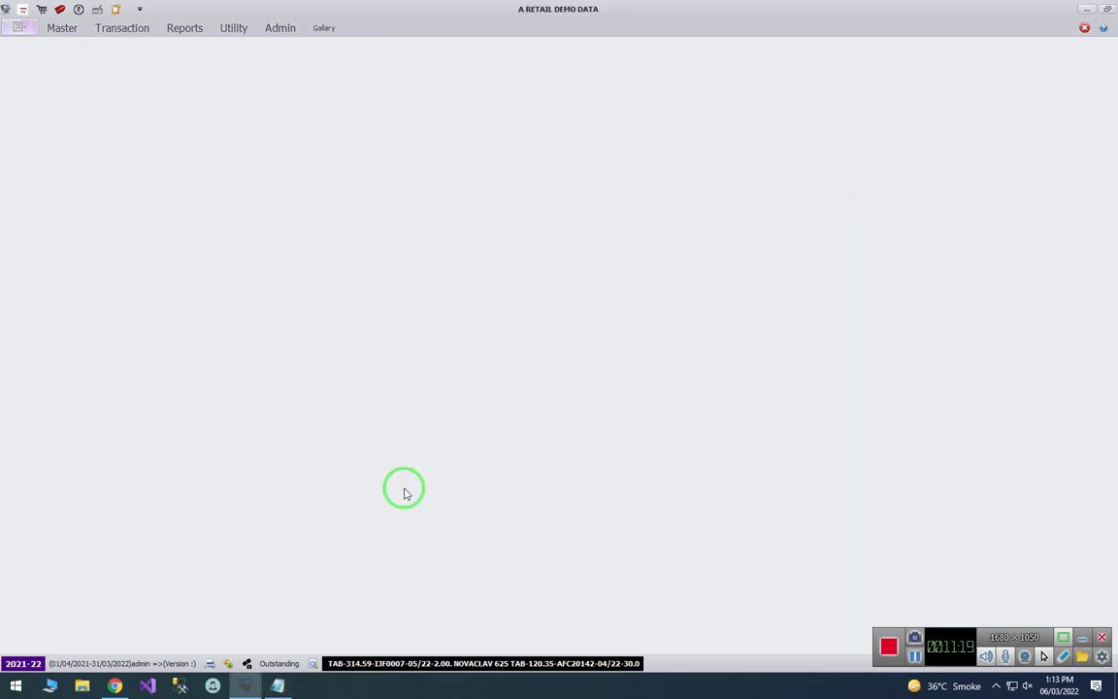
pyautogui.click(277, 686)
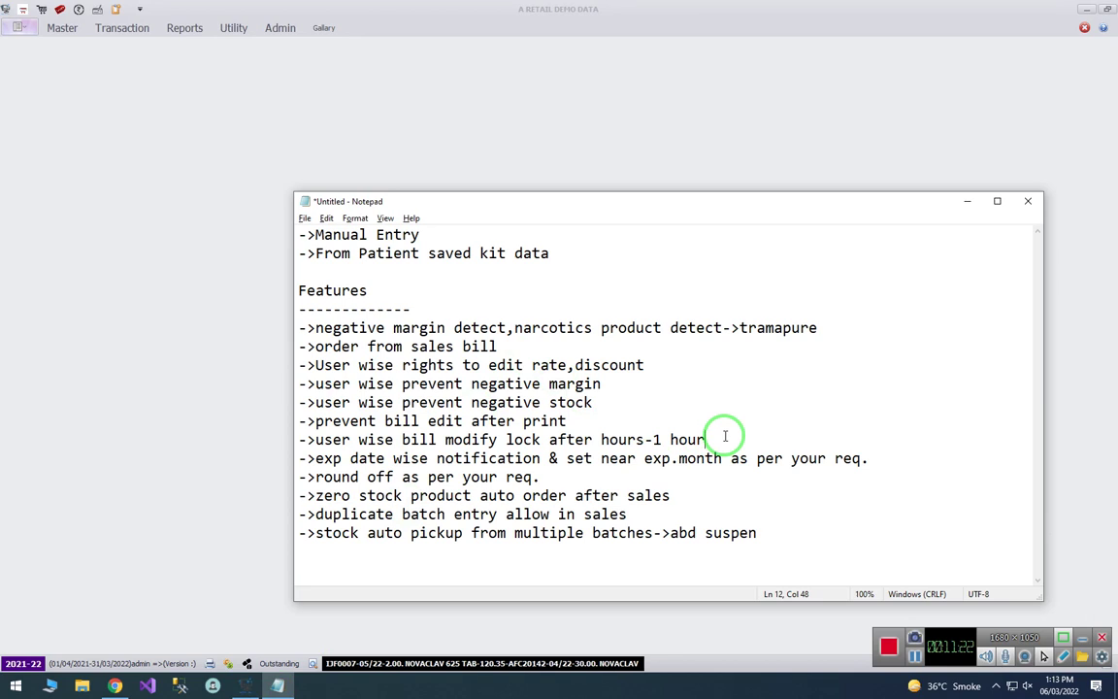
# - Highlight the bill modify-lock note line, then the expiry-date notification line below it
pyautogui.hotkey('shift', 'Home')
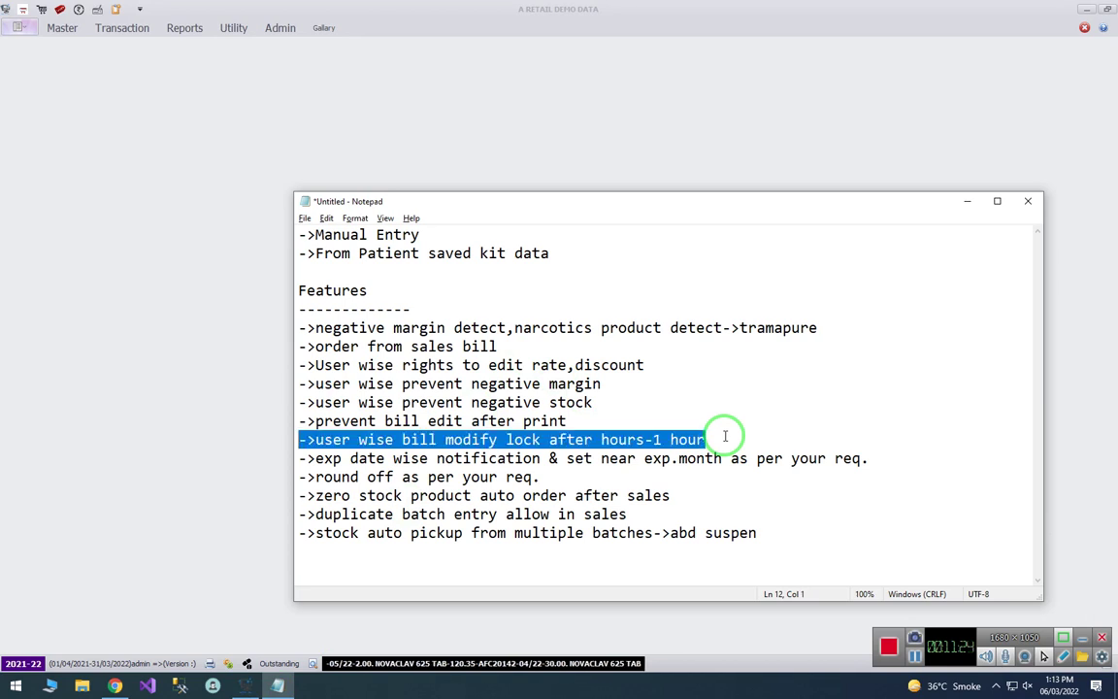
pyautogui.press('Home')
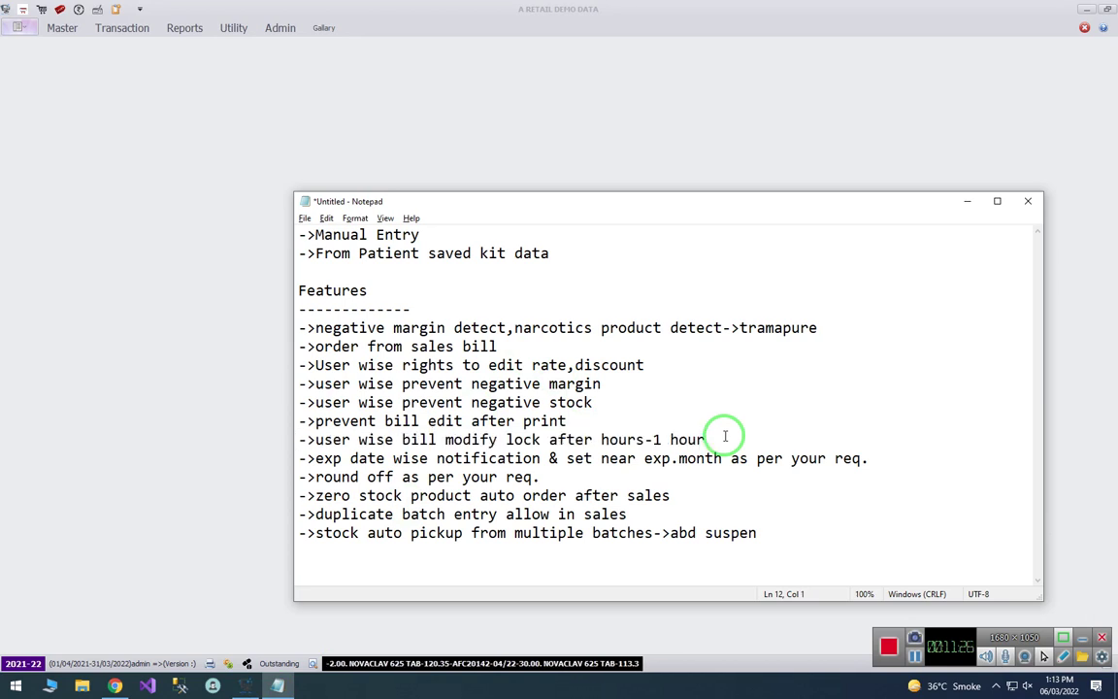
pyautogui.hotkey('shift', 'End')
pyautogui.press('Home')
pyautogui.press('Down')
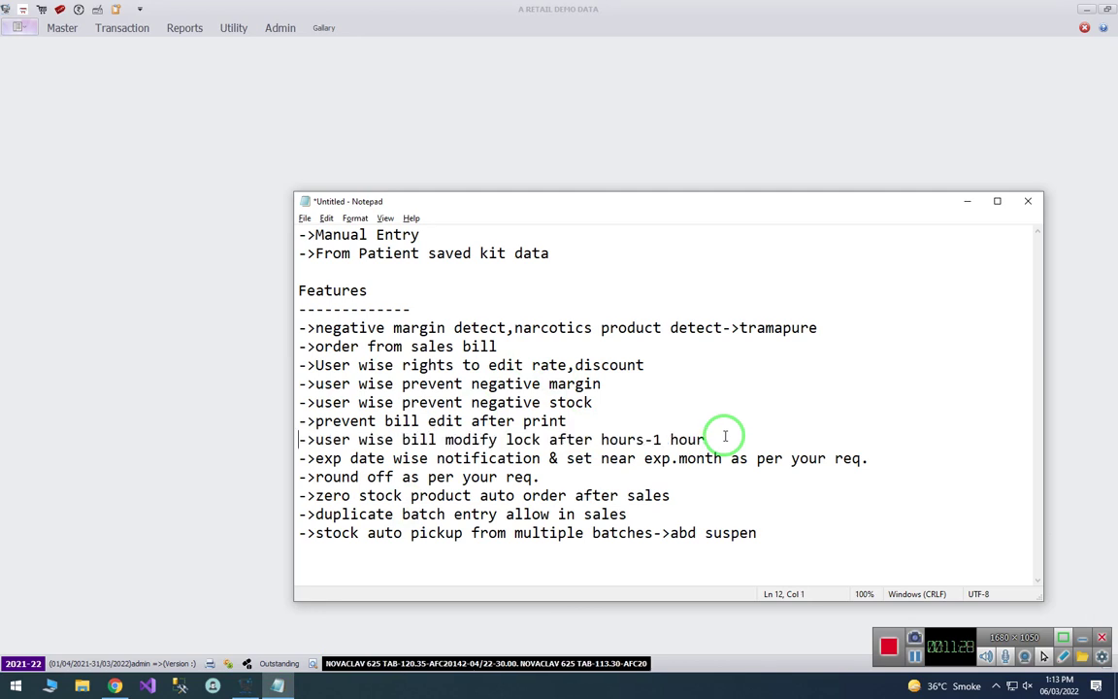
pyautogui.hotkey('shift', 'End')
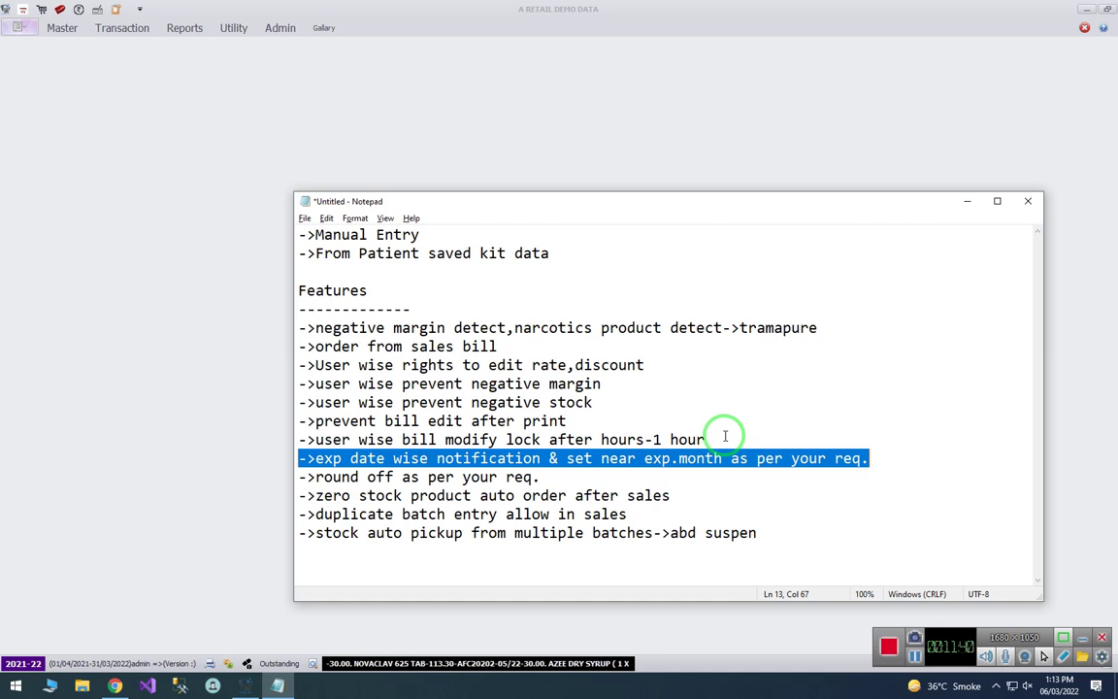
pyautogui.click(725, 436)
pyautogui.moveTo(569, 458); pyautogui.dragTo(891, 462)
pyautogui.click(788, 405)
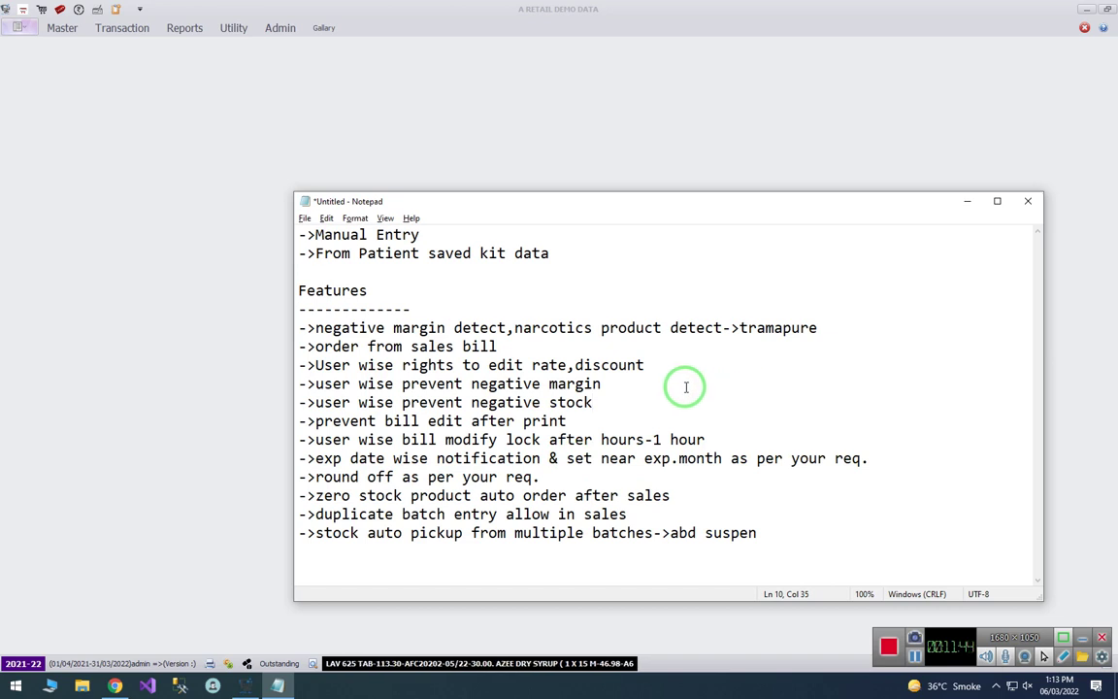
pyautogui.click(566, 458)
pyautogui.hotkey('shift', 'End')
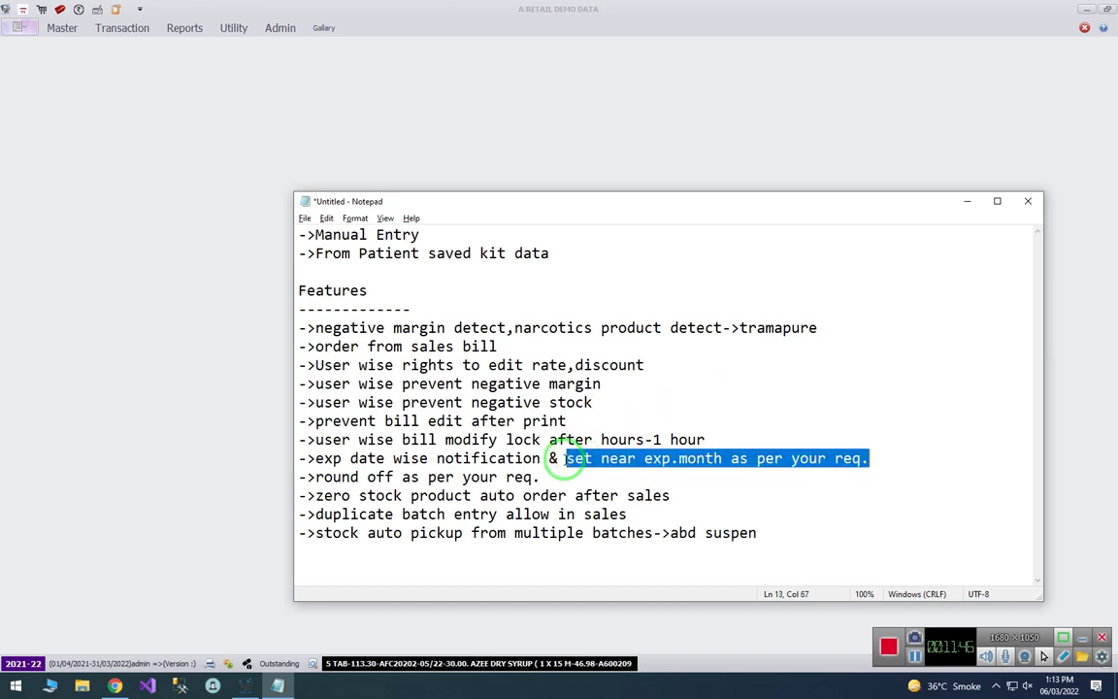
pyautogui.click(566, 458)
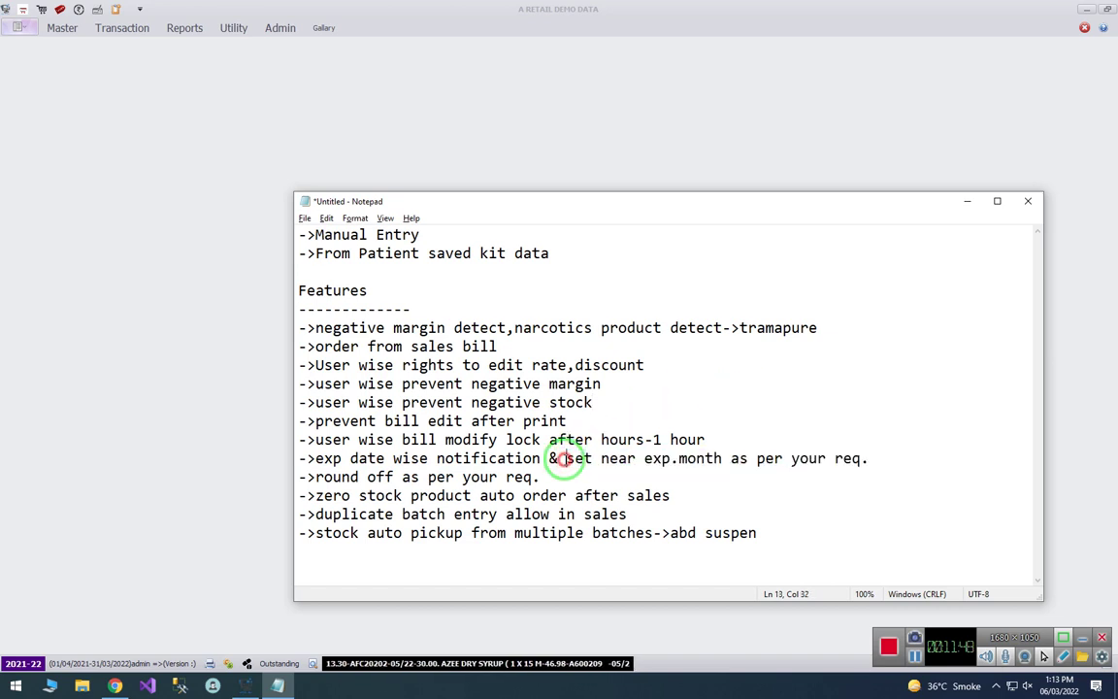
pyautogui.moveTo(316, 458); pyautogui.dragTo(542, 458)
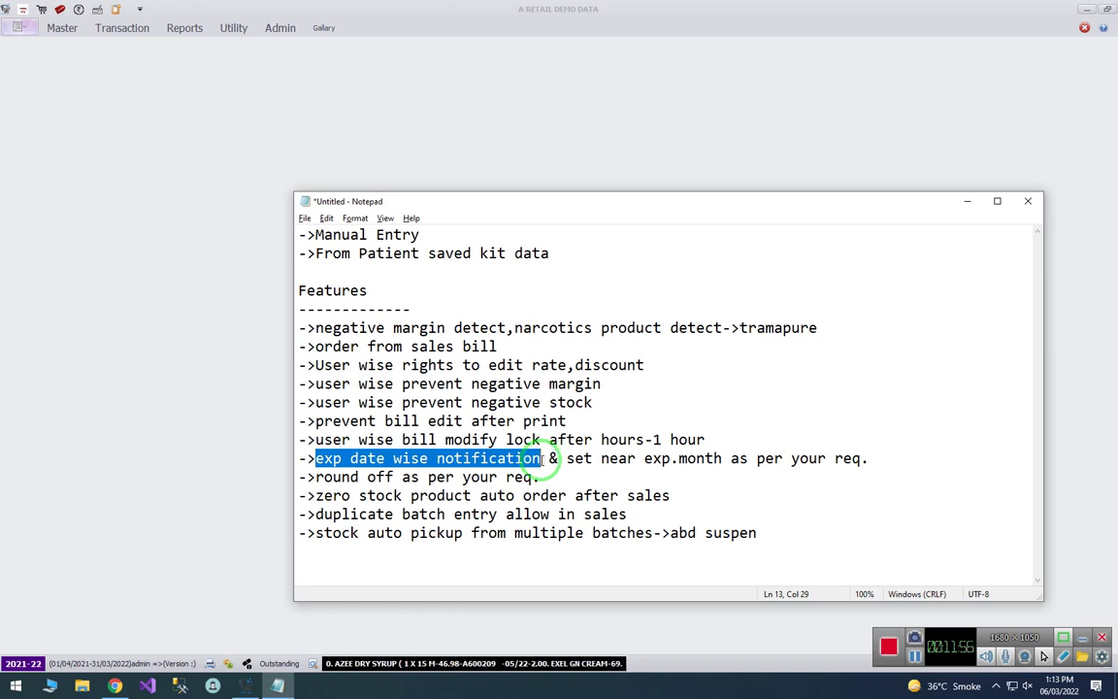
pyautogui.click(529, 456)
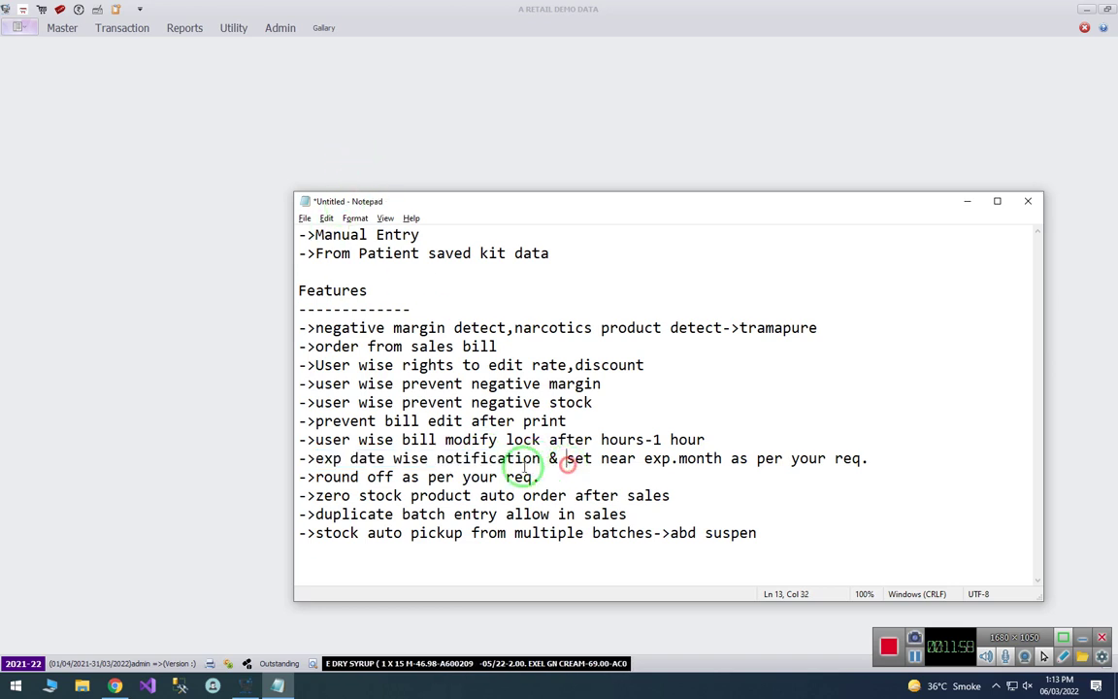
pyautogui.moveTo(312, 458); pyautogui.dragTo(878, 459)
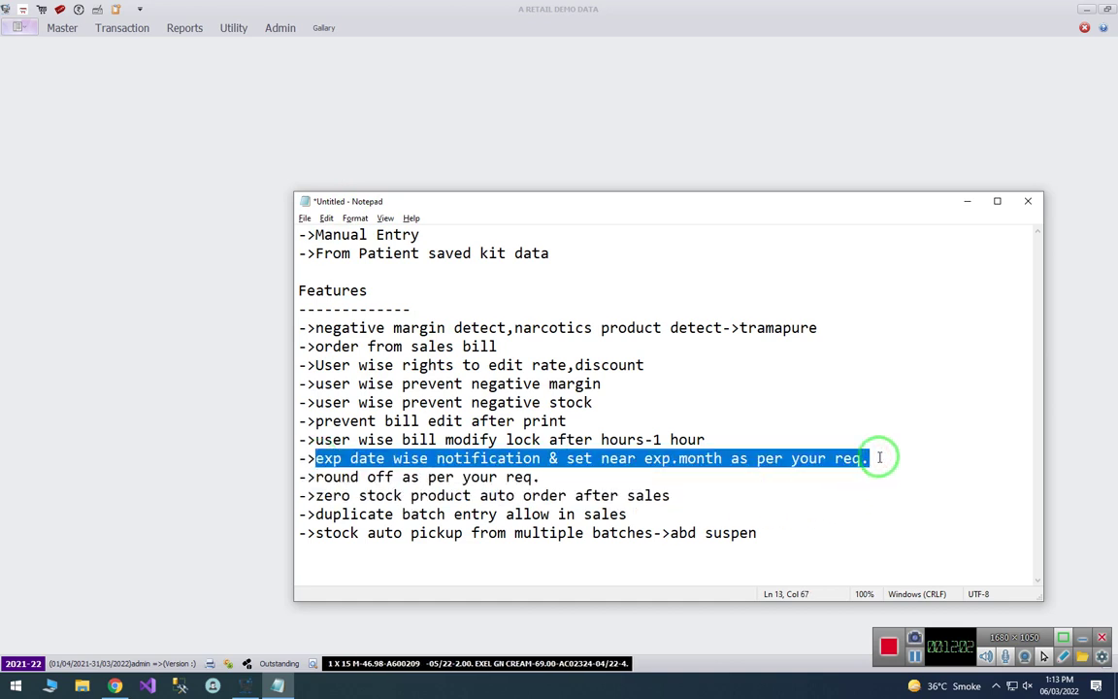
pyautogui.click(506, 459)
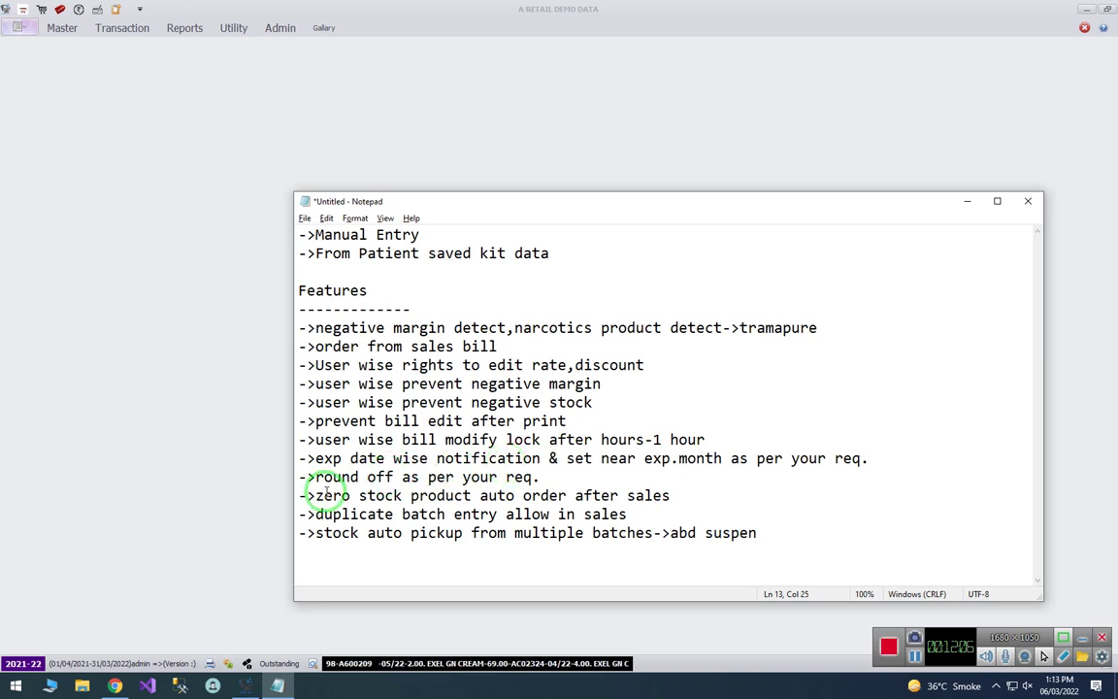
pyautogui.moveTo(316, 477); pyautogui.dragTo(554, 483)
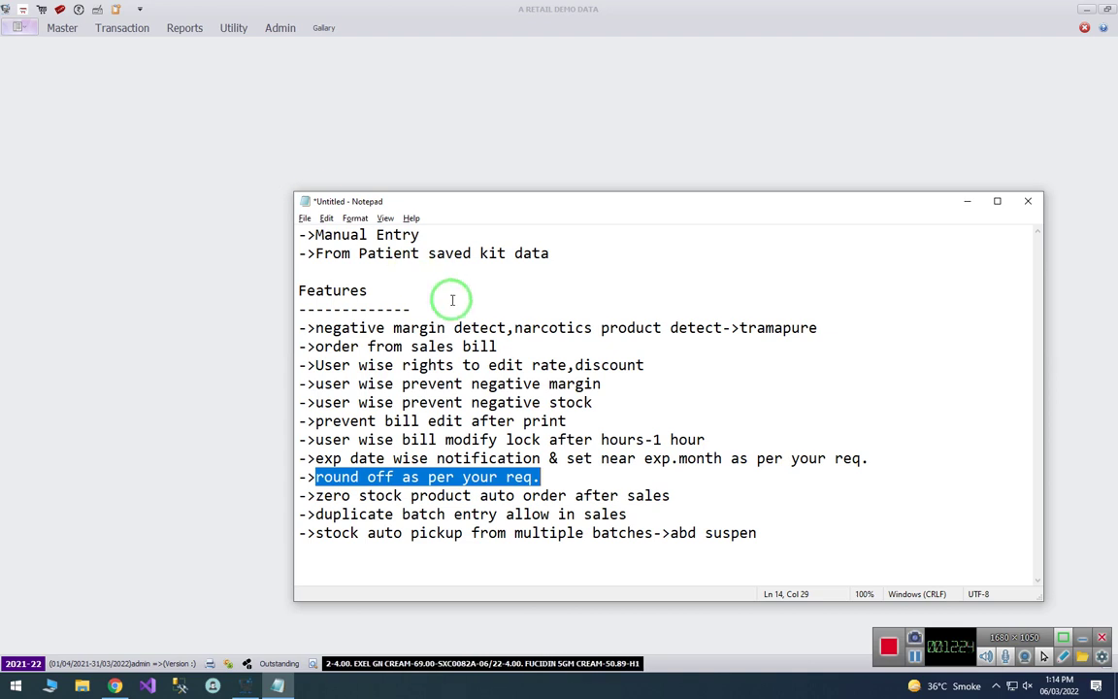
# - Append '->14.20 ->15.00' to the end of the round-off note line
pyautogui.click(600, 478)
pyautogui.write('->14')
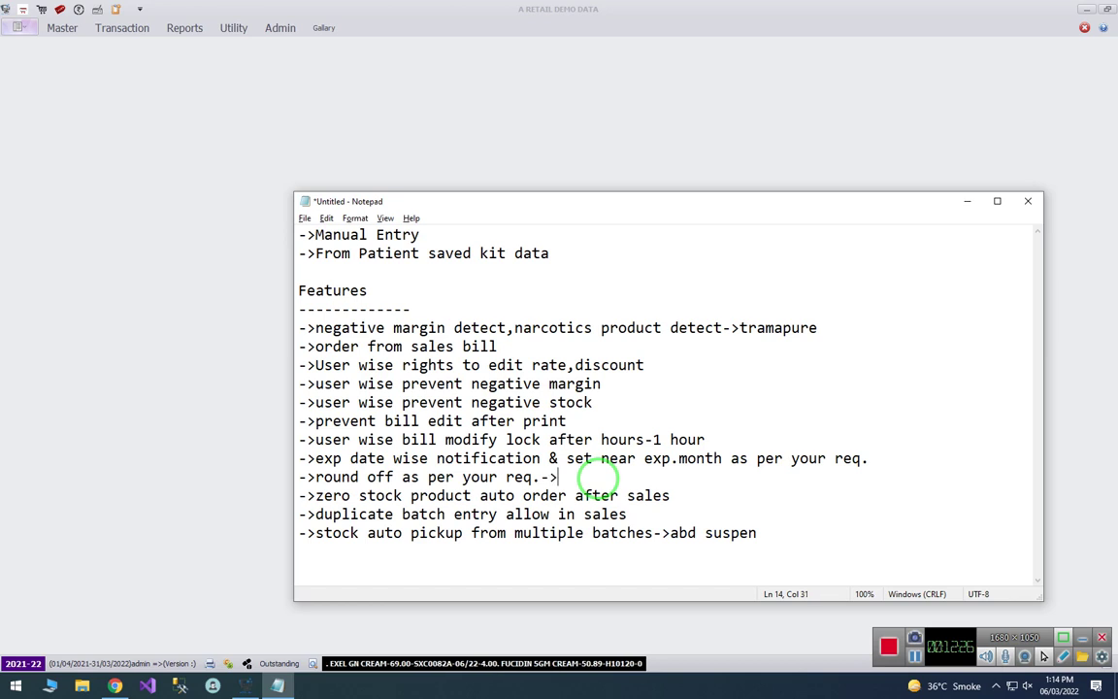
pyautogui.write('.20 -')
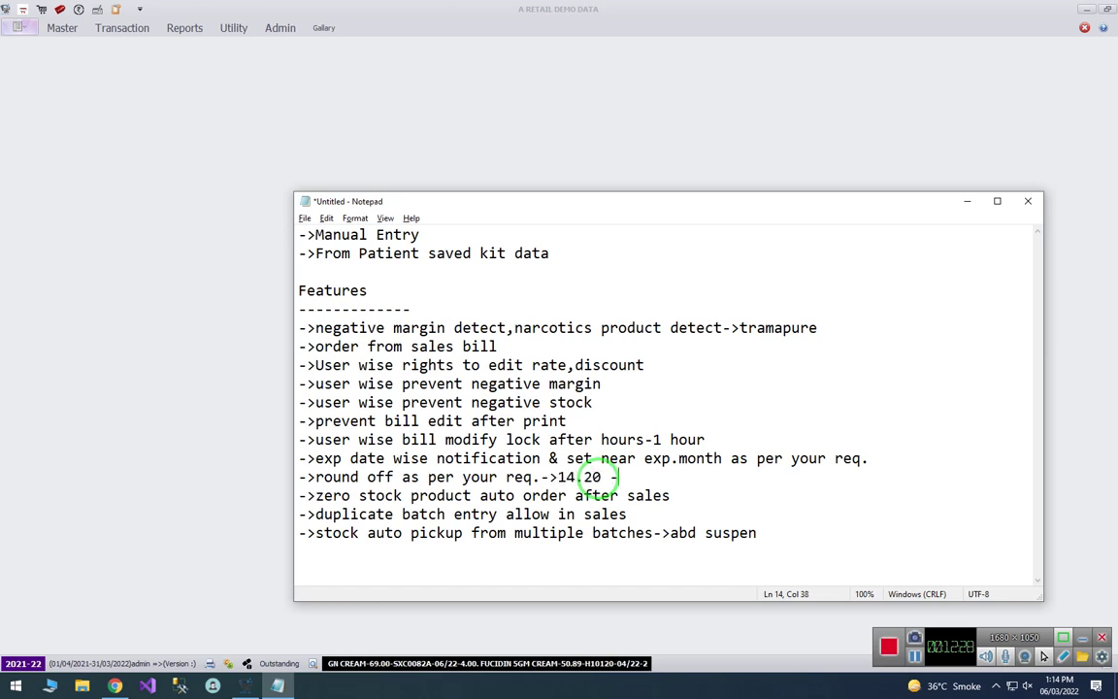
pyautogui.write('>15.00')
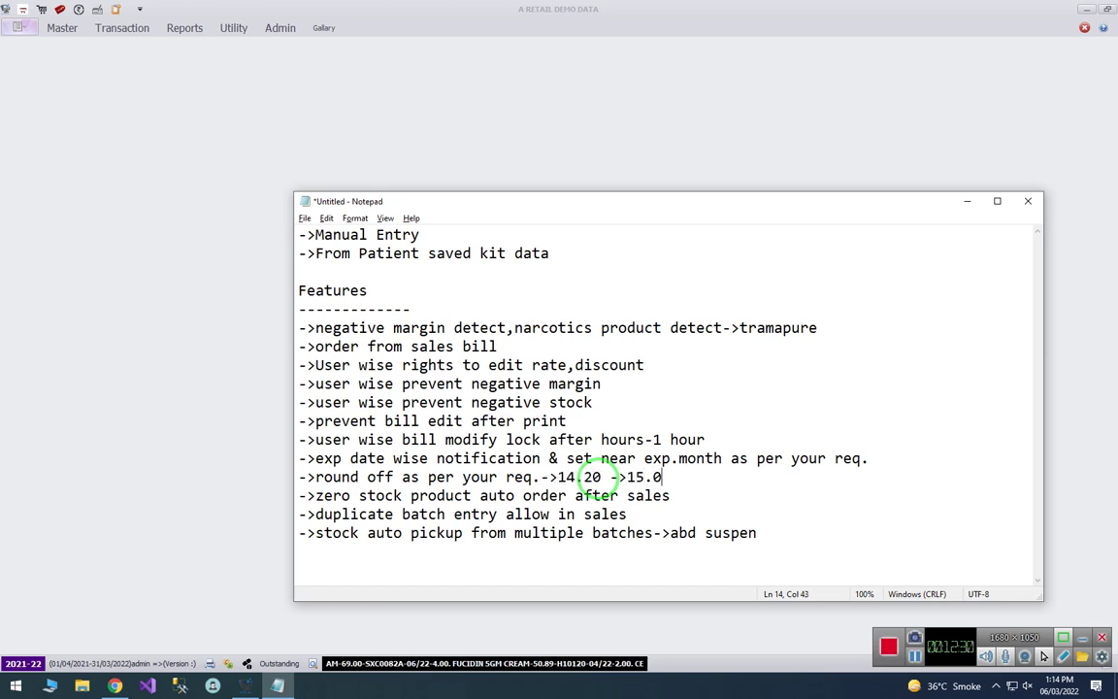
pyautogui.hotkey('shift', 'Left')
pyautogui.hotkey('shift', 'Left')
pyautogui.hotkey('shift', 'Left')
pyautogui.hotkey('shift', 'Left')
pyautogui.hotkey('shift', 'Left')
pyautogui.hotkey('shift', 'Left')
pyautogui.hotkey('shift', 'Left')
pyautogui.hotkey('shift', 'Left')
pyautogui.hotkey('shift', 'Left')
pyautogui.hotkey('shift', 'Left')
pyautogui.hotkey('shift', 'Left')
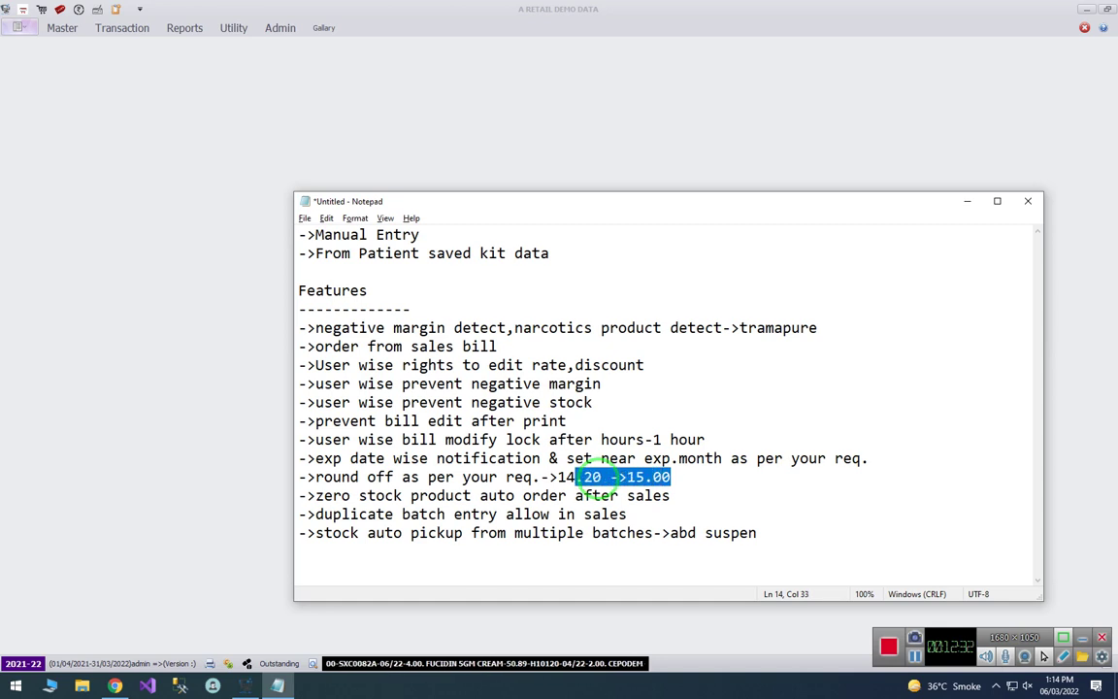
# - Select the following zero-stock auto-order note line
pyautogui.press('Left')
pyautogui.press('Down')
pyautogui.press('Home')
pyautogui.hotkey('shift', 'End')
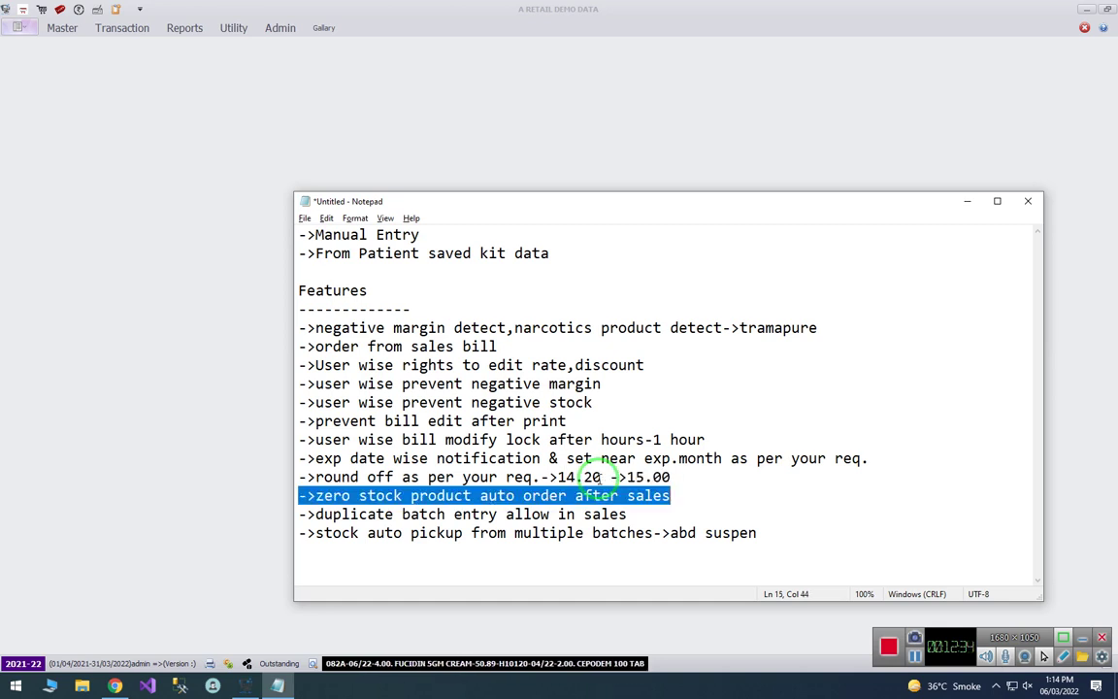